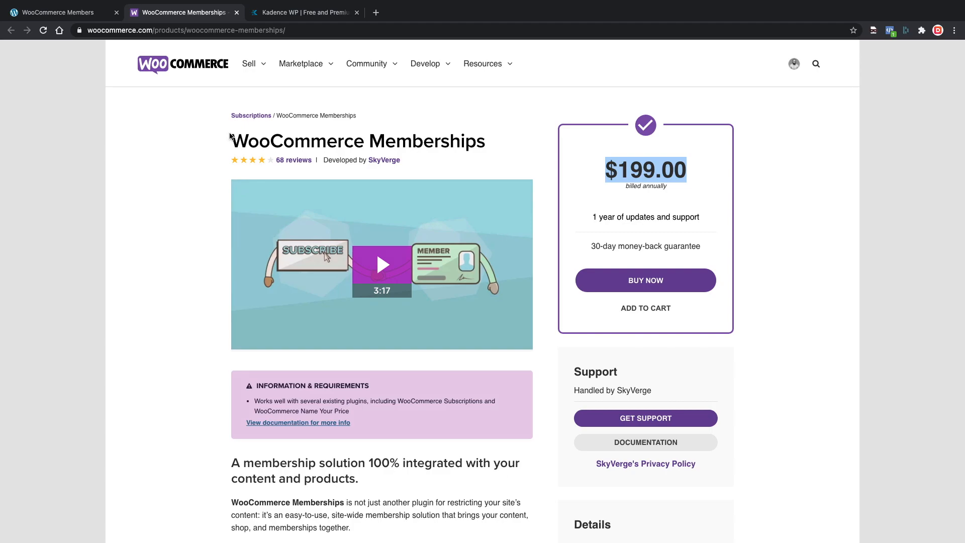
# Read through the $199.00 Memberships product page features, then switch to the Kadence WP tab.
pyautogui.click(197, 173)
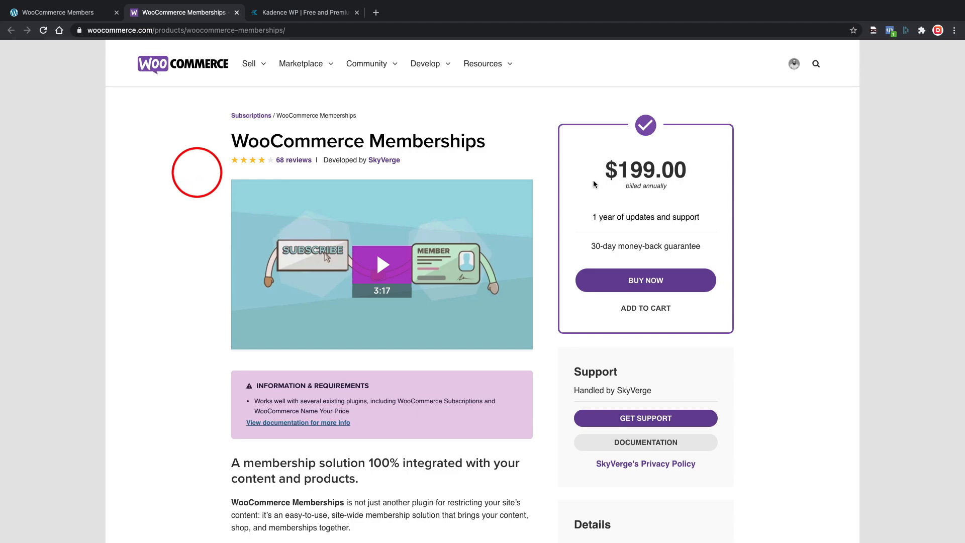
pyautogui.scroll(-15, 338, 340)
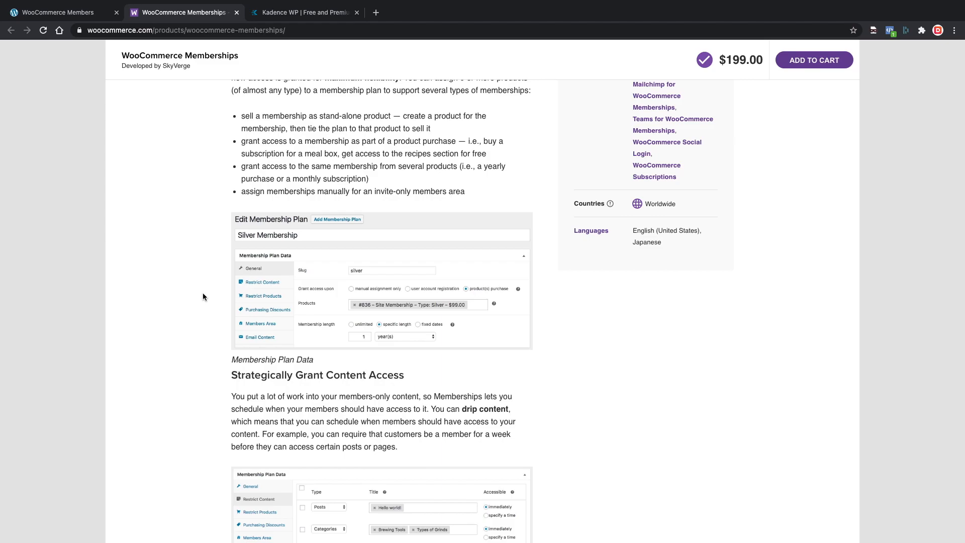
pyautogui.scroll(-4, 203, 296)
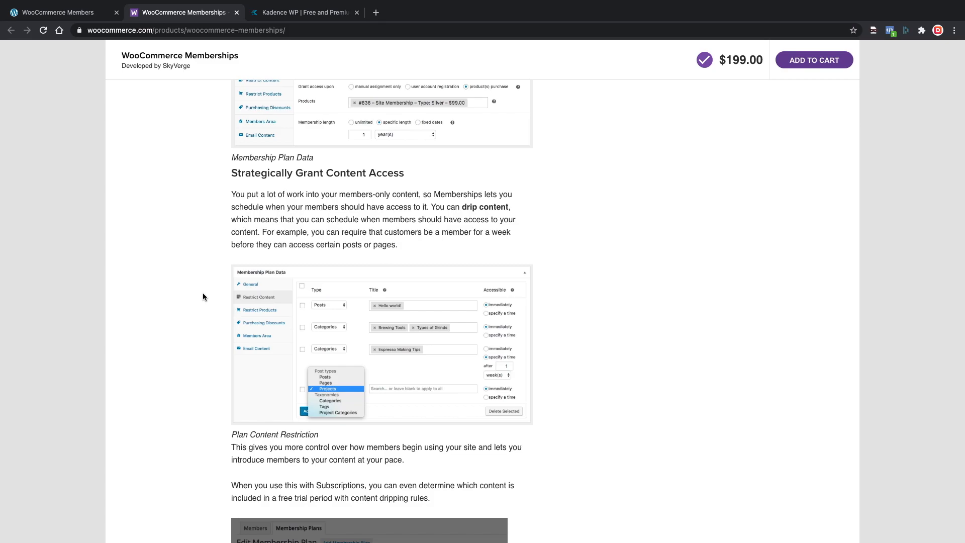
pyautogui.scroll(-7, 203, 297)
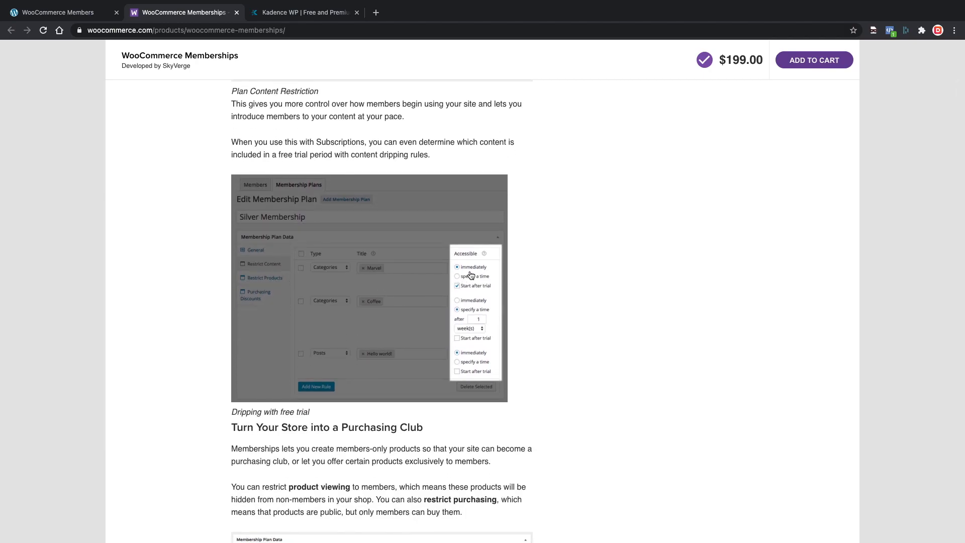
pyautogui.scroll(-2, 185, 294)
pyautogui.scroll(-1, 185, 294)
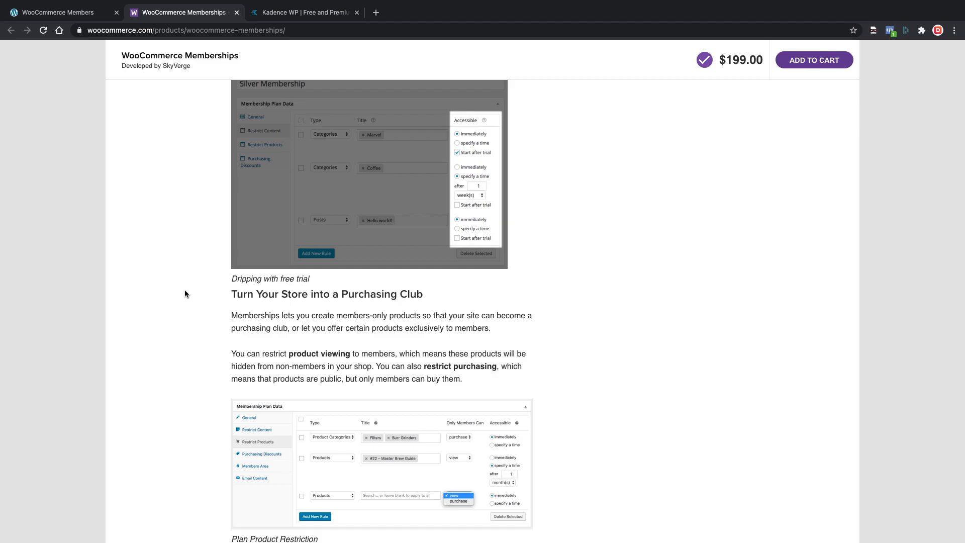
pyautogui.scroll(-2, 185, 294)
pyautogui.scroll(-3, 185, 294)
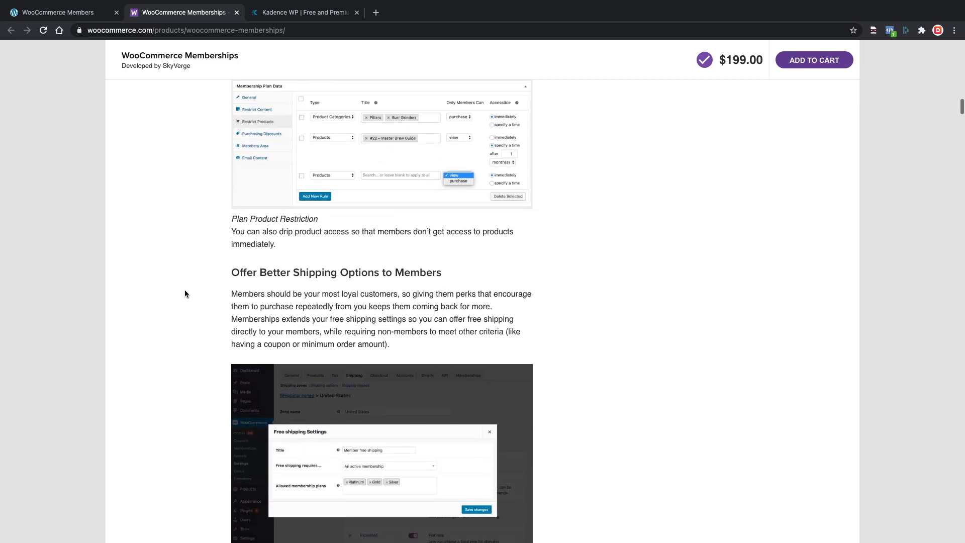
pyautogui.scroll(15, 185, 294)
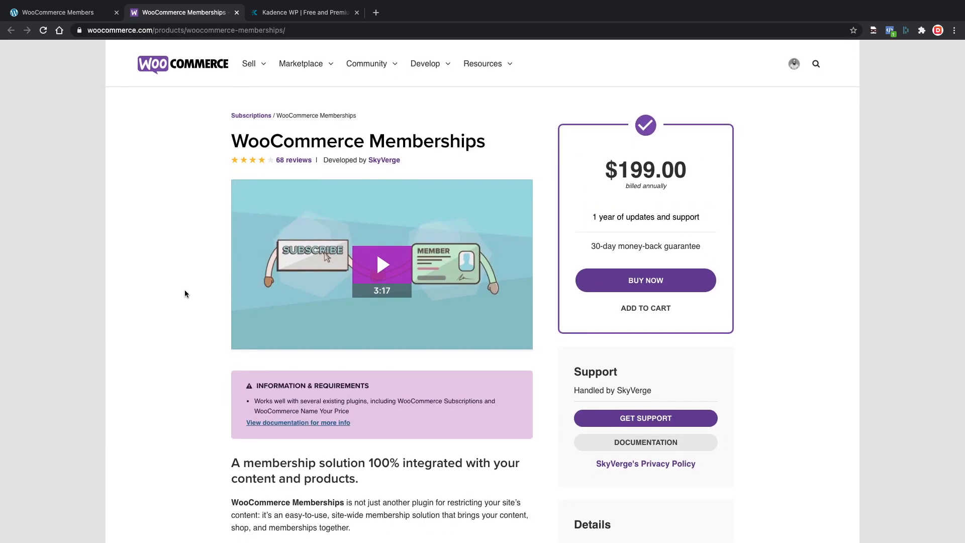
pyautogui.hotkey('ctrl', 'Tab')
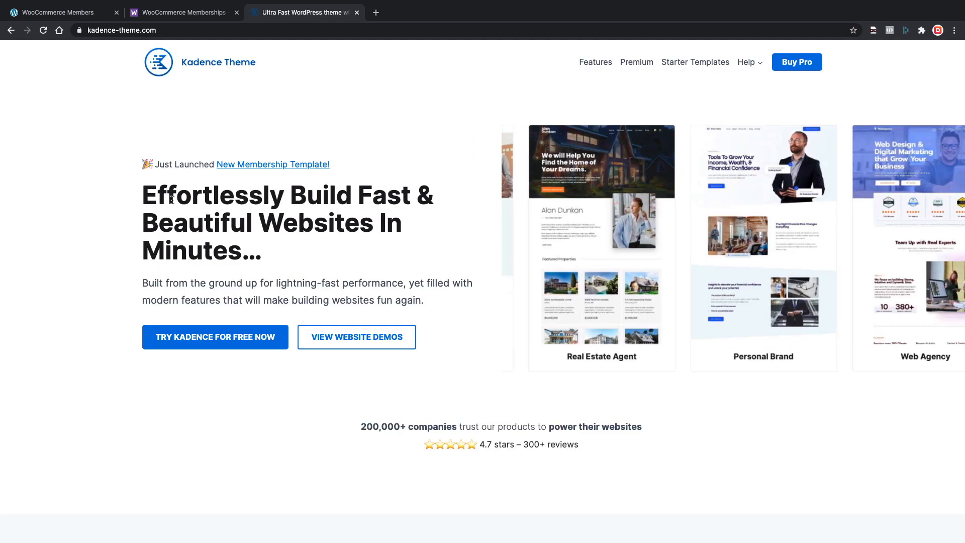
# Browse the Kadence homepage and scroll through its Starter Templates page.
pyautogui.scroll(-1, 142, 239)
pyautogui.scroll(-9, 143, 238)
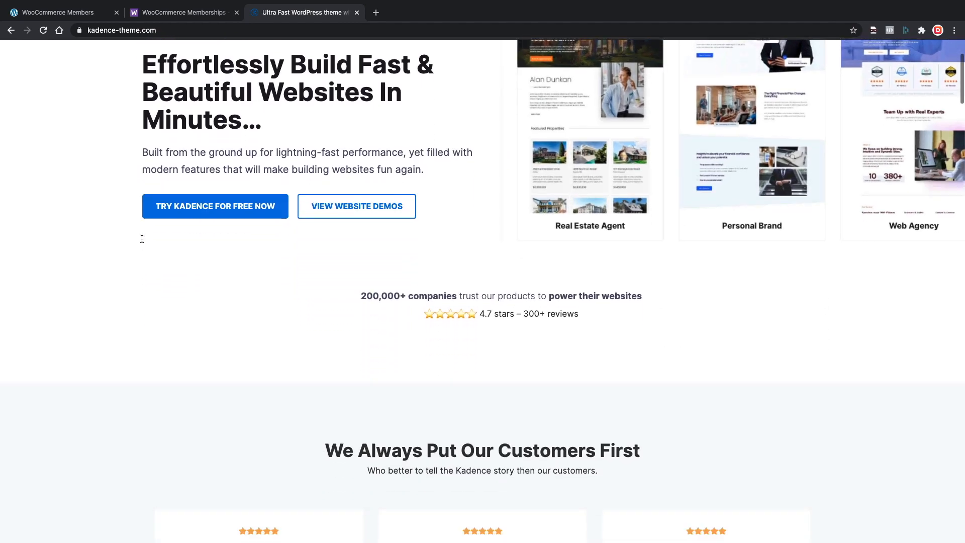
pyautogui.scroll(9, 142, 239)
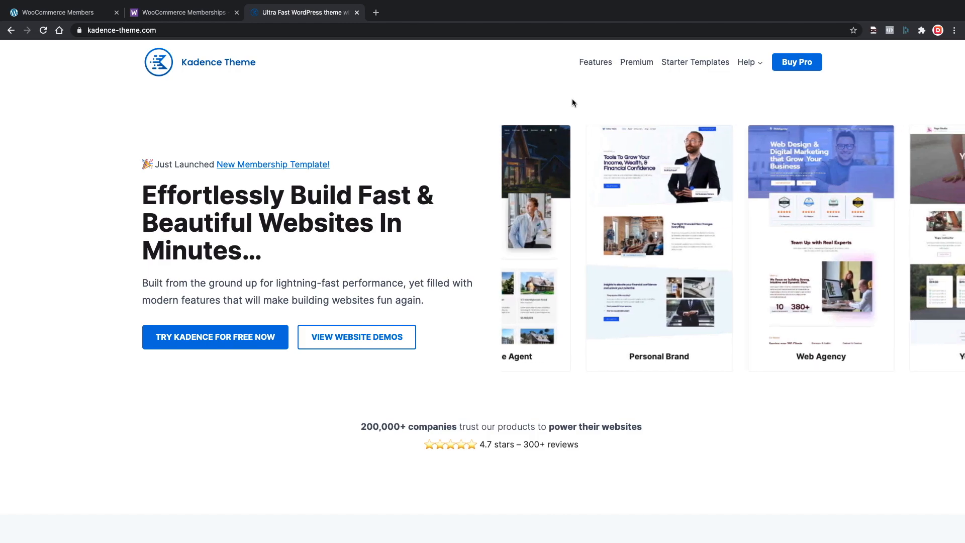
pyautogui.click(685, 63)
pyautogui.scroll(-3, 230, 238)
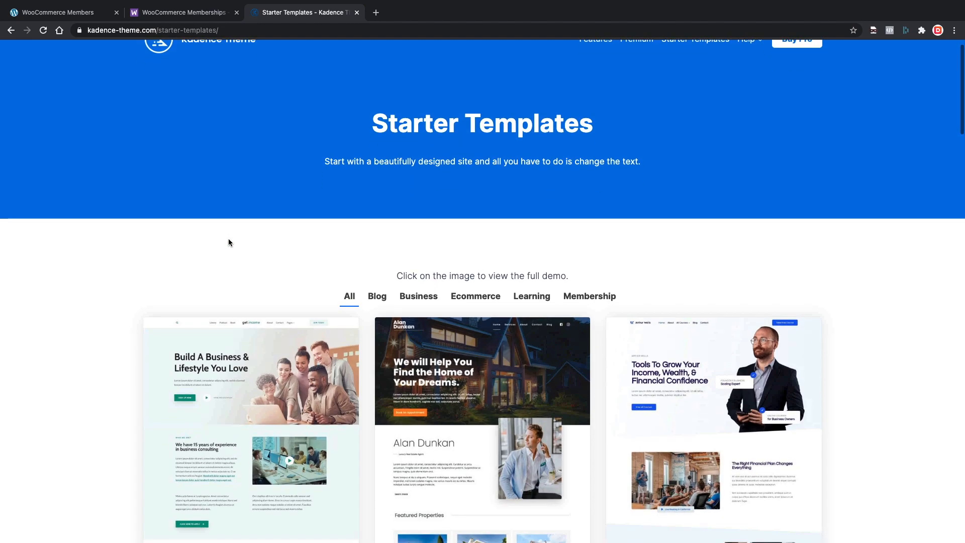
pyautogui.scroll(-2, 103, 272)
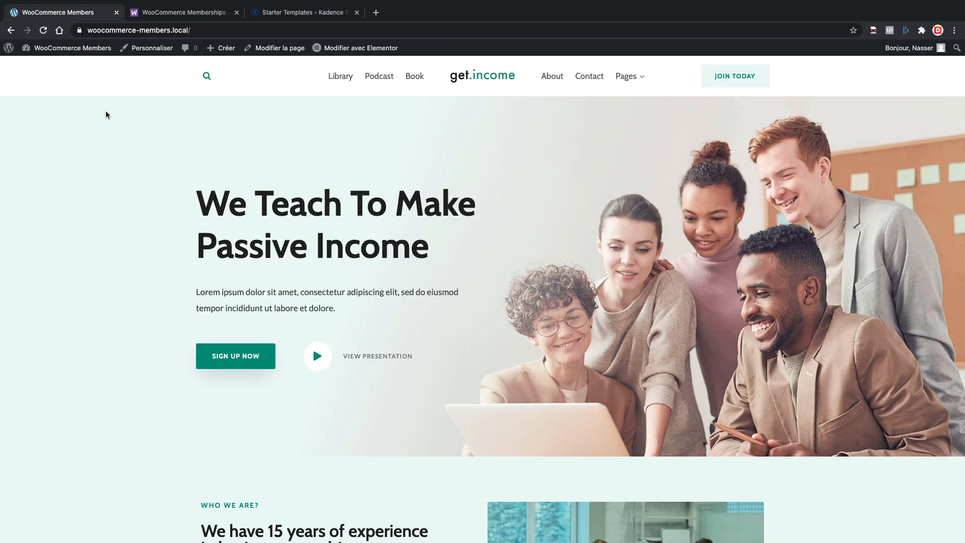
# From the dashboard, go to Extensions > Ajouter and search plugins for 'WooCommerce'.
pyautogui.moveTo(71, 49)
pyautogui.click(69, 66)
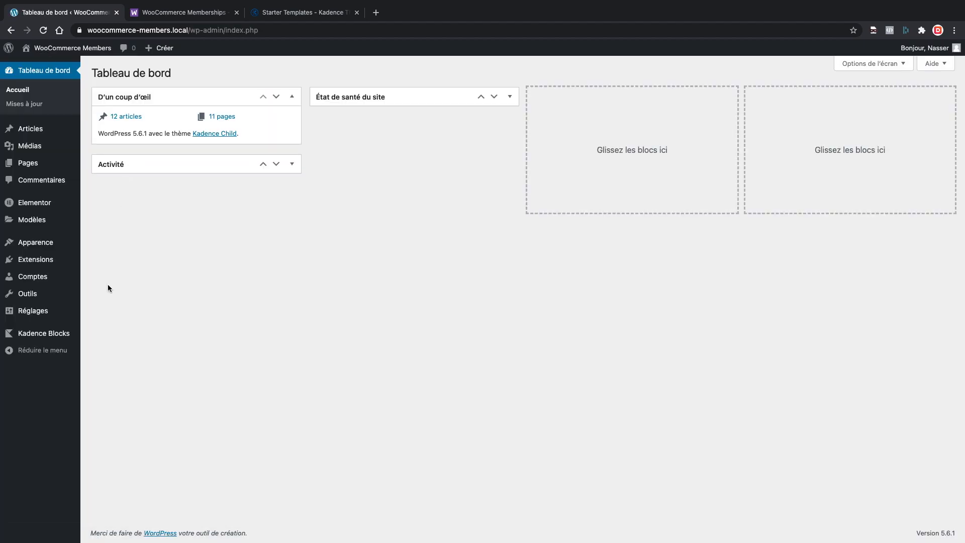
pyautogui.moveTo(55, 260)
pyautogui.click(95, 275)
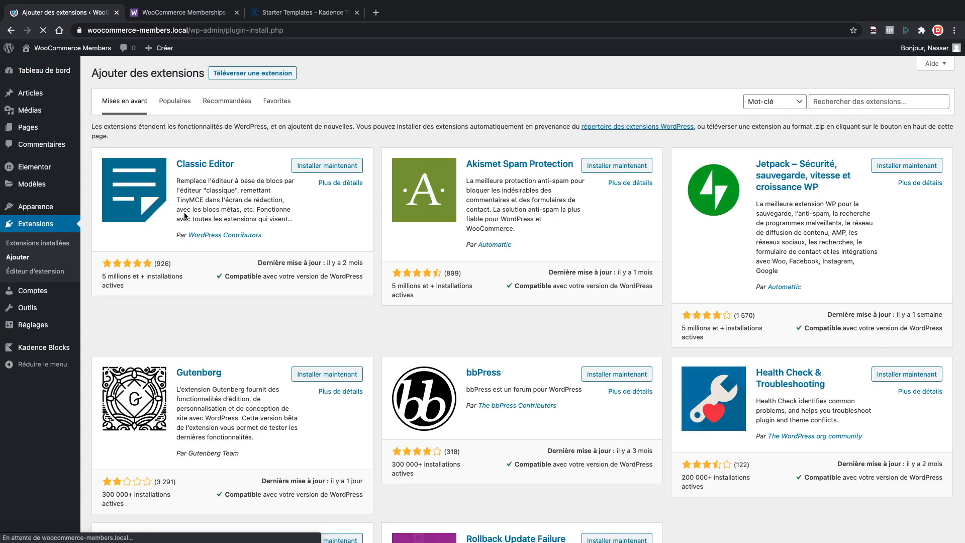
pyautogui.click(848, 104)
pyautogui.write('WooC')
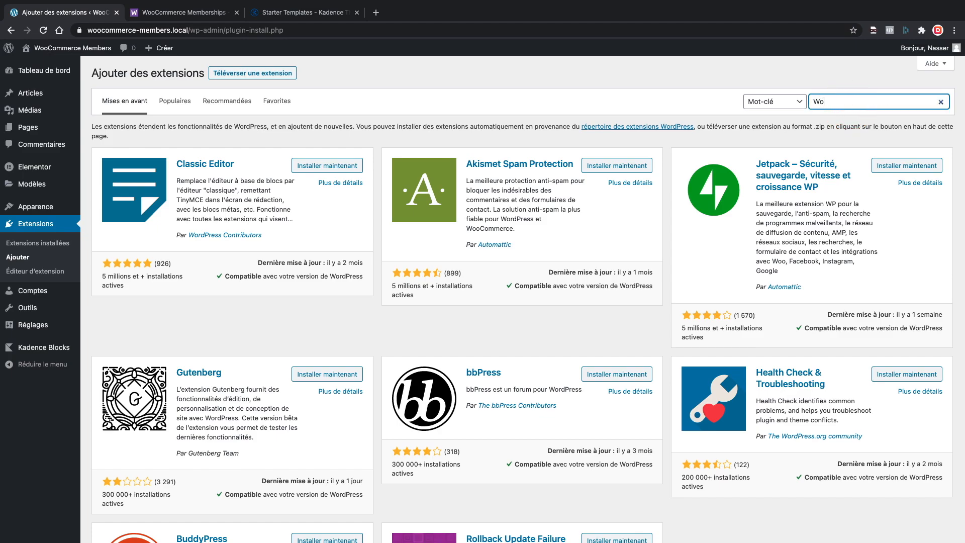
pyautogui.write('ommerce')
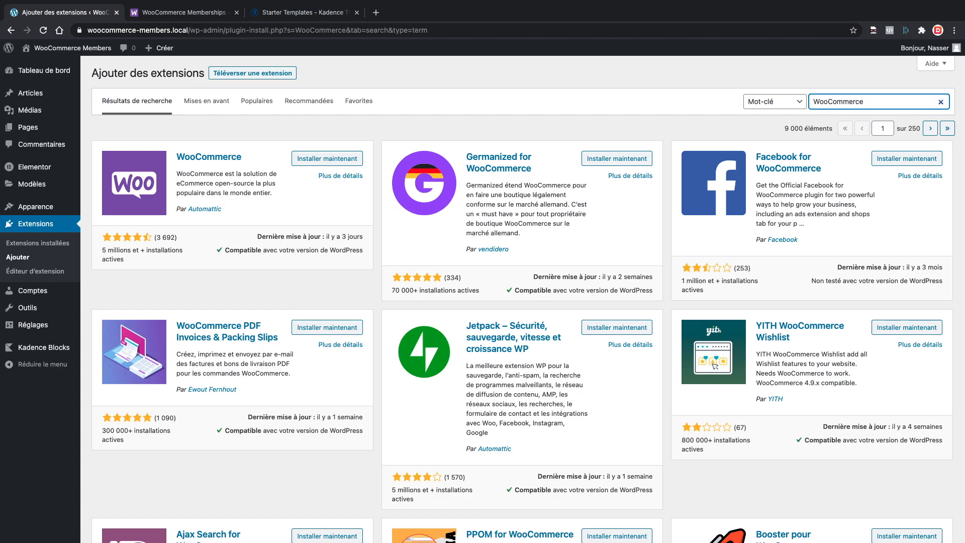
# Install the WooCommerce plugin from its directory card and activate it.
pyautogui.click(331, 160)
pyautogui.click(332, 160)
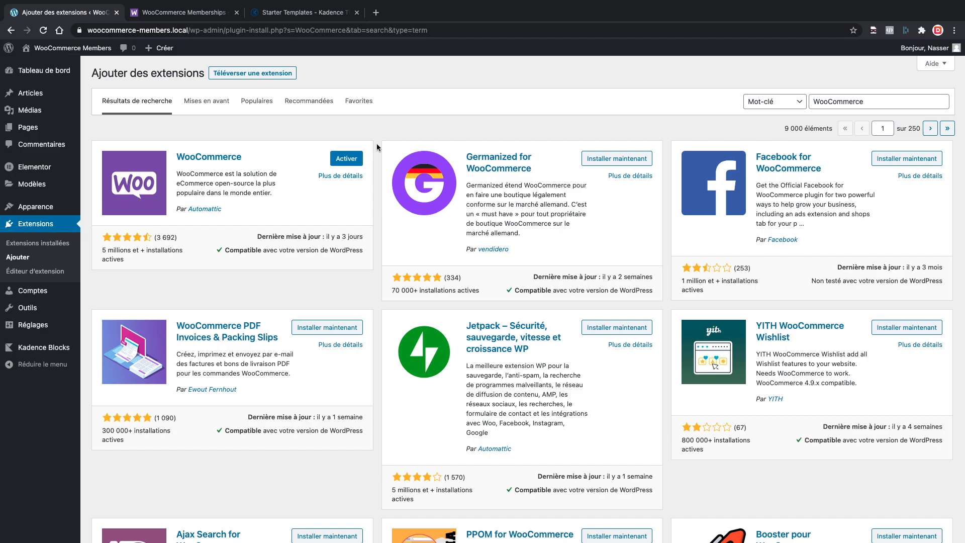
pyautogui.click(348, 159)
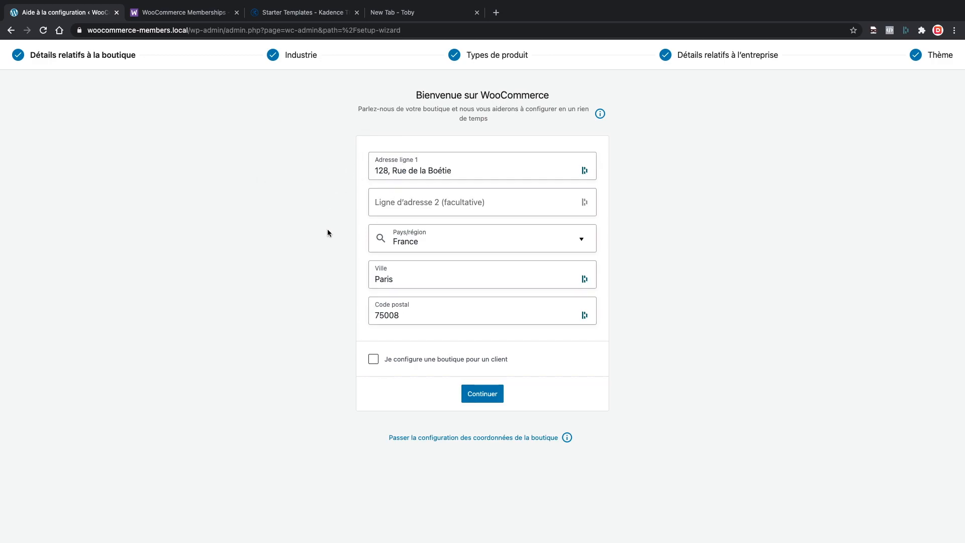
# Submit the store address details and decline WooCommerce usage tracking.
pyautogui.click(483, 395)
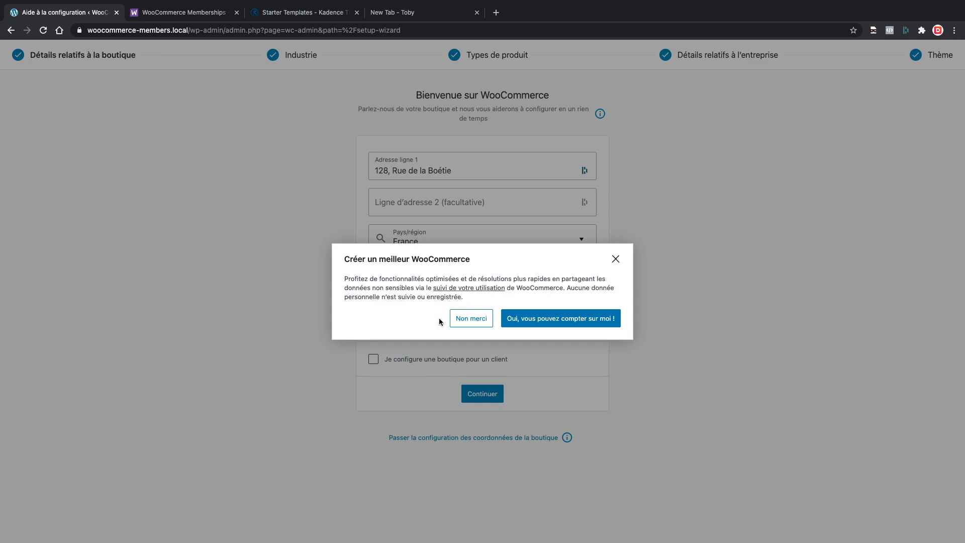
pyautogui.click(473, 320)
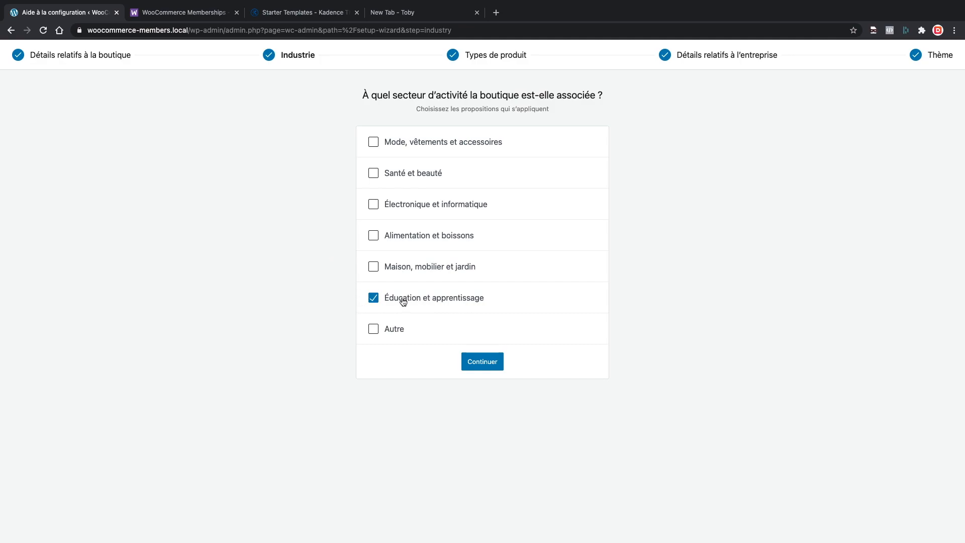
# Keep Produits physiques and Téléchargements as product types with yearly extension prices.
pyautogui.click(476, 364)
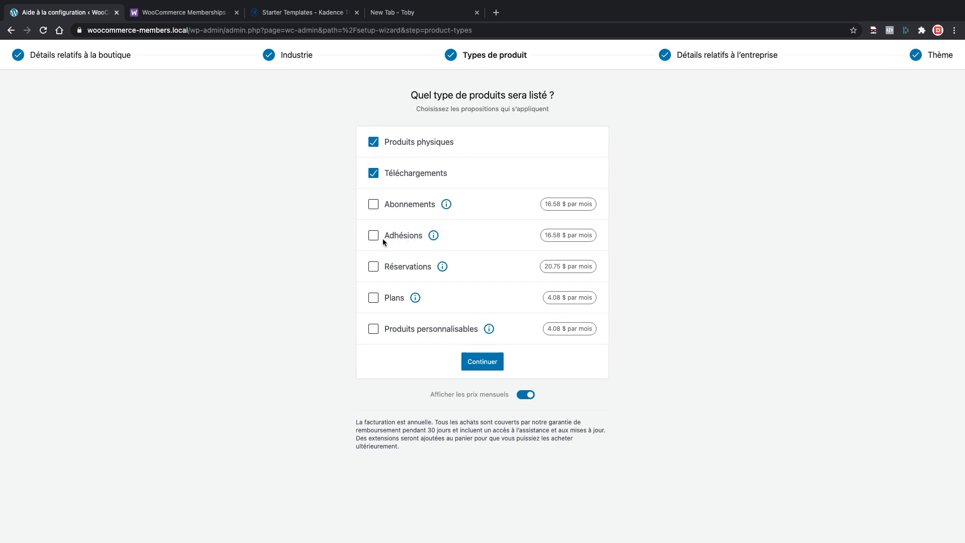
pyautogui.click(437, 233)
pyautogui.click(527, 395)
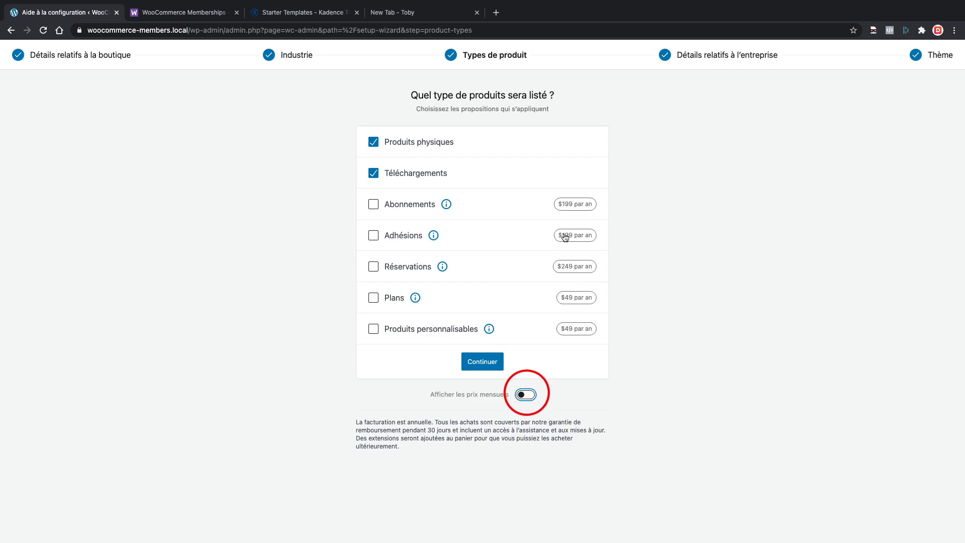
pyautogui.click(474, 360)
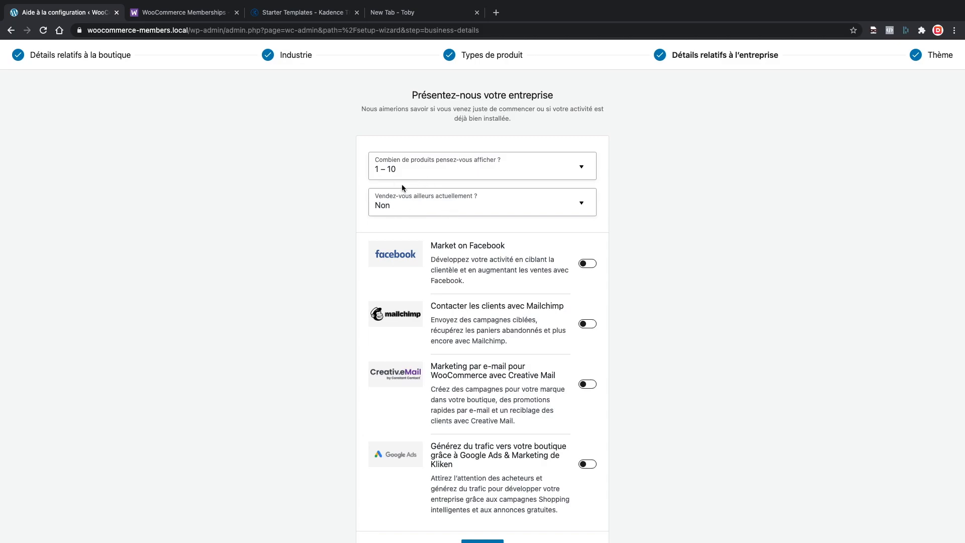
# Continue past business details, keep the Kadence Child theme, and decline Jetpack and Shipping & Tax.
pyautogui.scroll(-1, 355, 215)
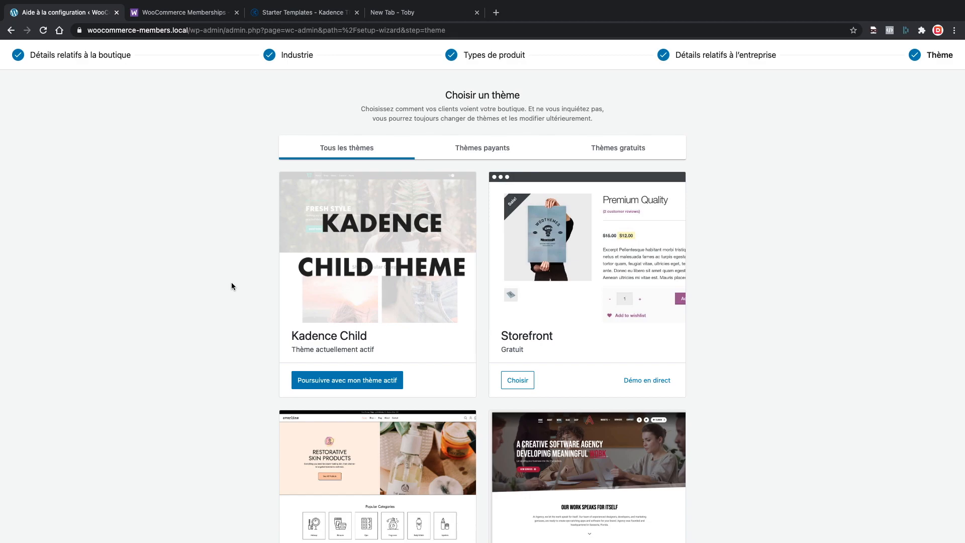
pyautogui.click(330, 381)
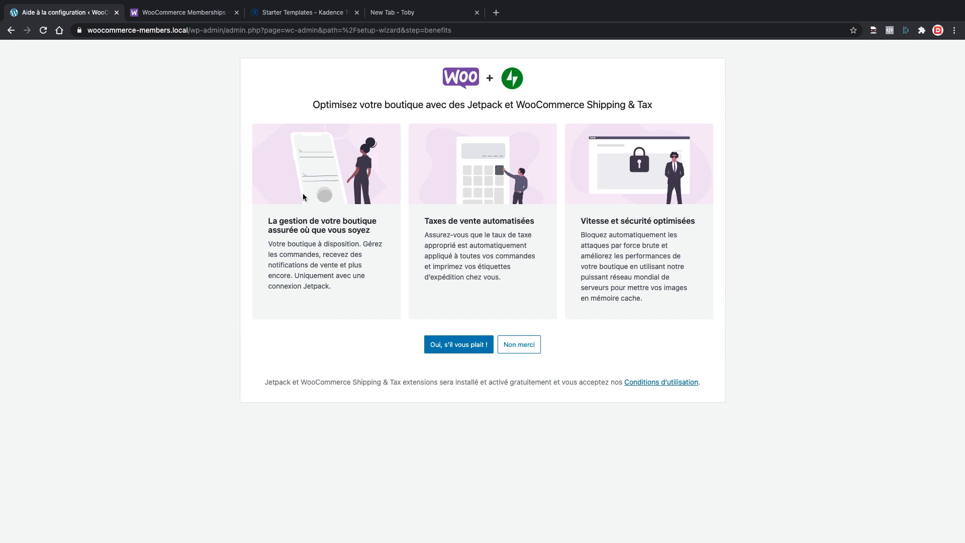
pyautogui.click(528, 347)
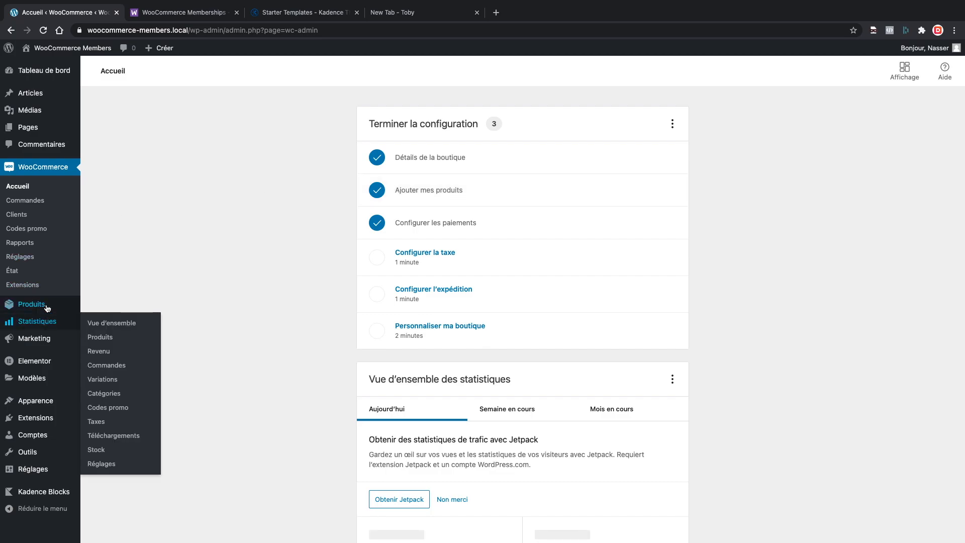
# Open the Accès VIP product for editing from the product list.
pyautogui.moveTo(70, 304)
pyautogui.click(112, 306)
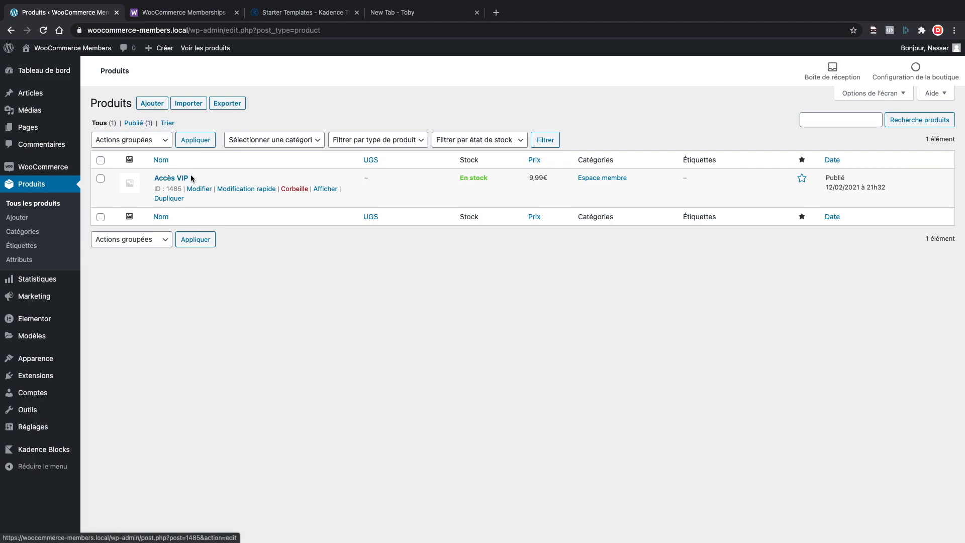
pyautogui.click(205, 187)
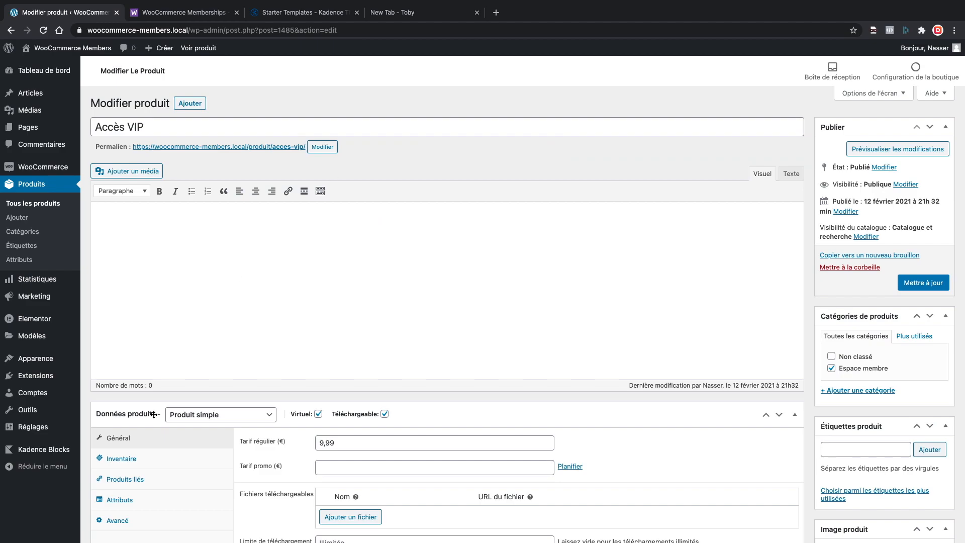
# Review the Accès VIP product data: virtual, downloadable, priced at 9,99 €.
pyautogui.scroll(-4, 198, 302)
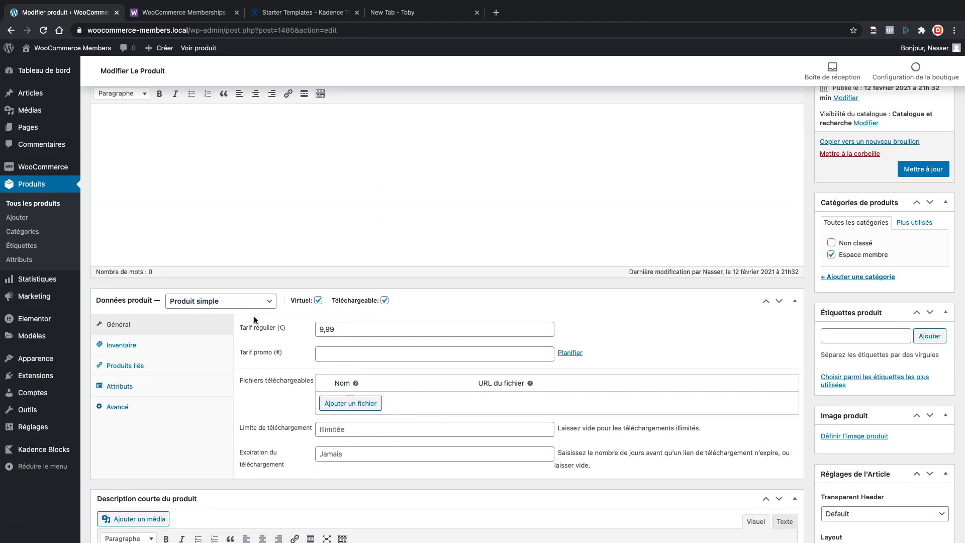
pyautogui.moveTo(298, 302)
pyautogui.moveTo(383, 300)
pyautogui.scroll(3, 383, 216)
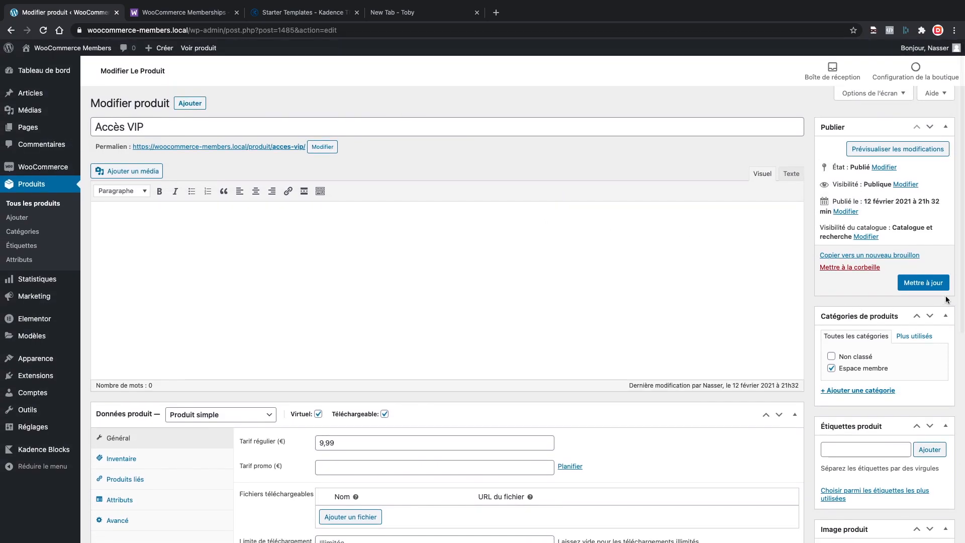
pyautogui.moveTo(28, 171)
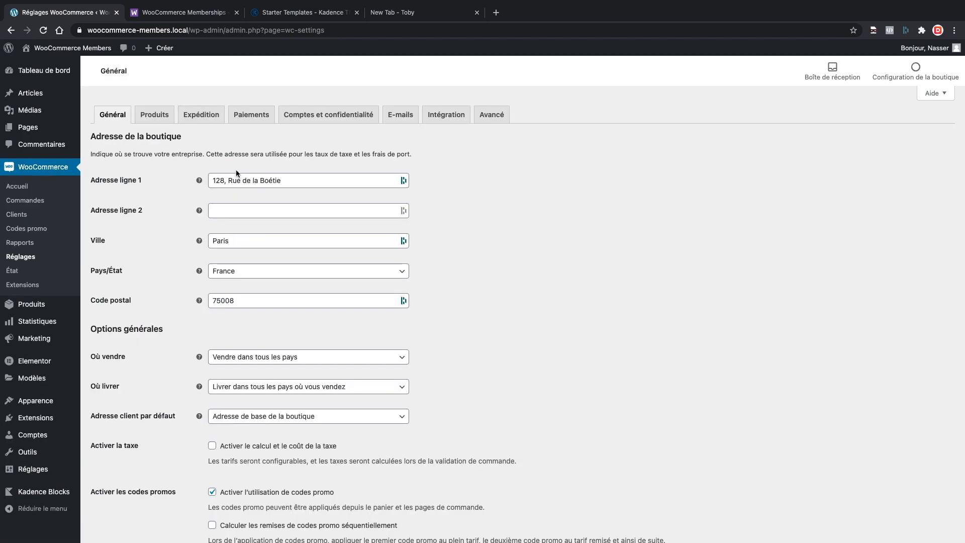
# Check the 'Paiement en espèce' cash-on-delivery settings for virtual orders, then go to add plugins.
pyautogui.click(238, 123)
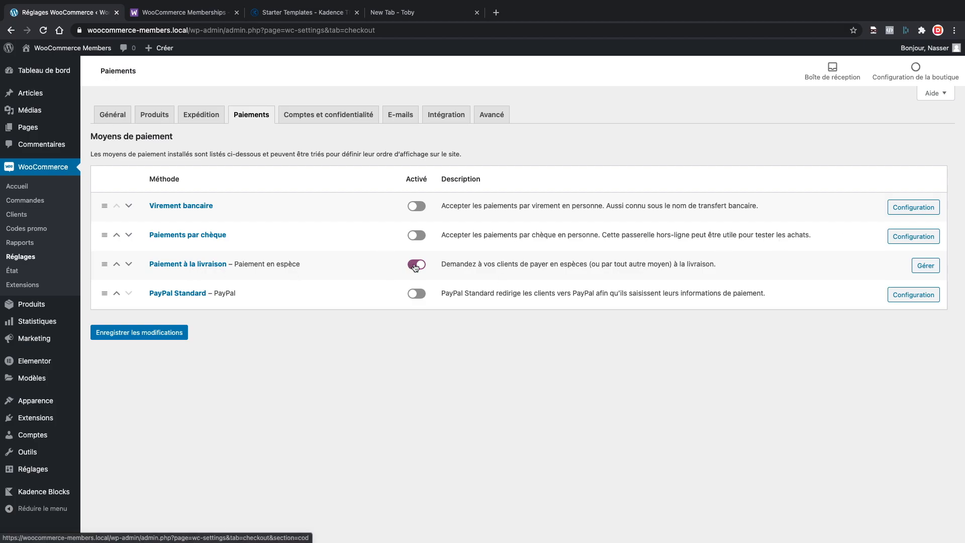
pyautogui.click(936, 268)
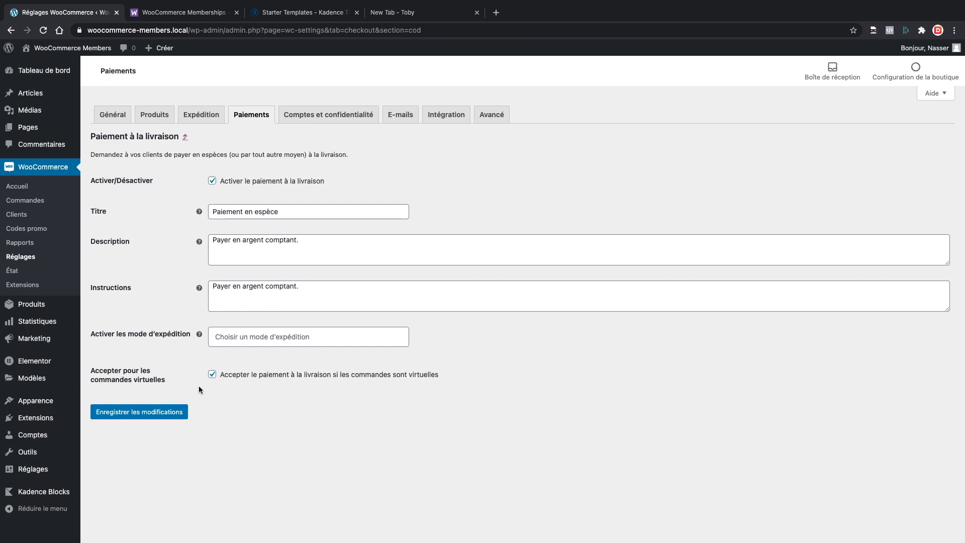
pyautogui.click(107, 418)
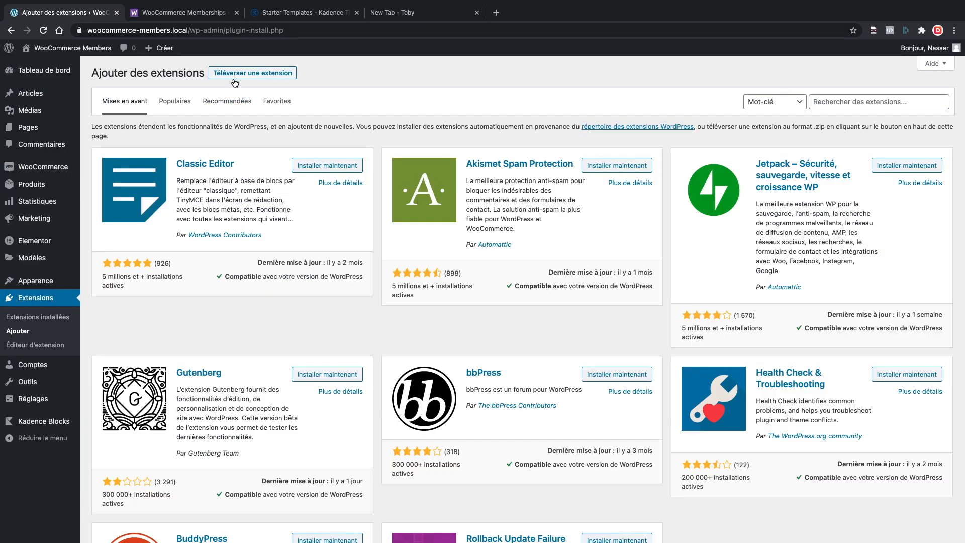
# Upload the woocommerce-memberships zip, install it and activate WooCommerce Memberships 1.21.2.
pyautogui.click(234, 75)
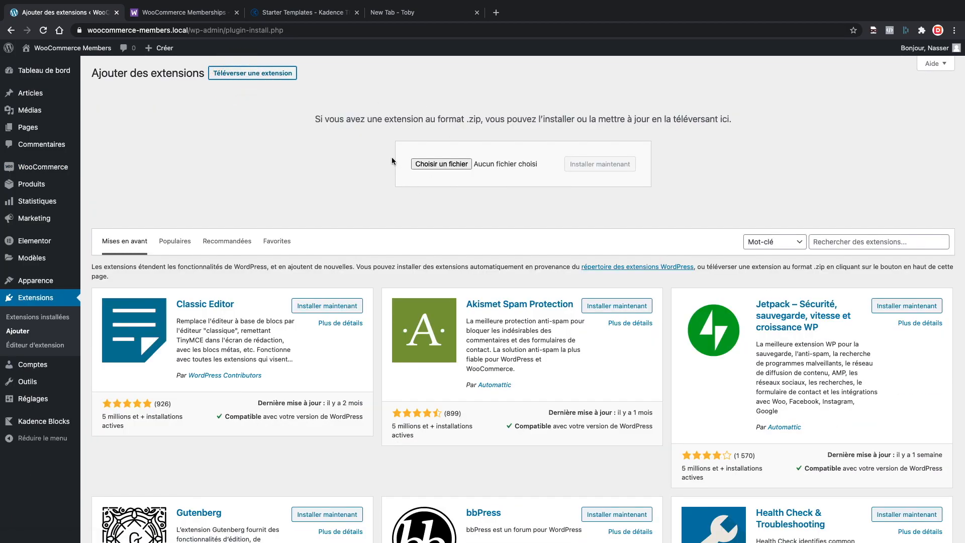
pyautogui.click(431, 164)
pyautogui.click(587, 167)
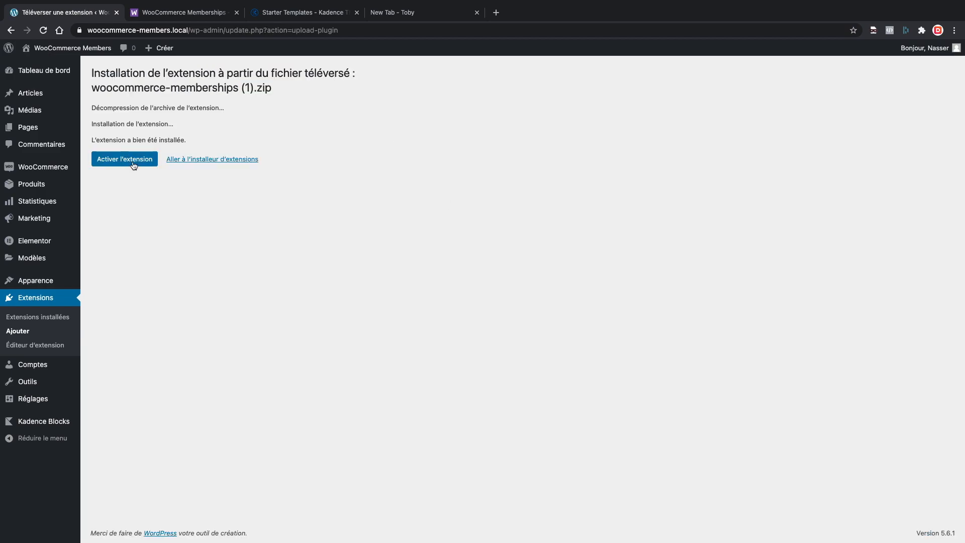
pyautogui.click(137, 164)
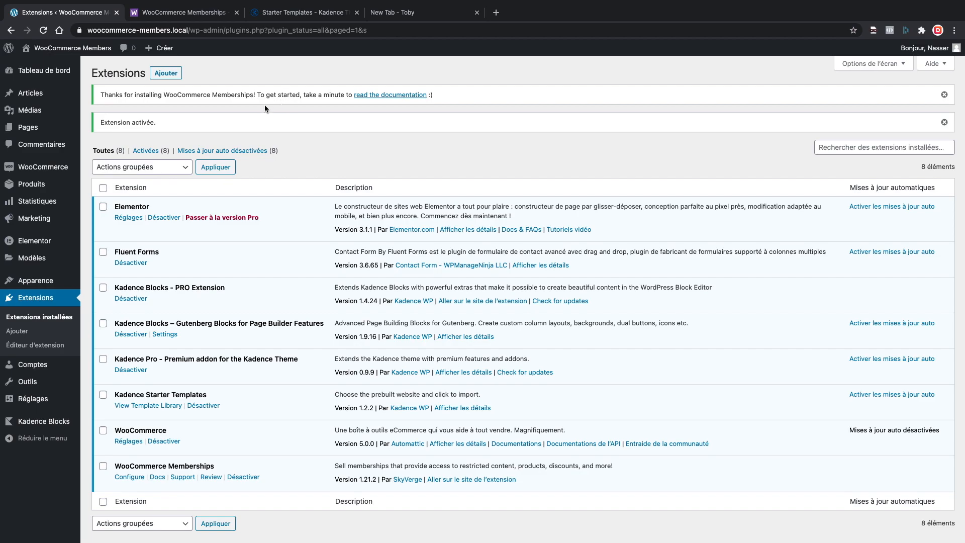
pyautogui.moveTo(40, 172)
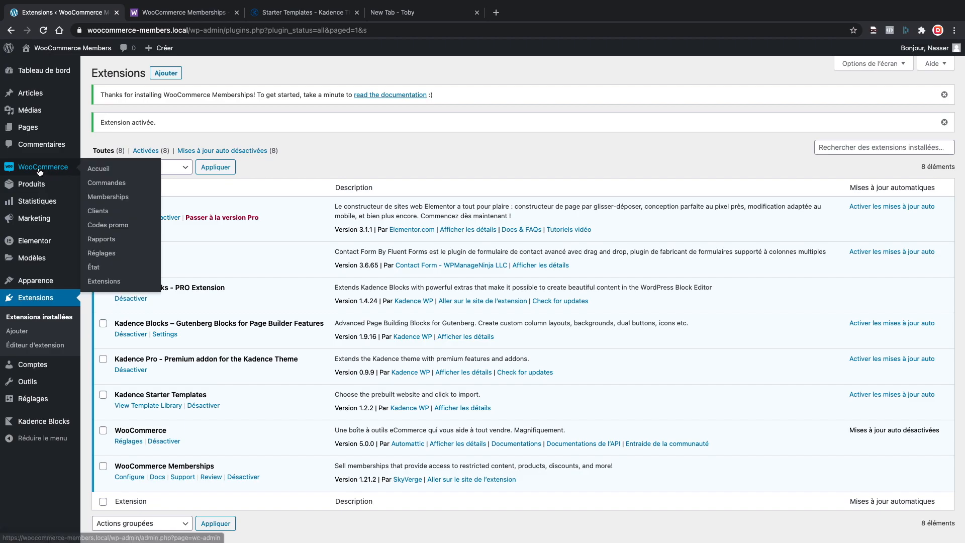
# Trash the old VIP Membership plan, start a new membership plan, and switch to the Wp Trads tab.
pyautogui.click(107, 197)
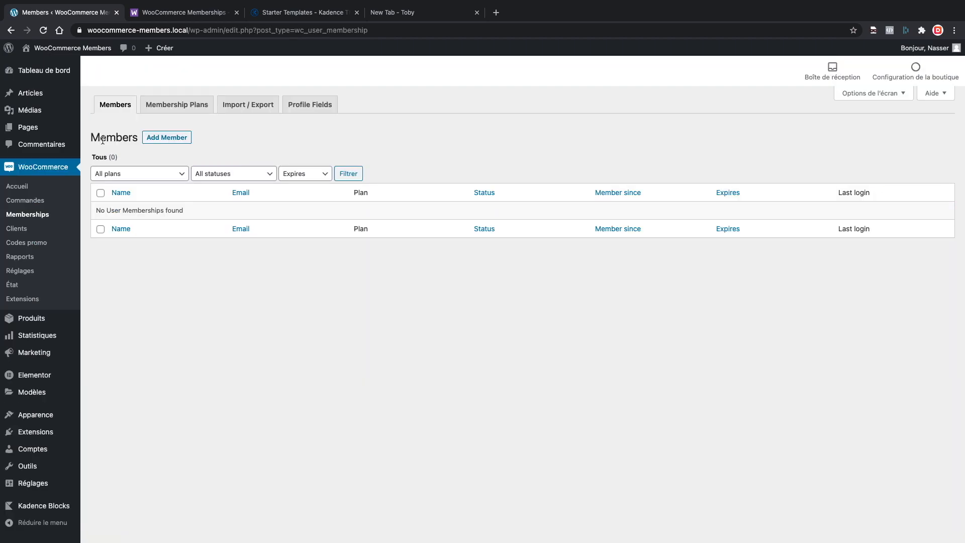
pyautogui.click(173, 110)
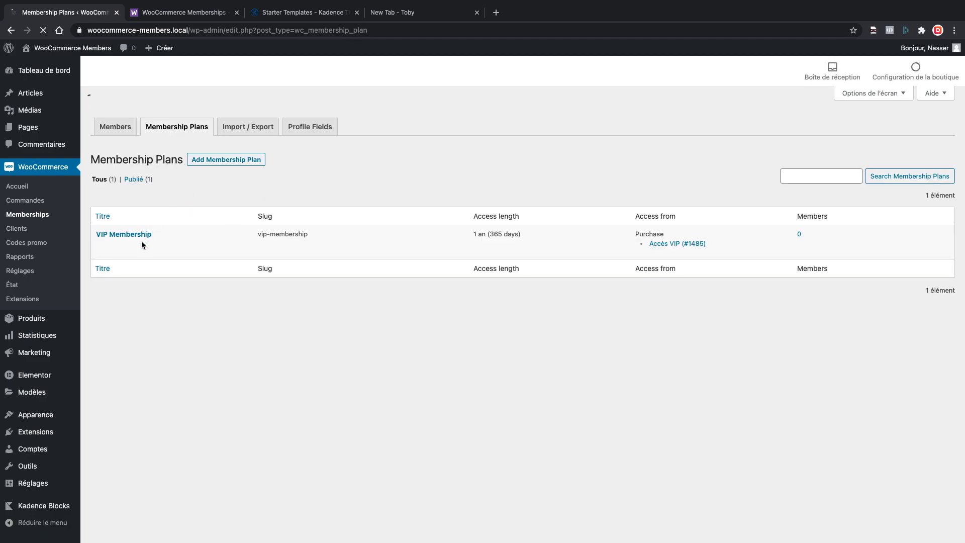
pyautogui.click(138, 224)
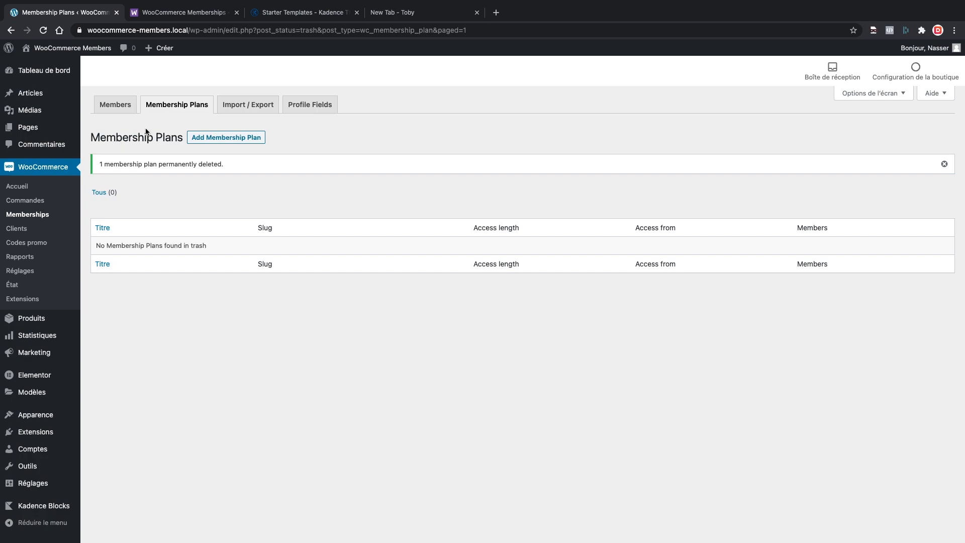
pyautogui.click(206, 139)
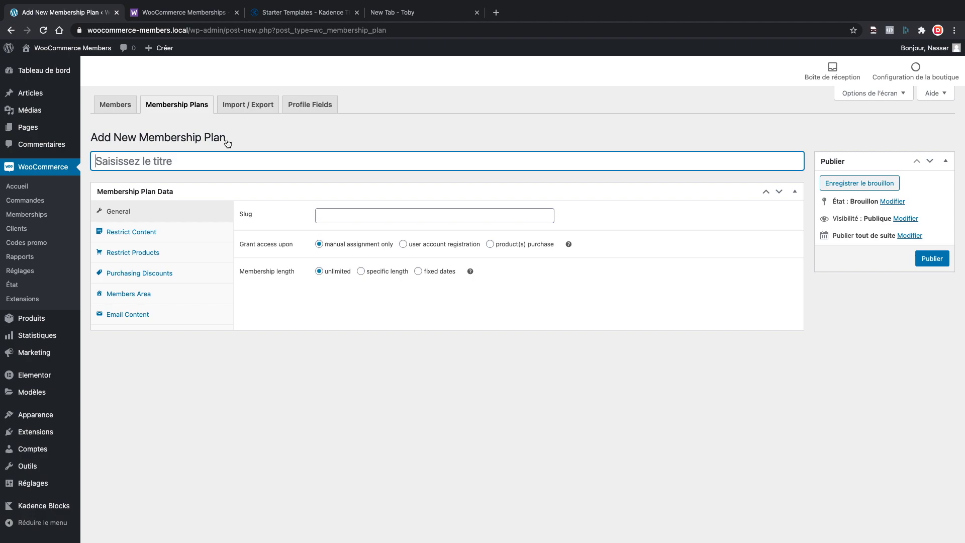
pyautogui.click(428, 19)
# Search Wp Trads for 'WooCommerce Memberships', browse the results, then return to the new plan form.
pyautogui.click(326, 176)
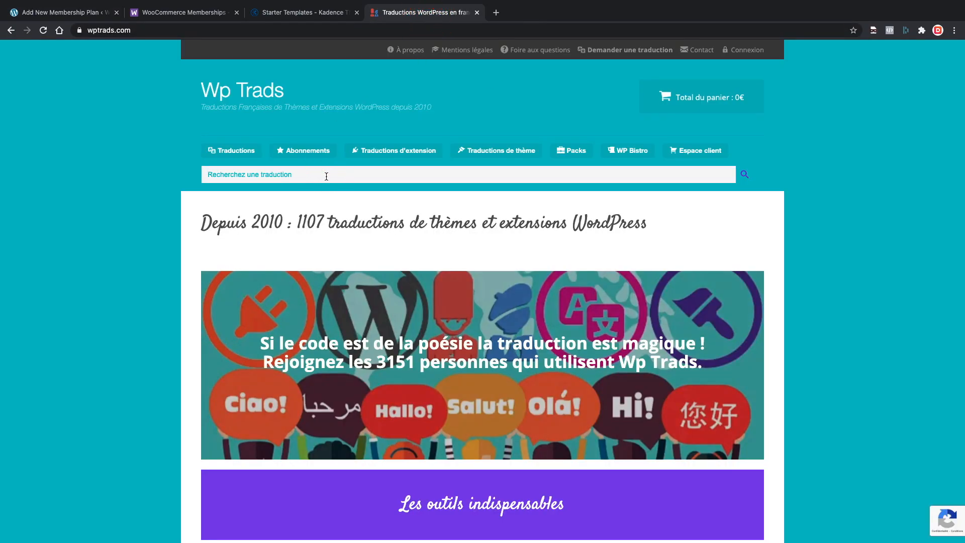
pyautogui.write('WooCommerce Memberships')
pyautogui.press('Return')
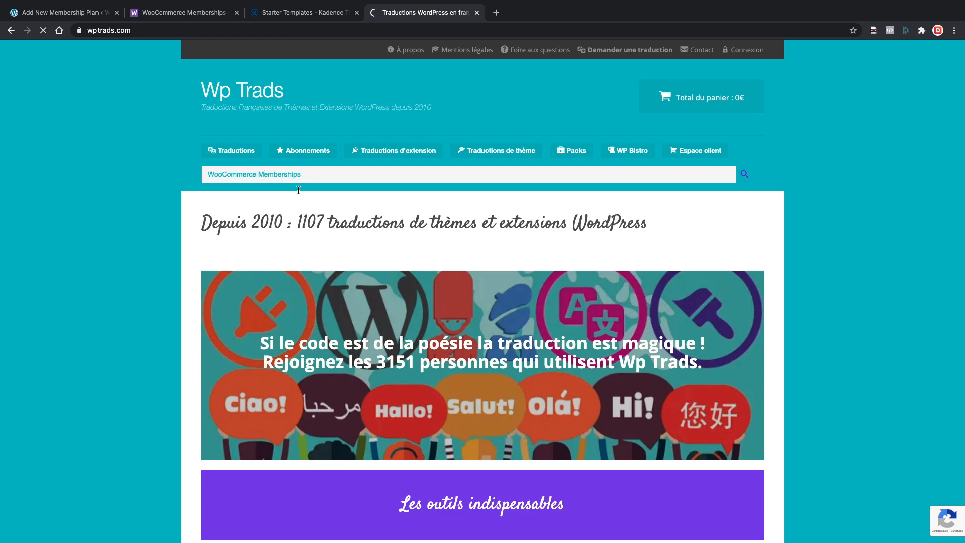
pyautogui.scroll(-2, 171, 222)
pyautogui.scroll(-1, 171, 223)
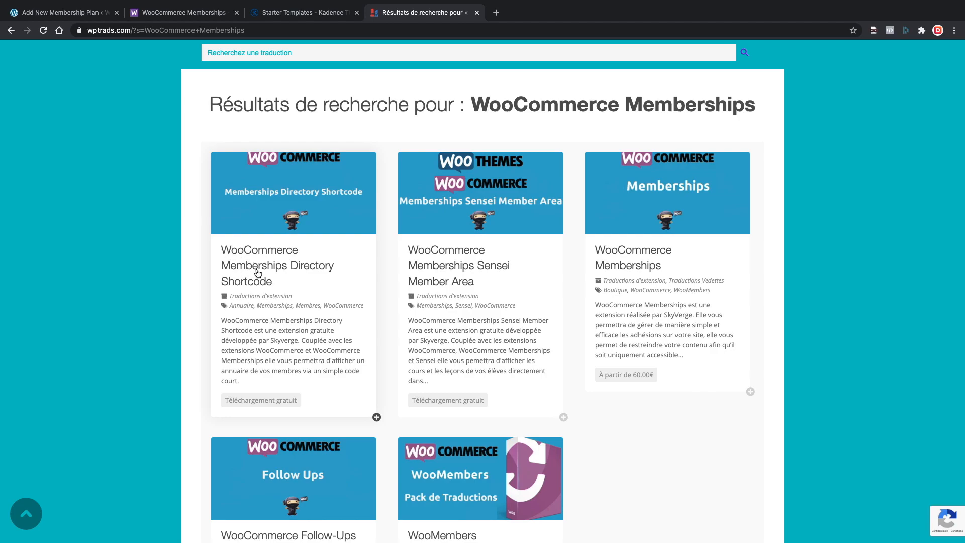
pyautogui.scroll(-1, 286, 269)
pyautogui.scroll(-1, 288, 270)
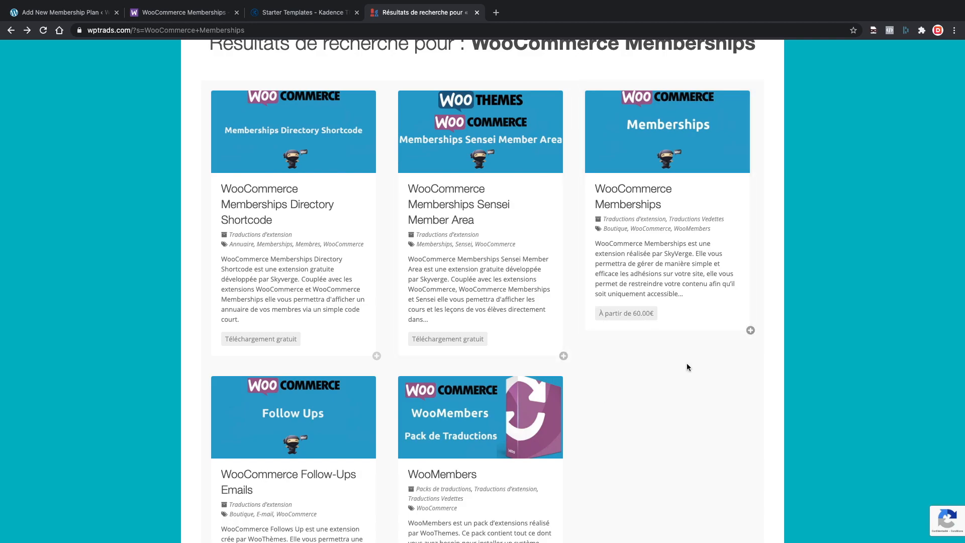
pyautogui.click(80, 14)
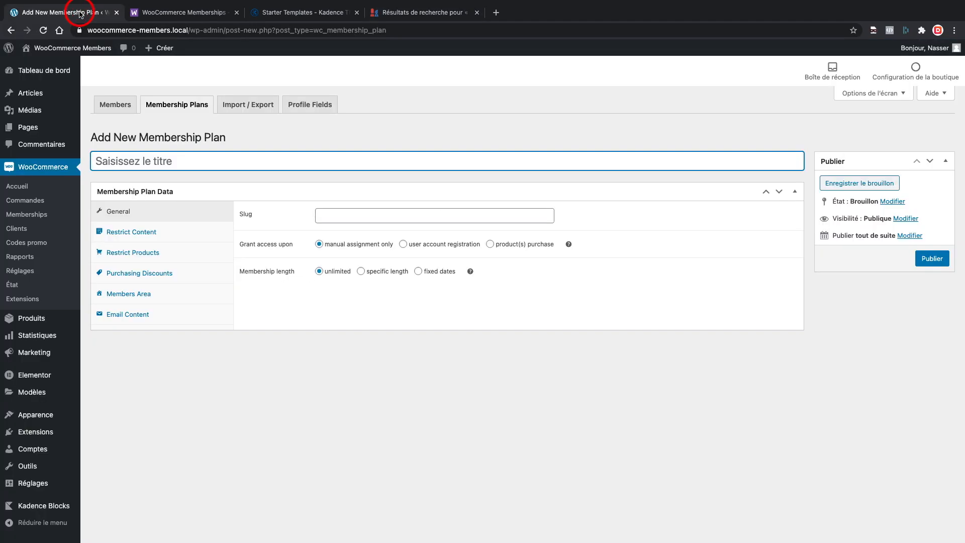
# Close the Wp Trads tab and title the new membership plan 'Adhésion VIP'.
pyautogui.click(473, 12)
pyautogui.click(167, 161)
pyautogui.write('Adhésion VIP')
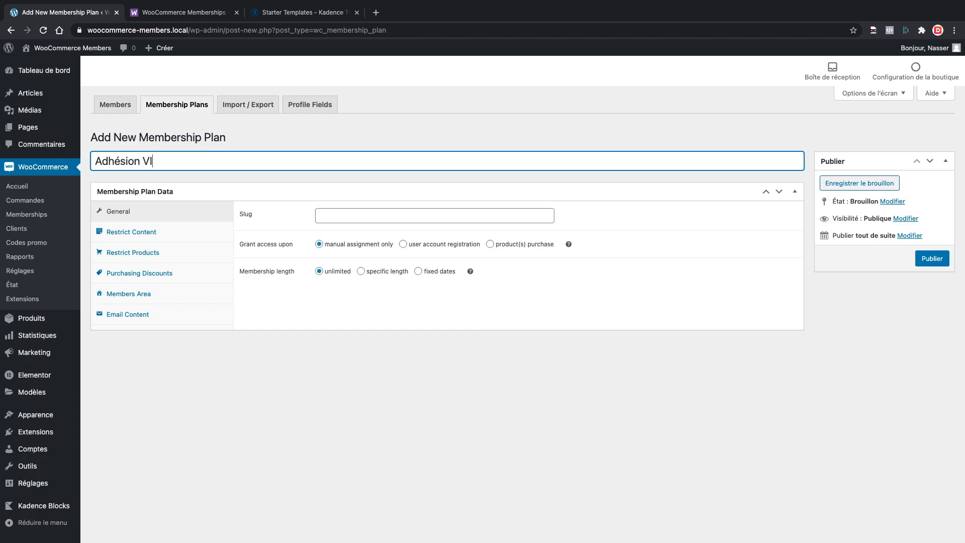
pyautogui.click(338, 219)
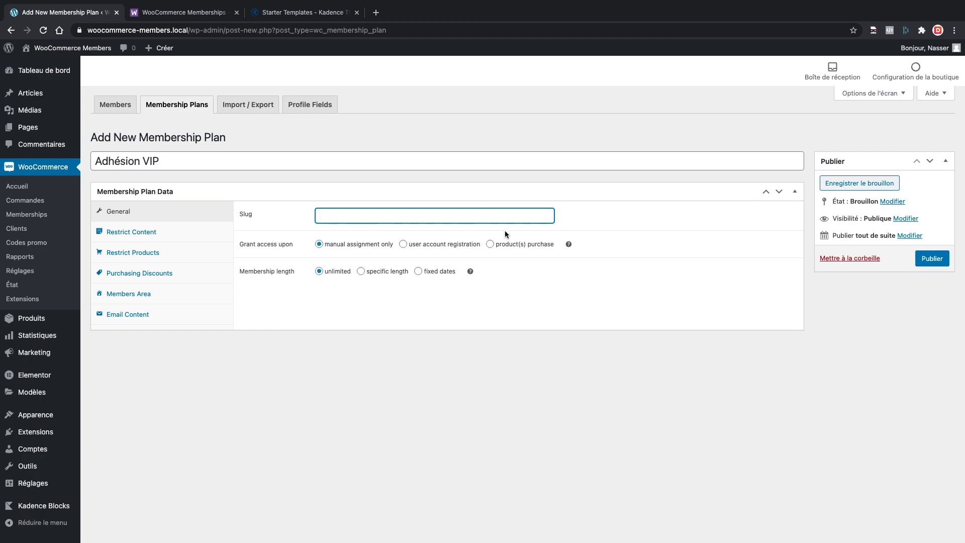
# Grant membership on purchase of the Accès VIP product, with a specific length of 1 year.
pyautogui.click(490, 245)
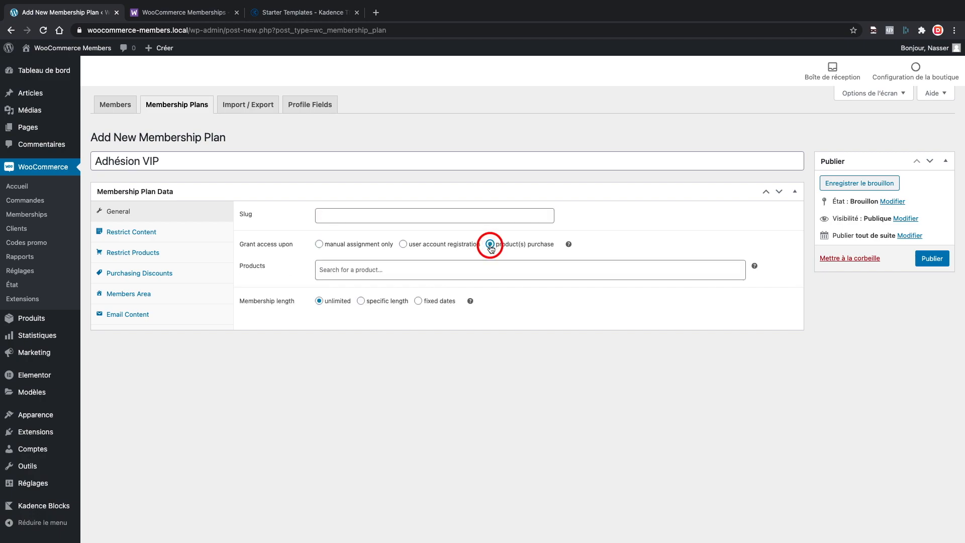
pyautogui.click(436, 267)
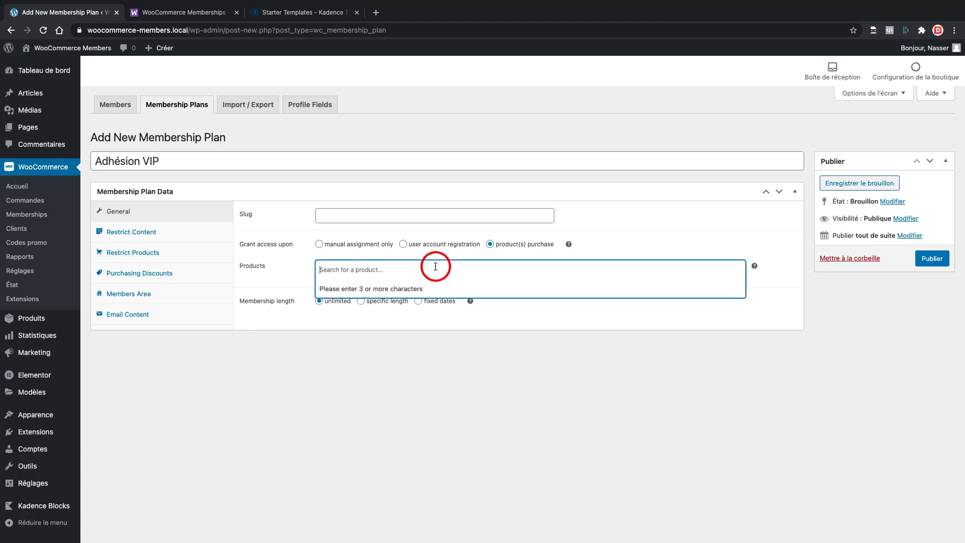
pyautogui.write('VIP')
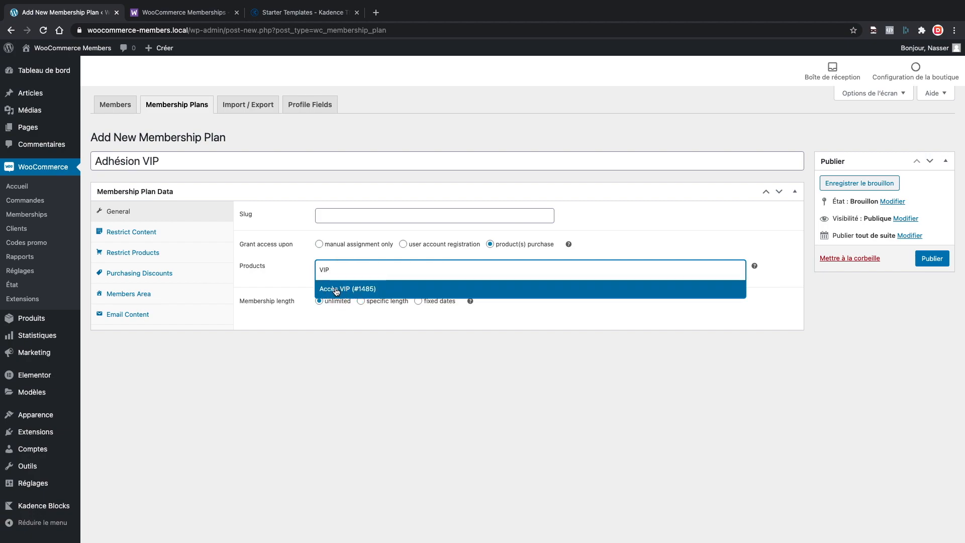
pyautogui.click(336, 291)
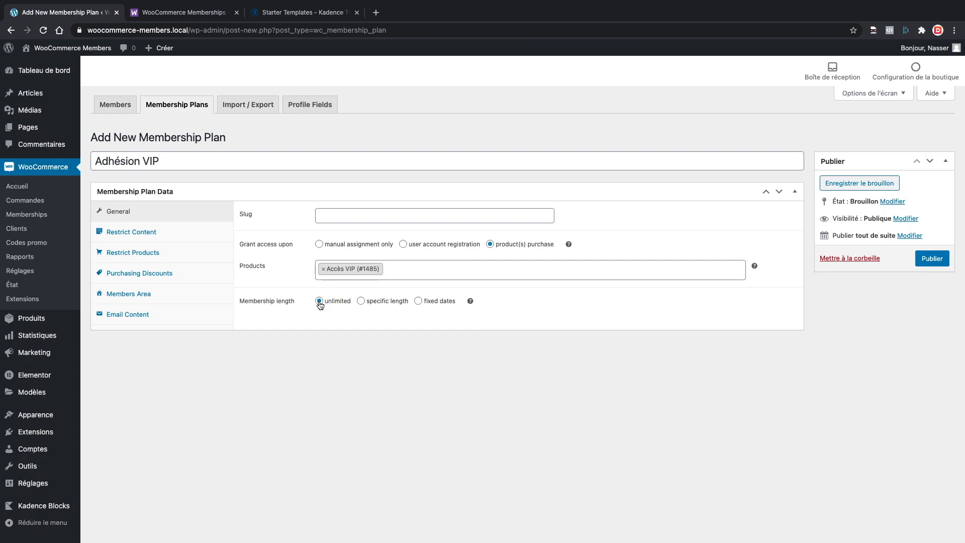
pyautogui.click(361, 300)
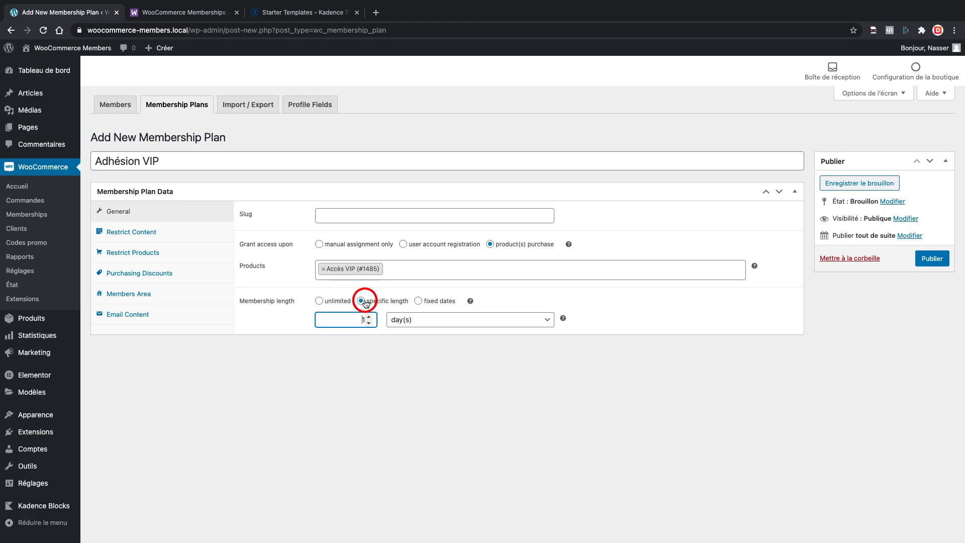
pyautogui.click(411, 320)
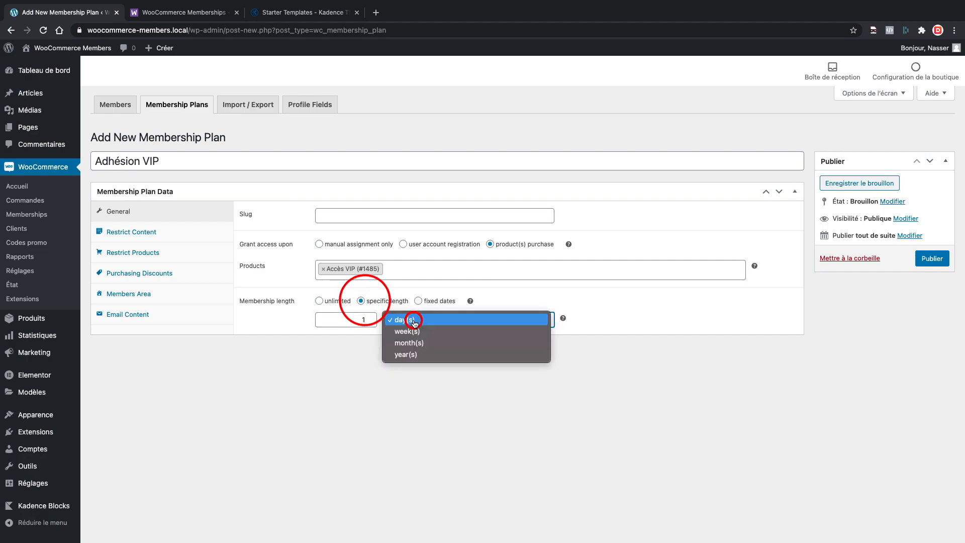
pyautogui.click(406, 354)
pyautogui.click(151, 231)
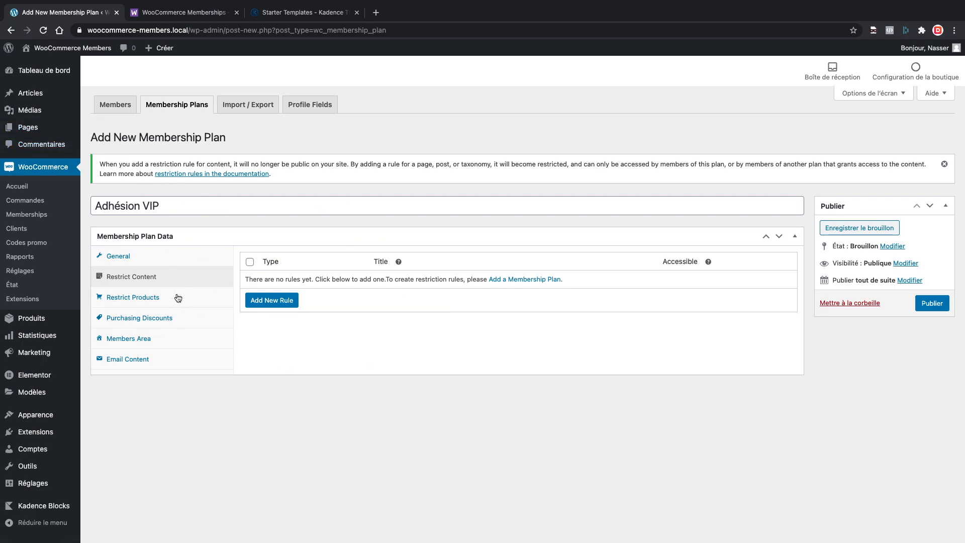
# Look over the Restrict Products and Purchasing Discounts tabs, then show the Members Area sections.
pyautogui.click(156, 297)
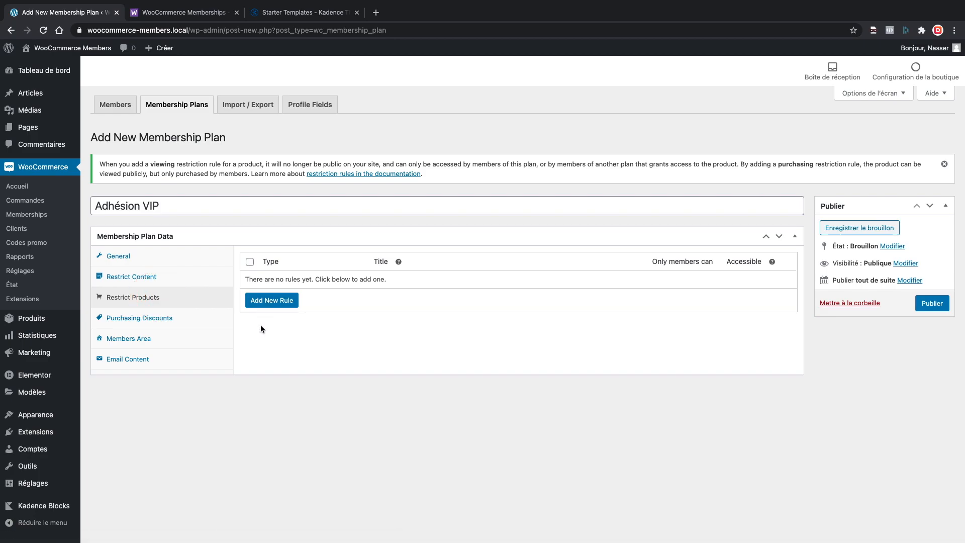
pyautogui.click(171, 318)
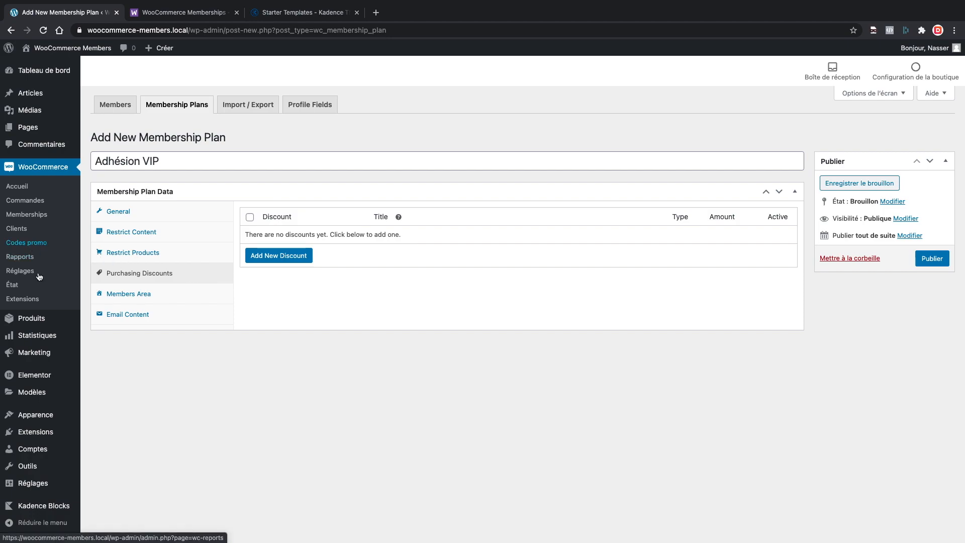
pyautogui.moveTo(38, 350)
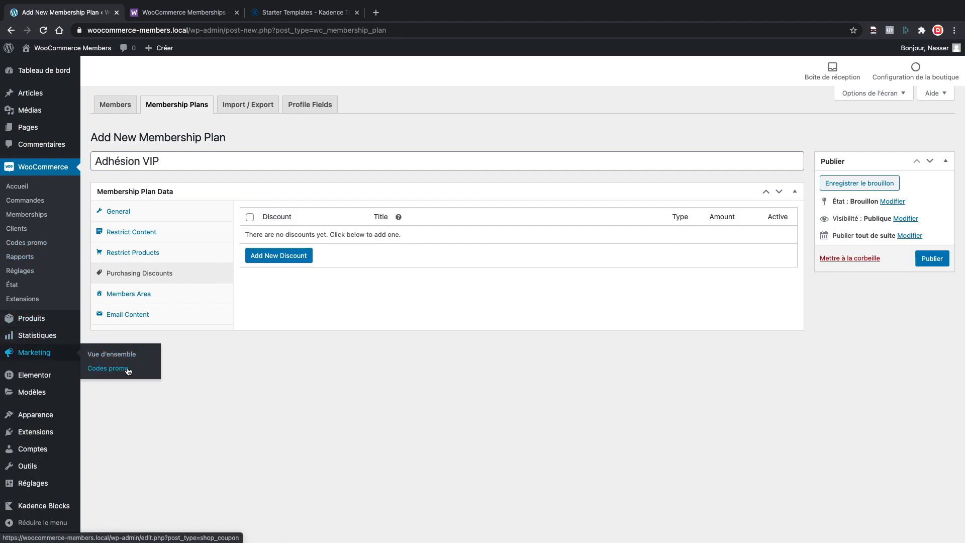
pyautogui.click(199, 295)
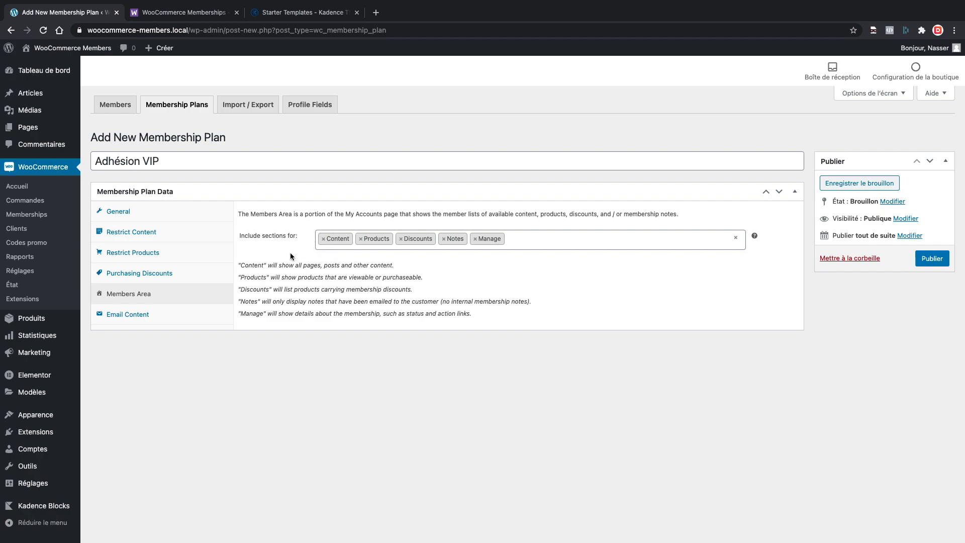
# Remove the Products, Discounts and Notes sections, leaving Content and Manage in the members area.
pyautogui.click(361, 239)
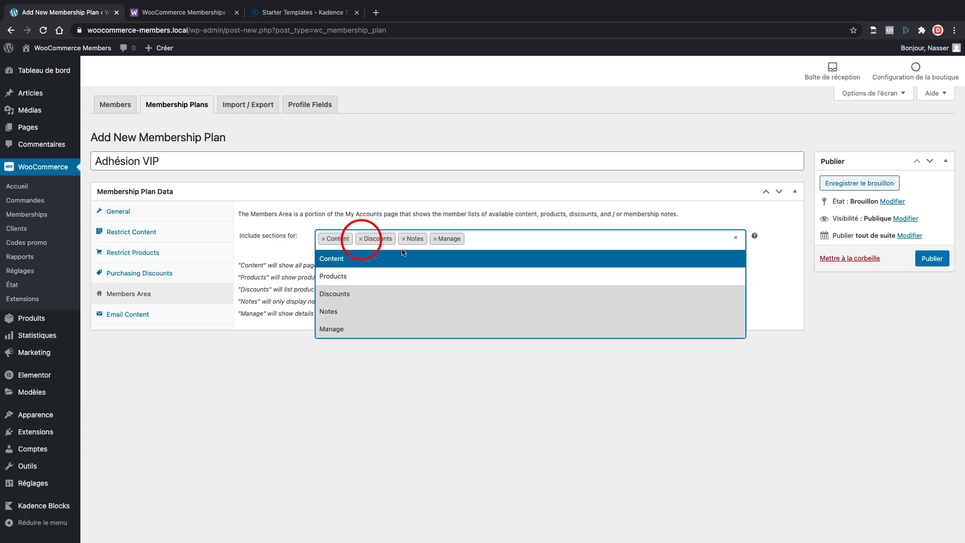
pyautogui.click(360, 239)
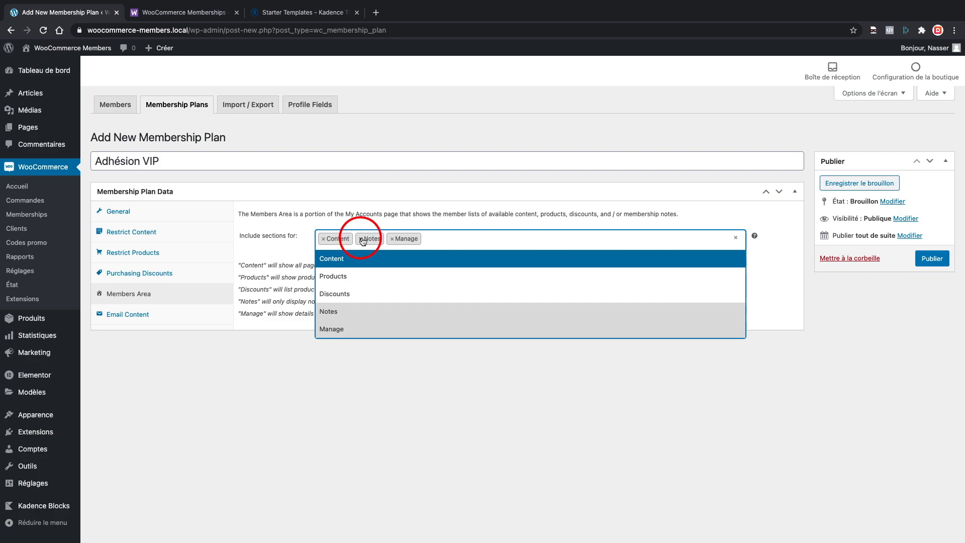
pyautogui.click(361, 239)
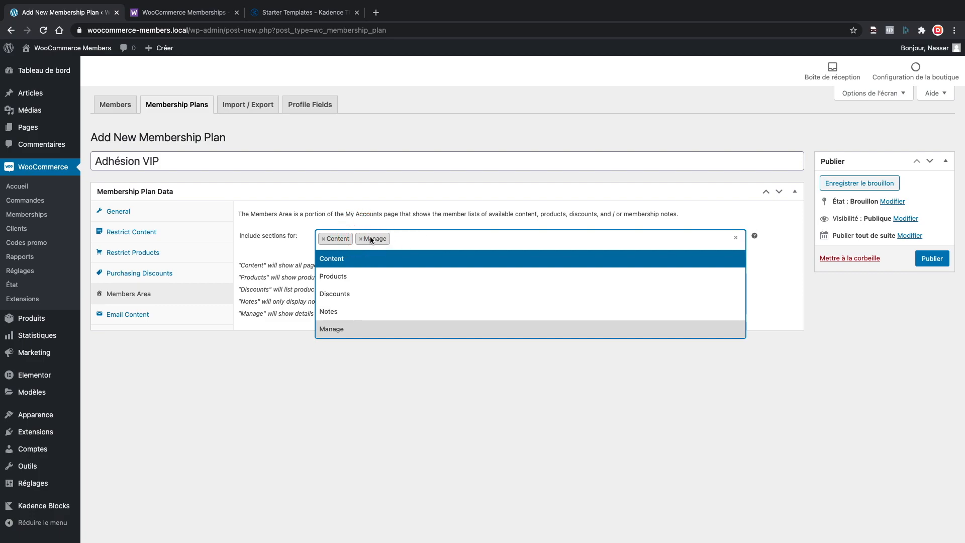
pyautogui.click(274, 250)
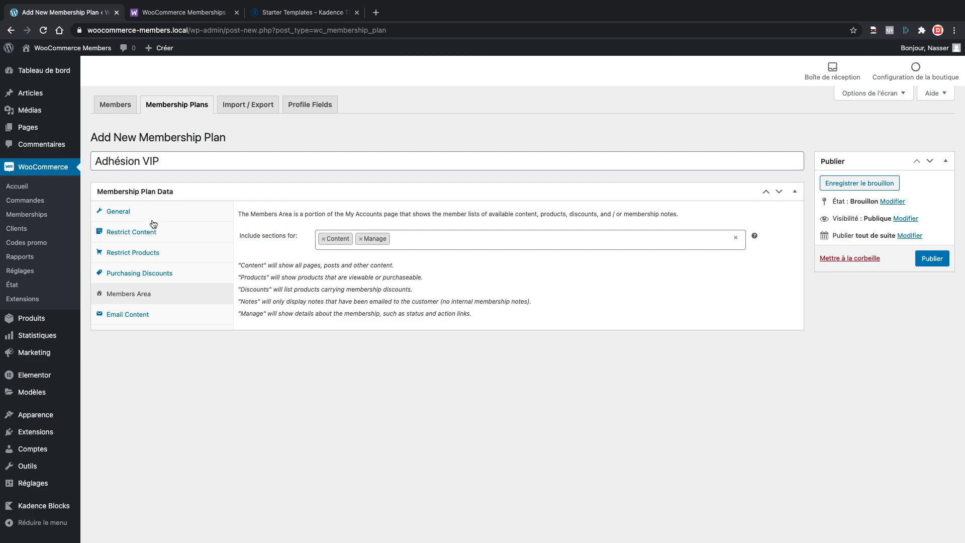
pyautogui.click(128, 227)
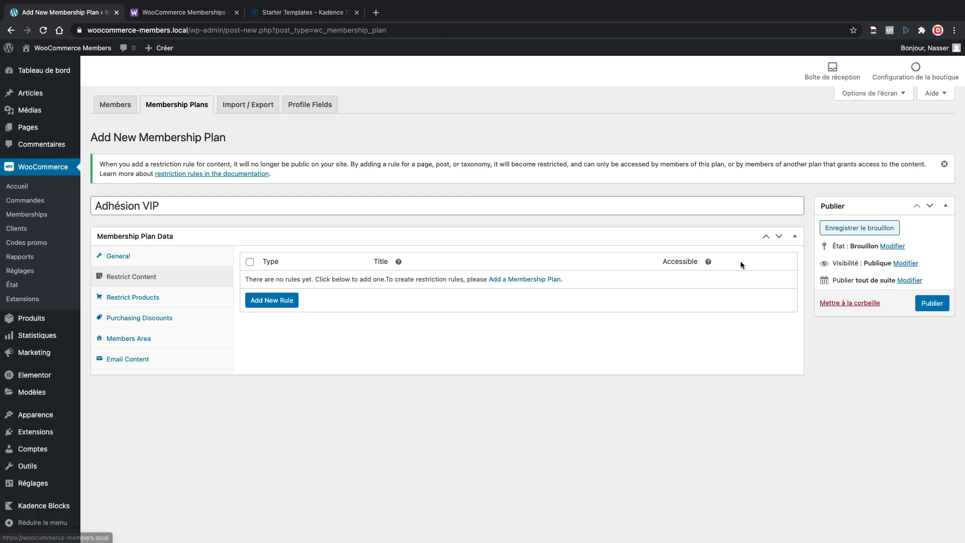
# Open the live site's homepage in a new tab from the admin bar.
pyautogui.moveTo(72, 48)
pyautogui.keyDown('super'); pyautogui.click(51, 66); pyautogui.keyUp('super')
pyautogui.click(153, 13)
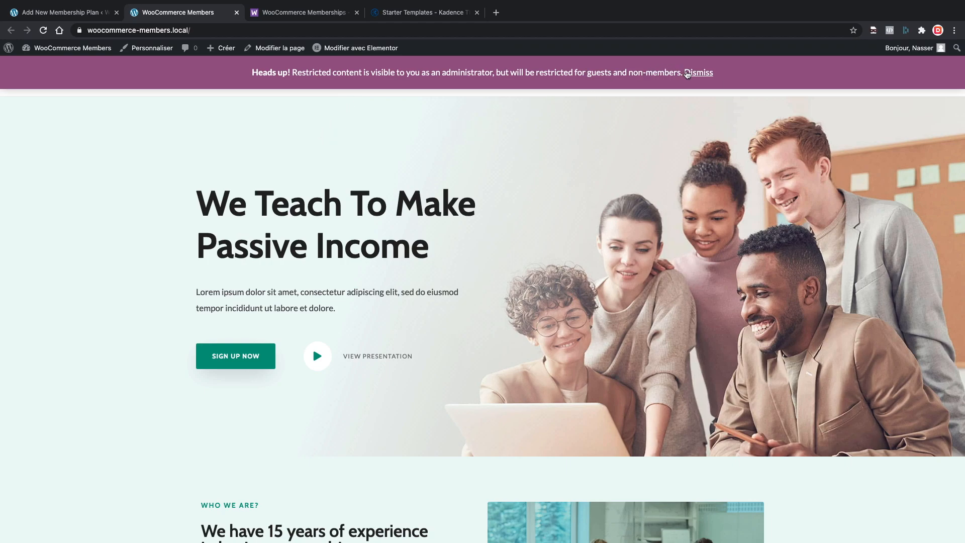
# Dismiss the restricted-content notice, view the Podcast page, then return to the plan's content restrictions.
pyautogui.click(696, 74)
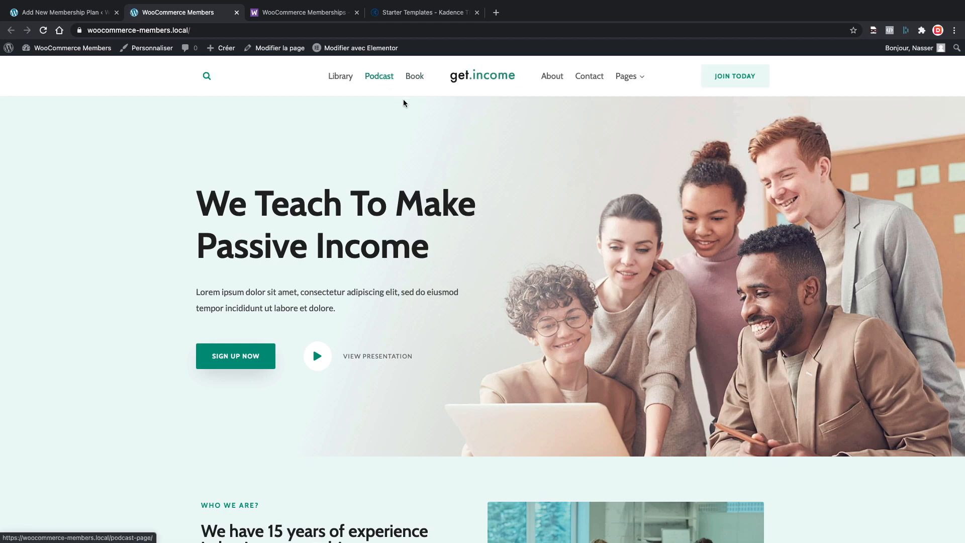
pyautogui.click(384, 79)
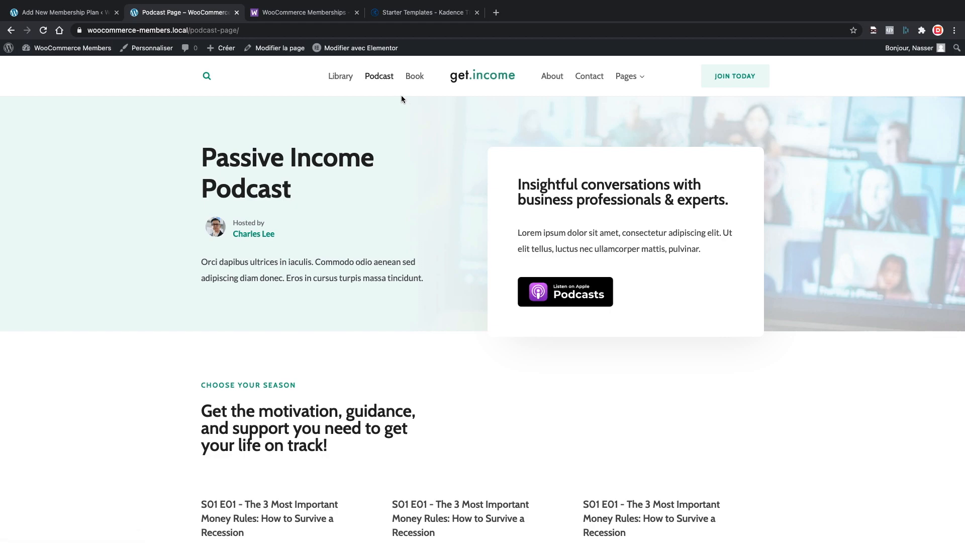
pyautogui.click(90, 12)
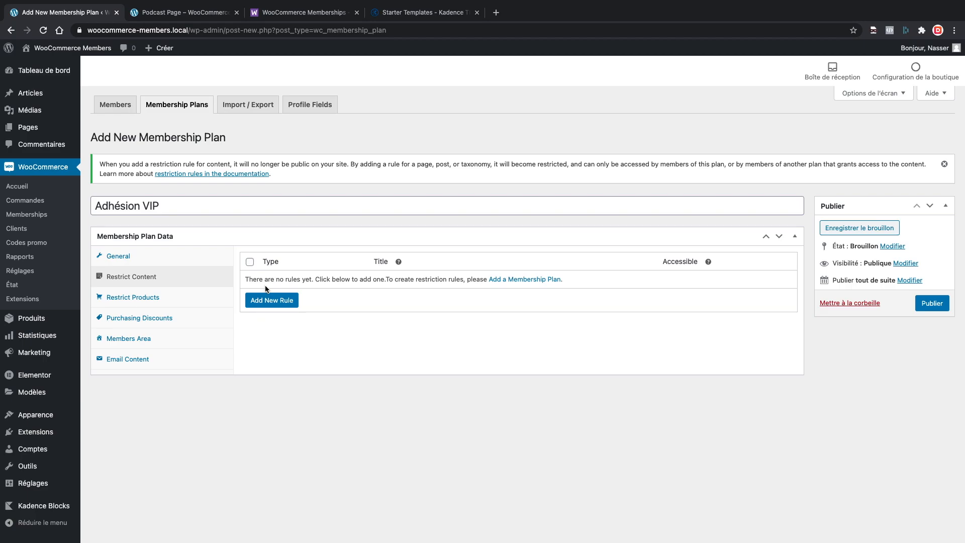
# Add a Pages rule restricting Podcast Page (#16) and publish the Adhésion VIP plan.
pyautogui.click(266, 301)
pyautogui.click(281, 287)
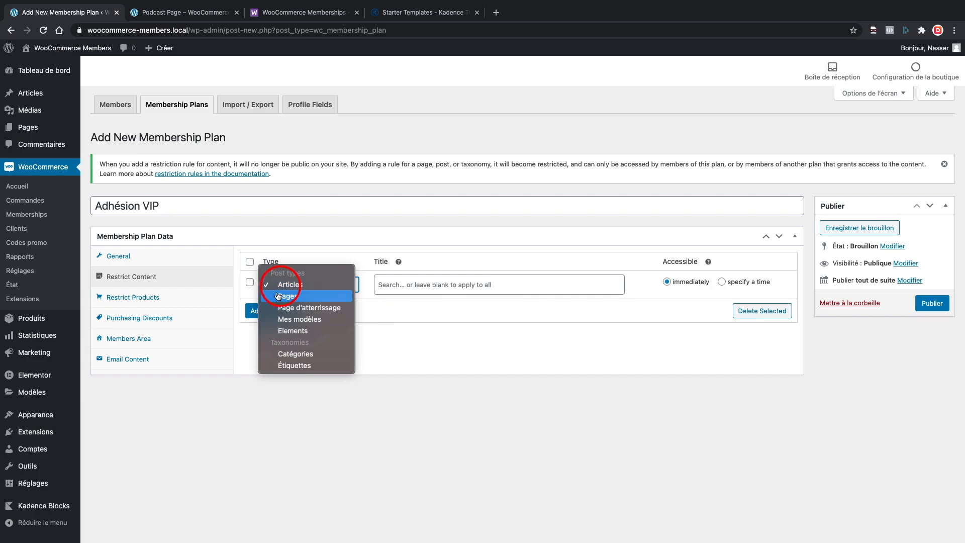
pyautogui.click(308, 297)
pyautogui.click(380, 291)
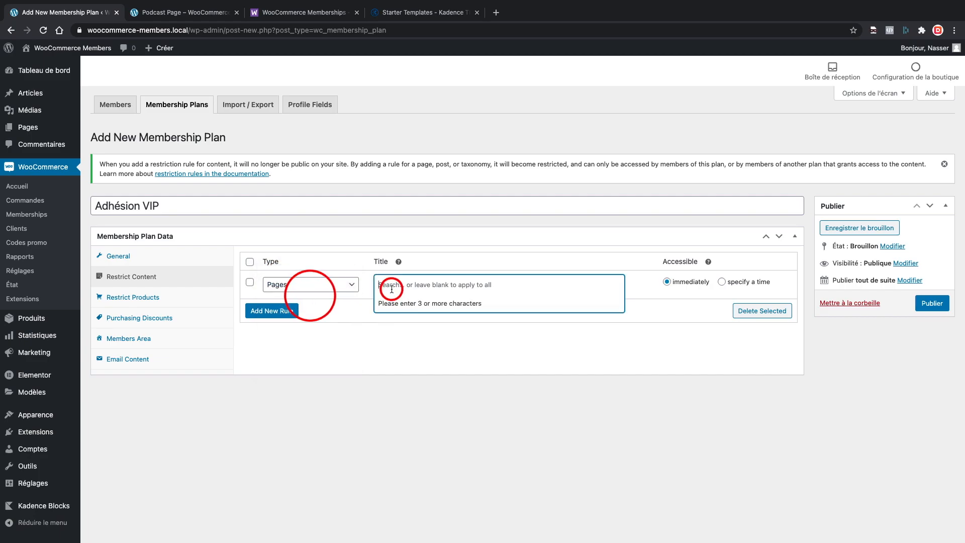
pyautogui.write('Pos')
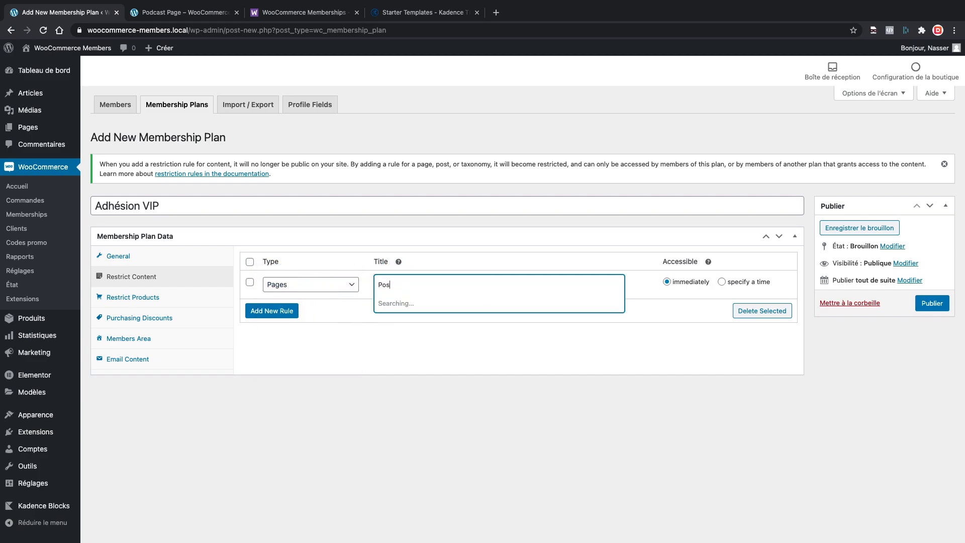
pyautogui.write('tast')
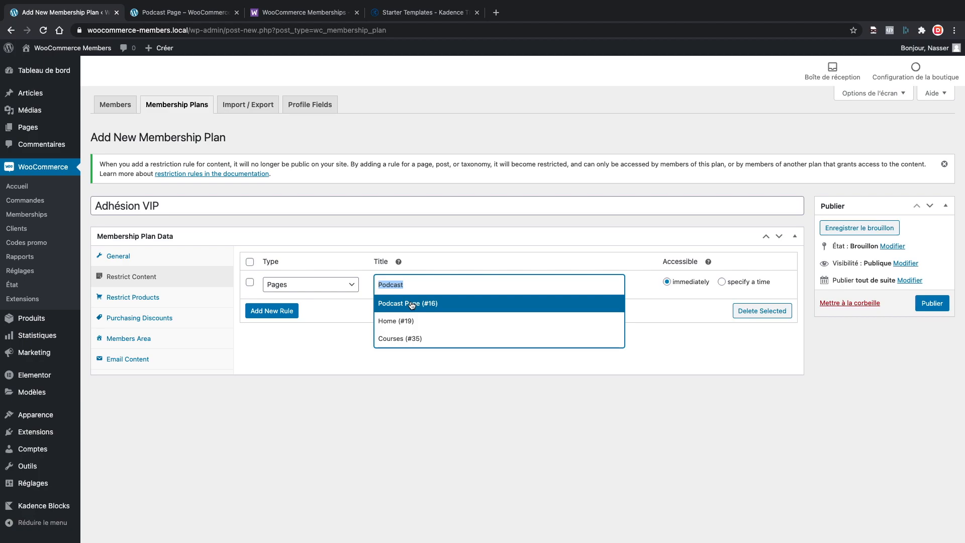
pyautogui.click(395, 307)
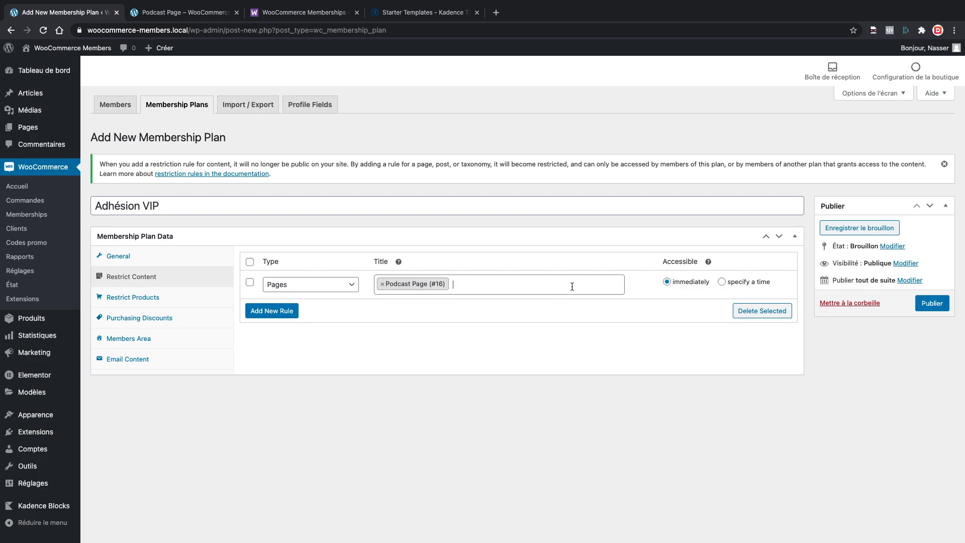
pyautogui.click(933, 303)
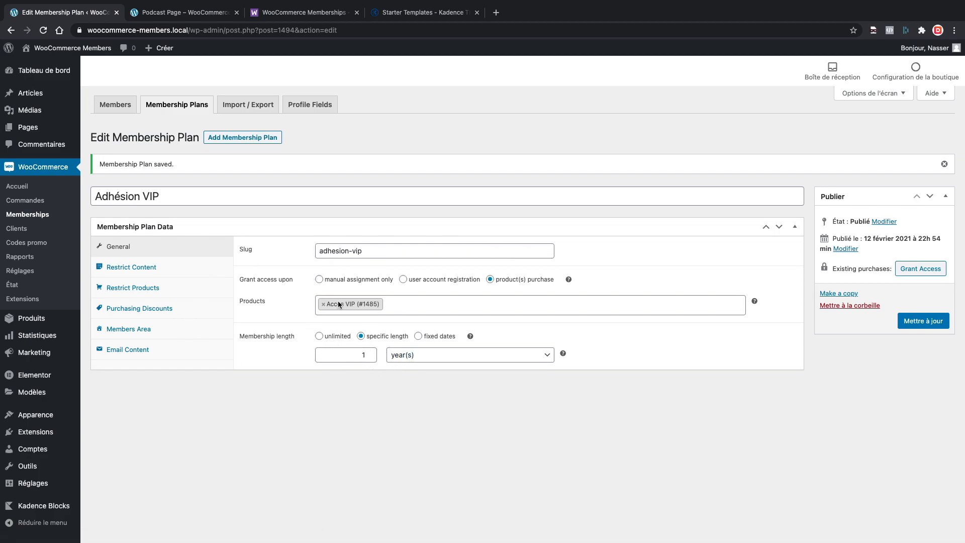
# Open the site's Book page, edit it, and scroll down to its Memberships box.
pyautogui.click(167, 268)
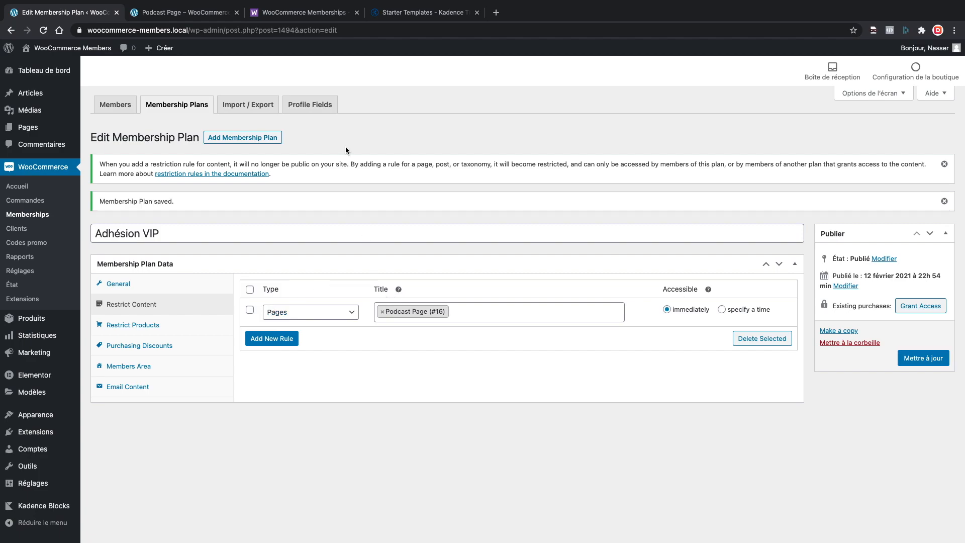
pyautogui.click(182, 7)
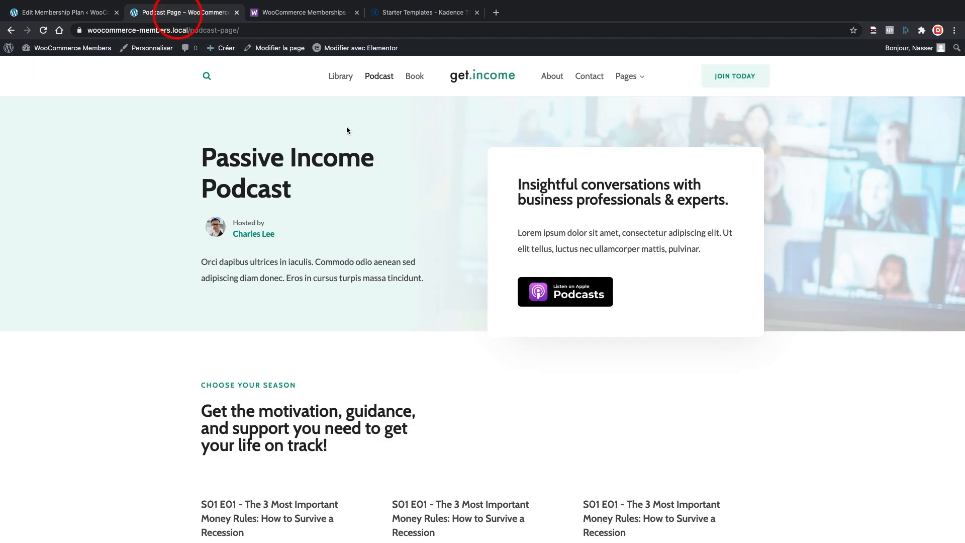
pyautogui.click(414, 79)
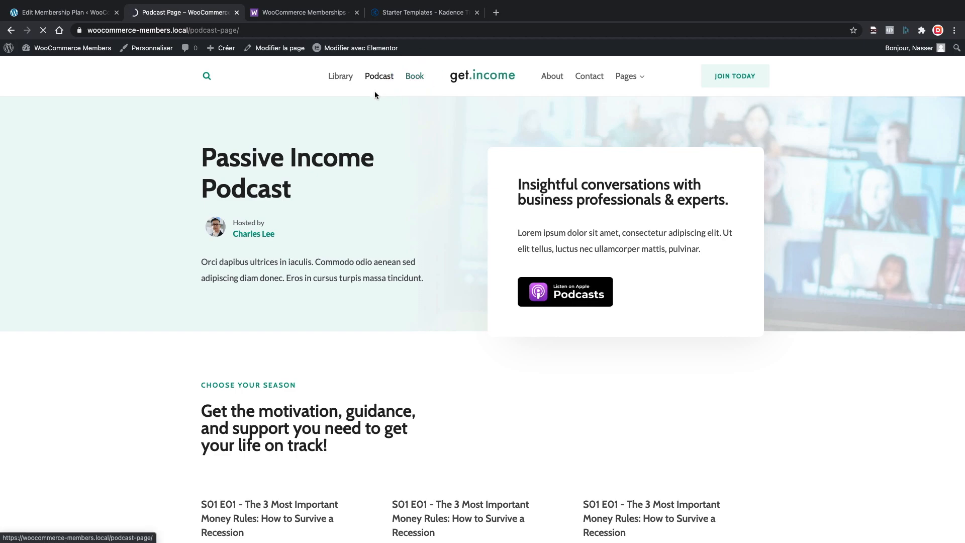
pyautogui.click(88, 15)
pyautogui.moveTo(30, 127)
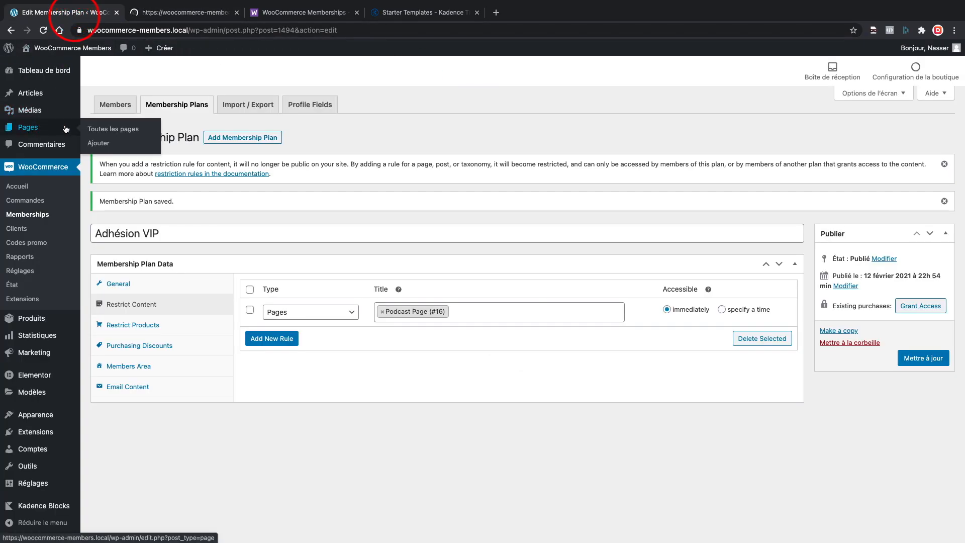
pyautogui.click(186, 14)
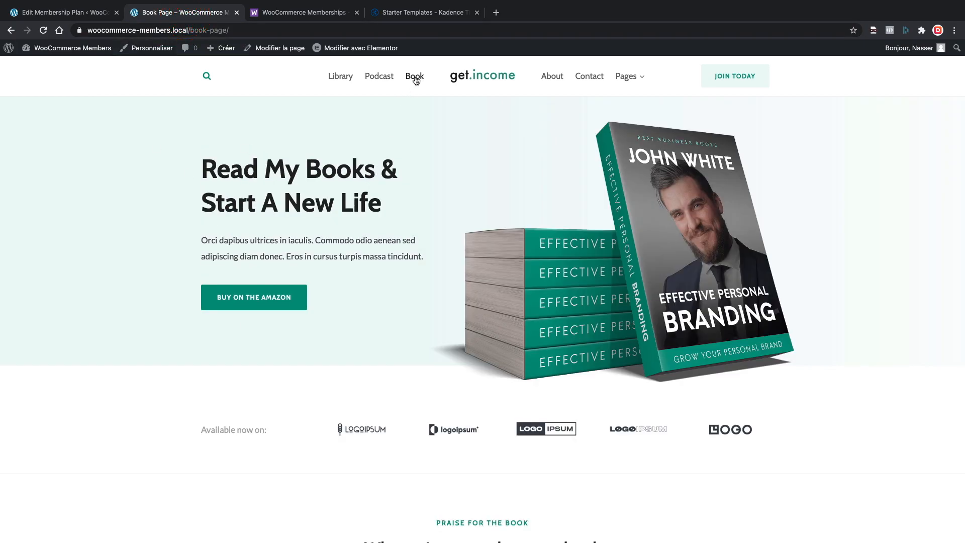
pyautogui.click(274, 50)
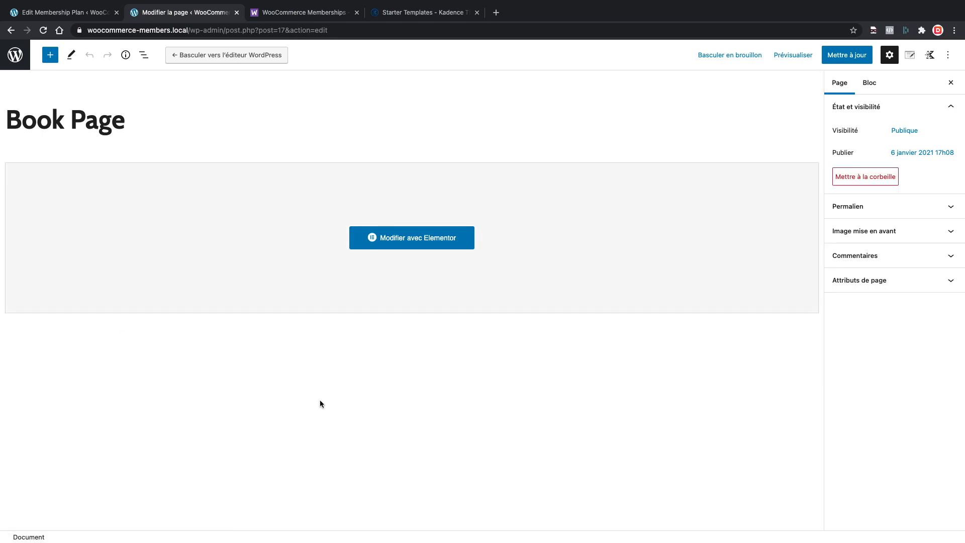
pyautogui.scroll(-5, 321, 404)
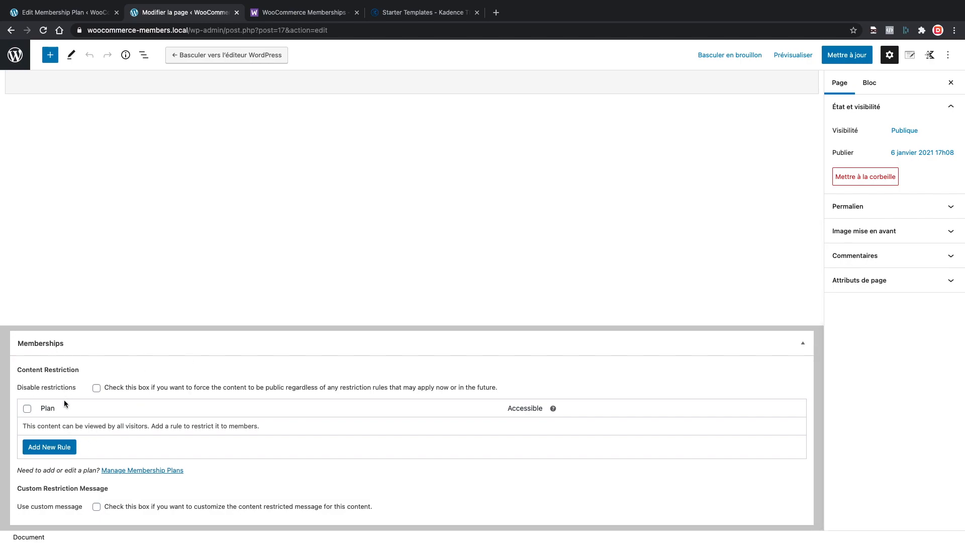
# Add an Adhésion VIP restriction rule to the Book Page, update it, and exit full-screen mode.
pyautogui.click(50, 449)
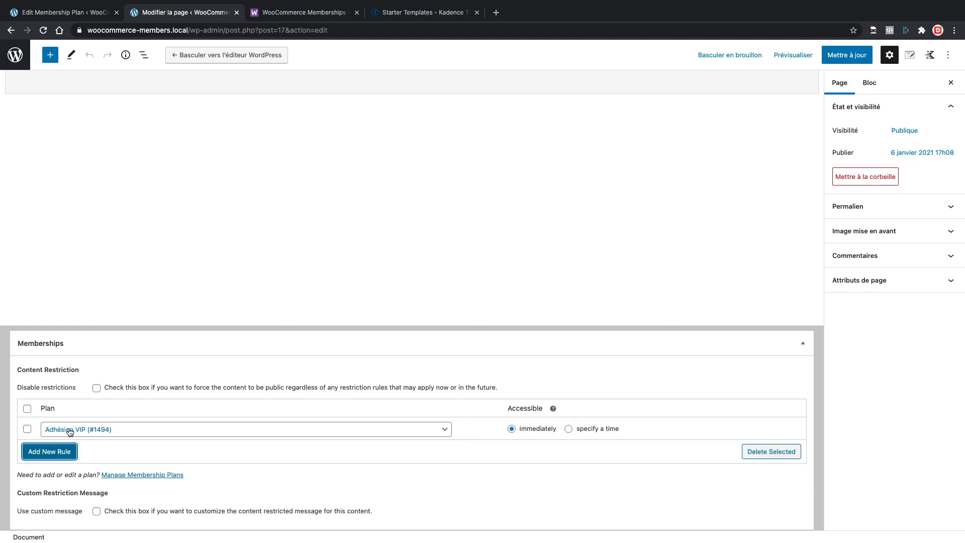
pyautogui.click(28, 428)
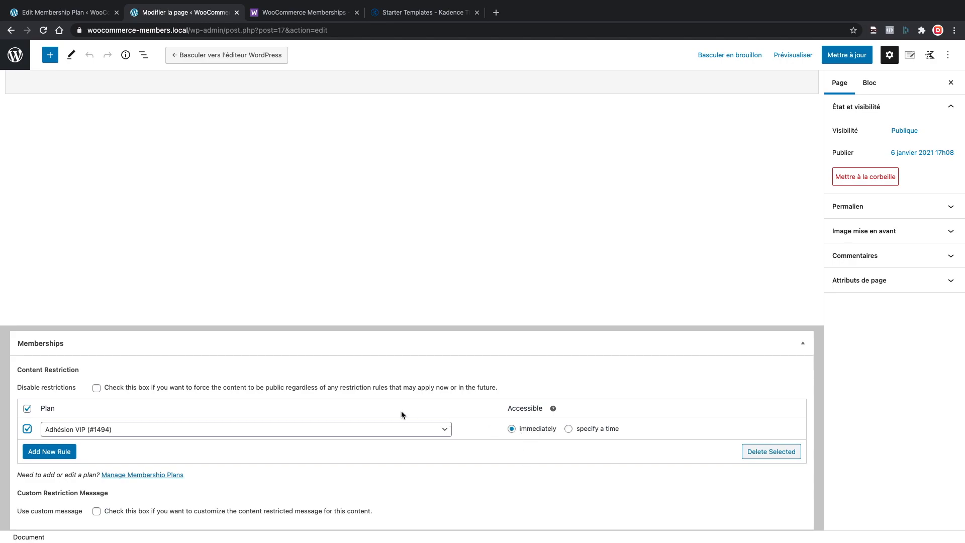
pyautogui.click(846, 55)
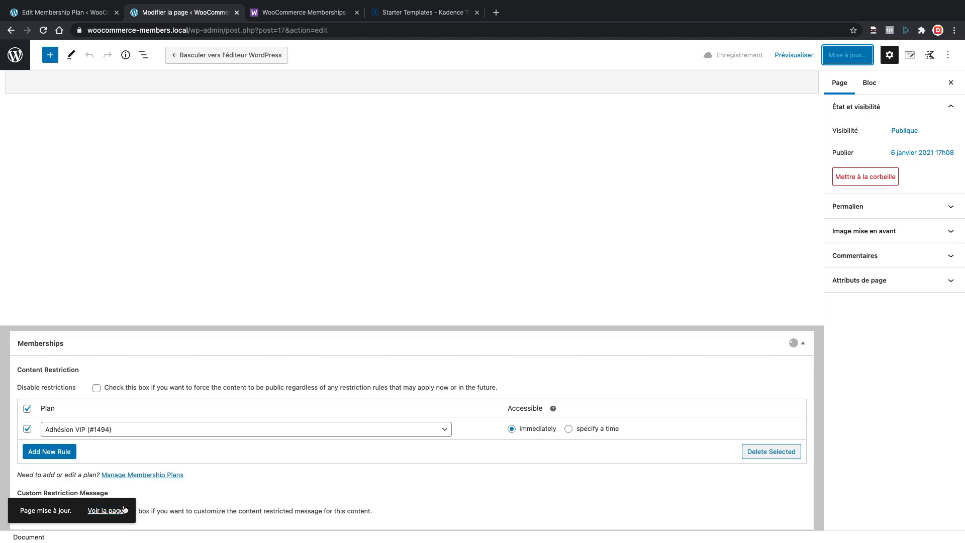
pyautogui.click(948, 55)
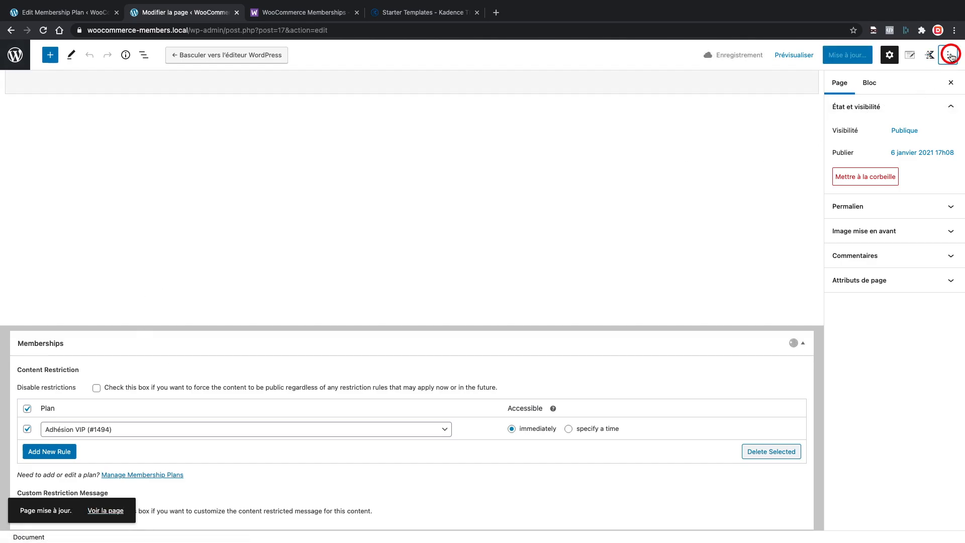
pyautogui.click(855, 172)
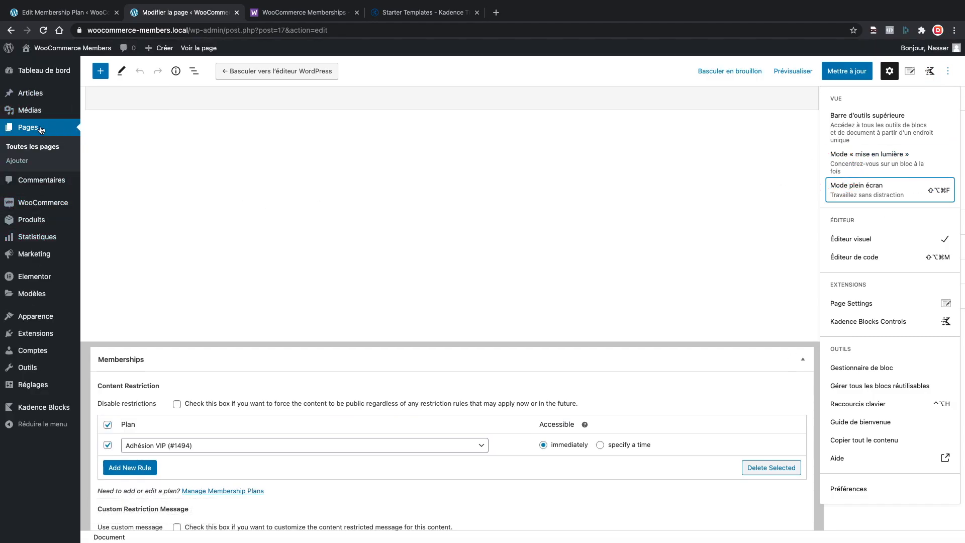
# Visit the Membership Plans list, then open the All Pages list (Toutes les pages).
pyautogui.moveTo(32, 209)
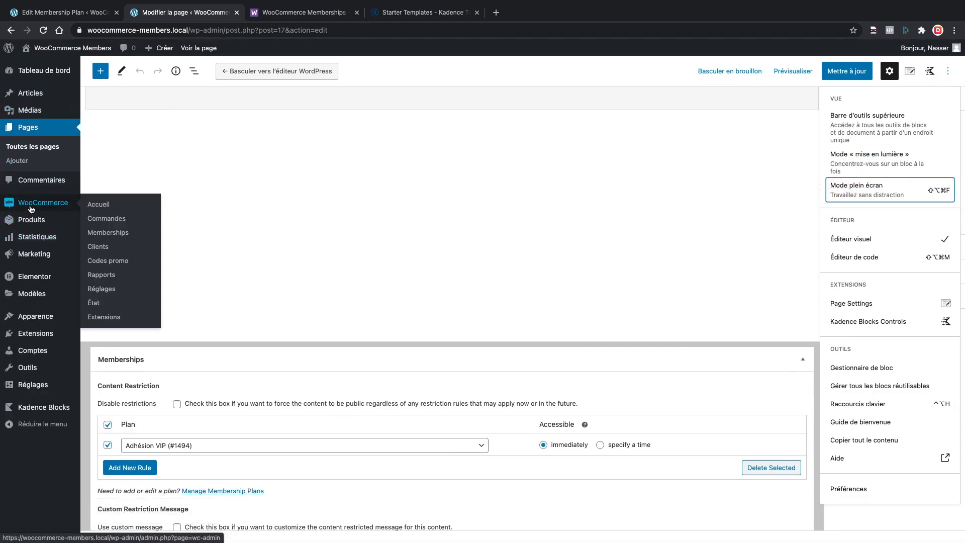
pyautogui.click(108, 232)
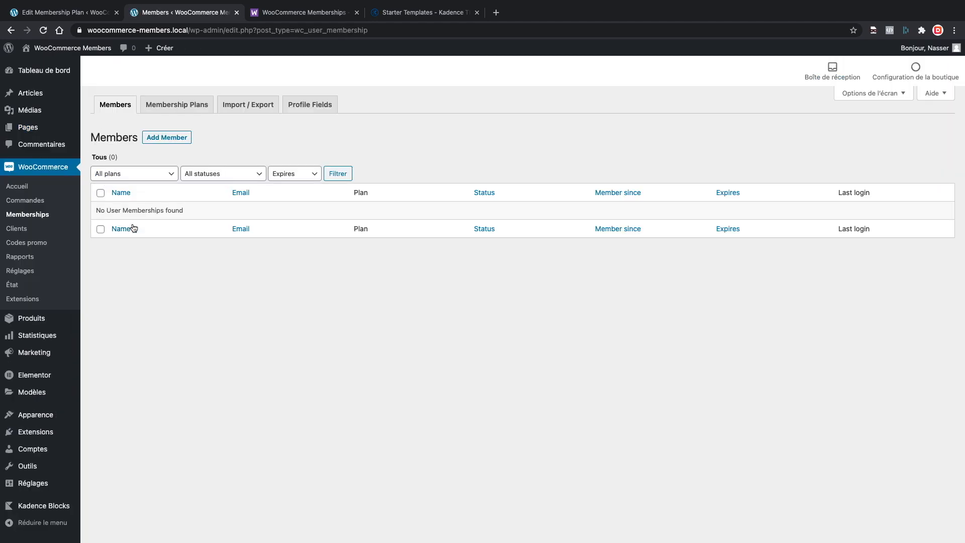
pyautogui.click(200, 108)
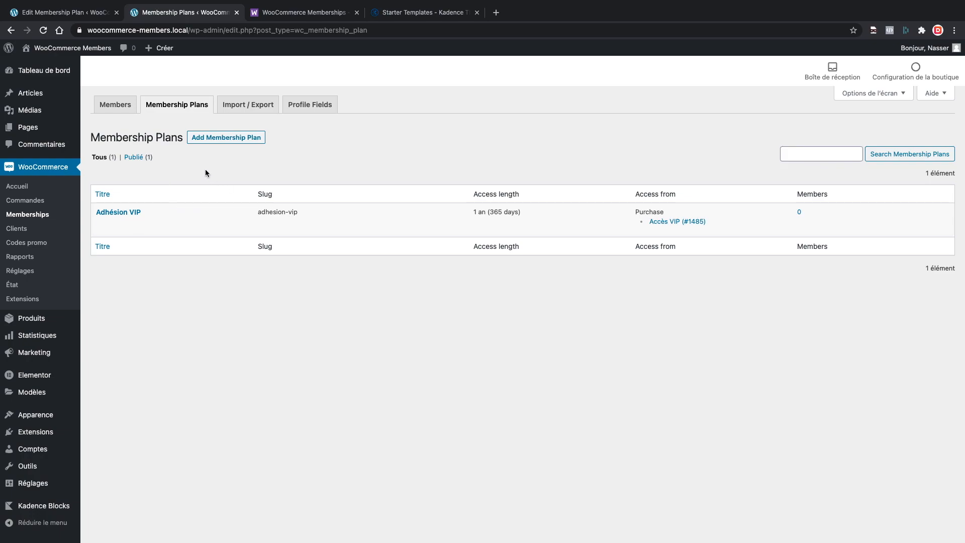
pyautogui.moveTo(51, 127)
pyautogui.click(114, 132)
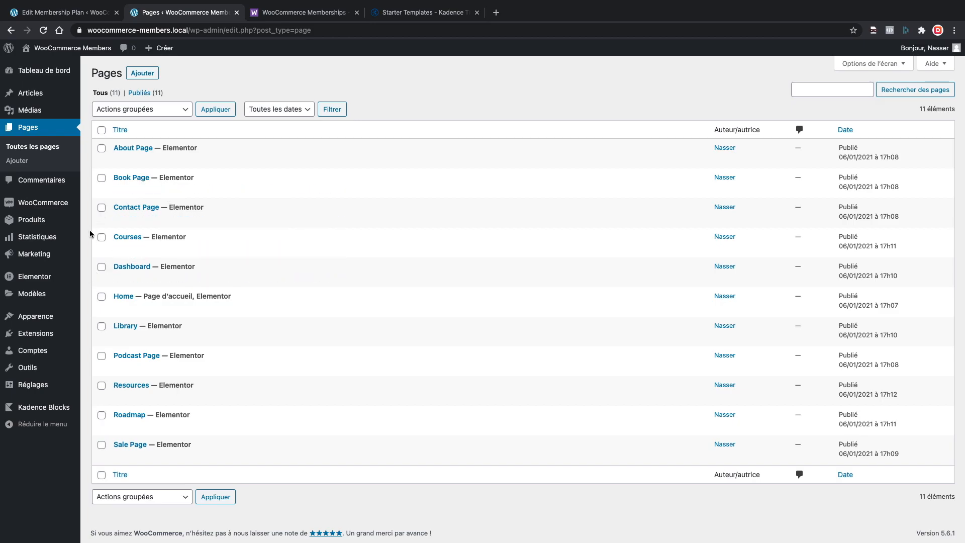
# Create the missing WooCommerce pages Boutique, Panier and Mon compte, then list all pages.
pyautogui.moveTo(76, 200)
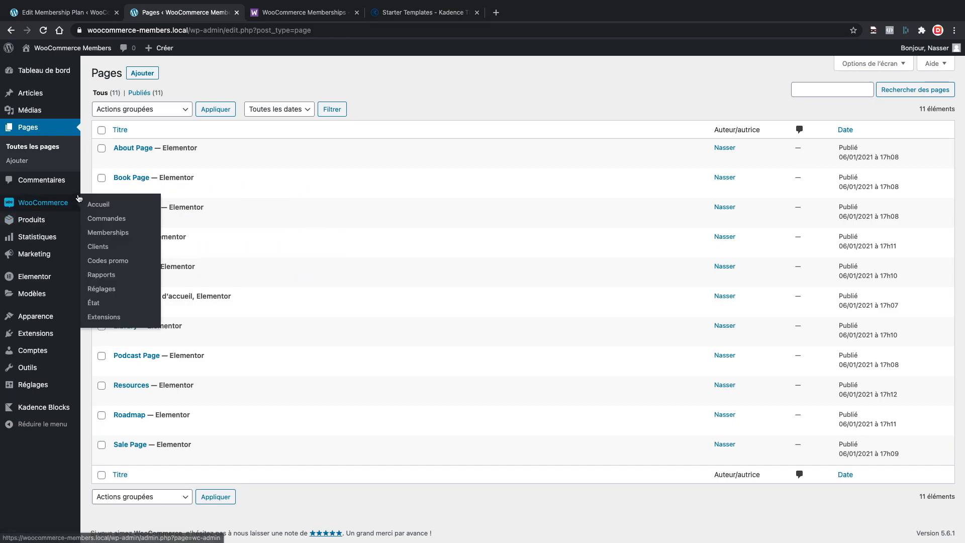
pyautogui.click(95, 303)
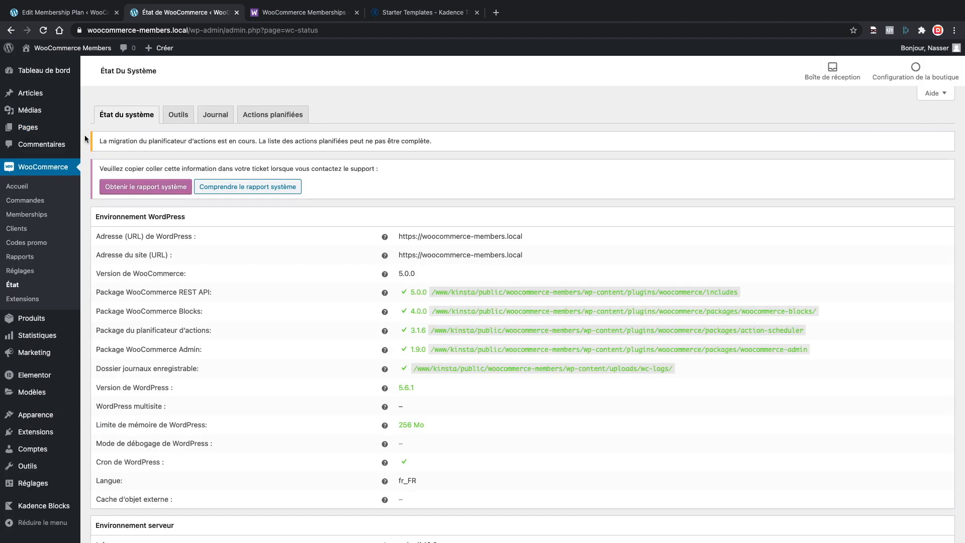
pyautogui.click(172, 117)
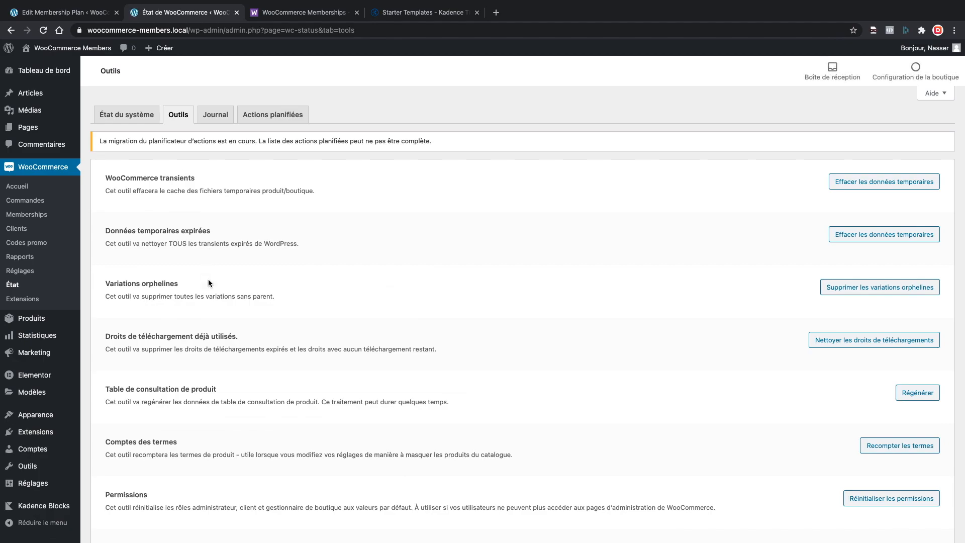
pyautogui.scroll(-1, 207, 287)
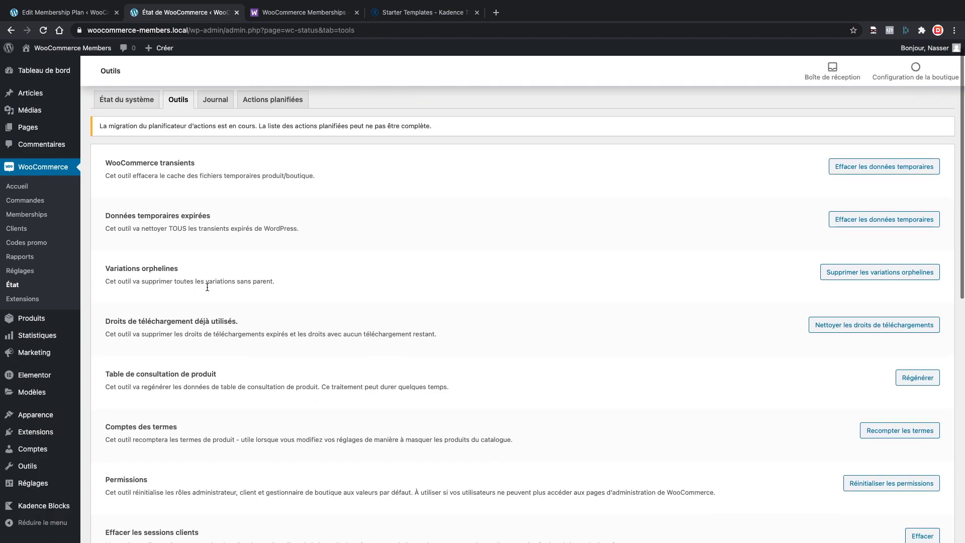
pyautogui.scroll(-5, 181, 289)
pyautogui.scroll(-14, 180, 286)
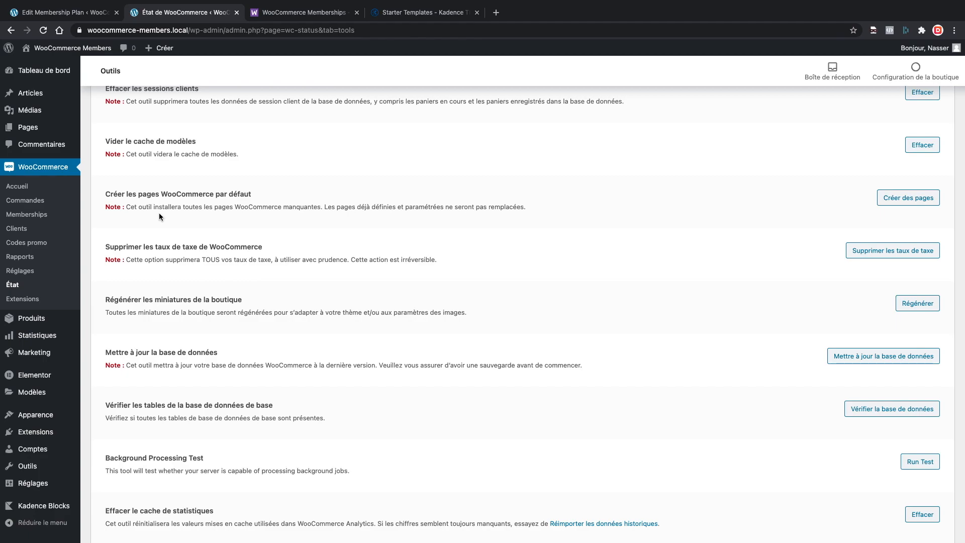
pyautogui.click(908, 199)
pyautogui.click(565, 86)
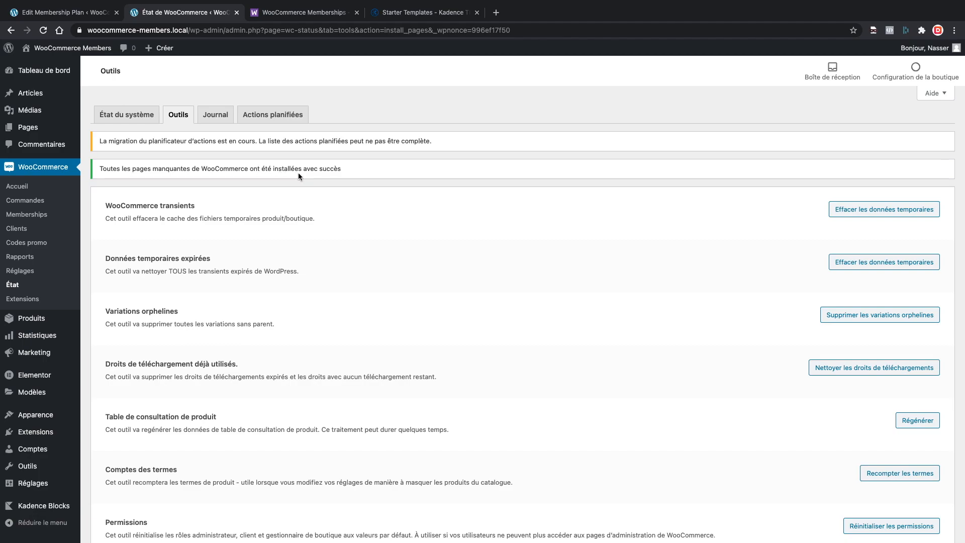
pyautogui.moveTo(51, 126)
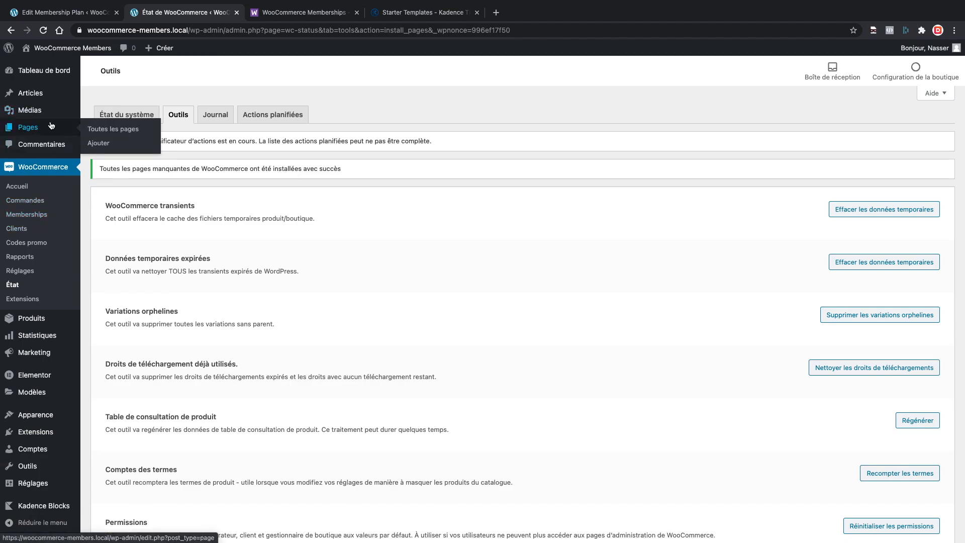
pyautogui.click(93, 112)
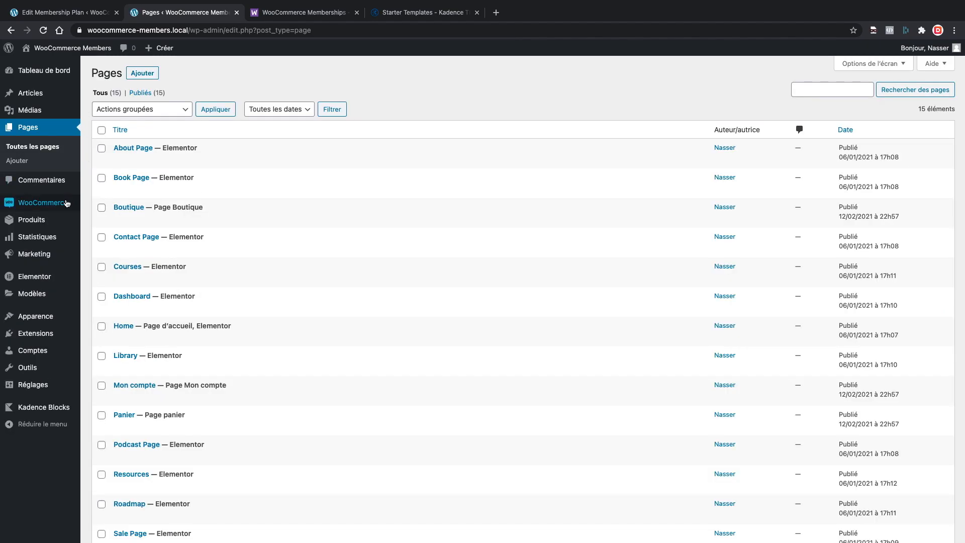
# Open the Adhésion VIP membership plan's Email Content settings.
pyautogui.moveTo(67, 203)
pyautogui.click(99, 237)
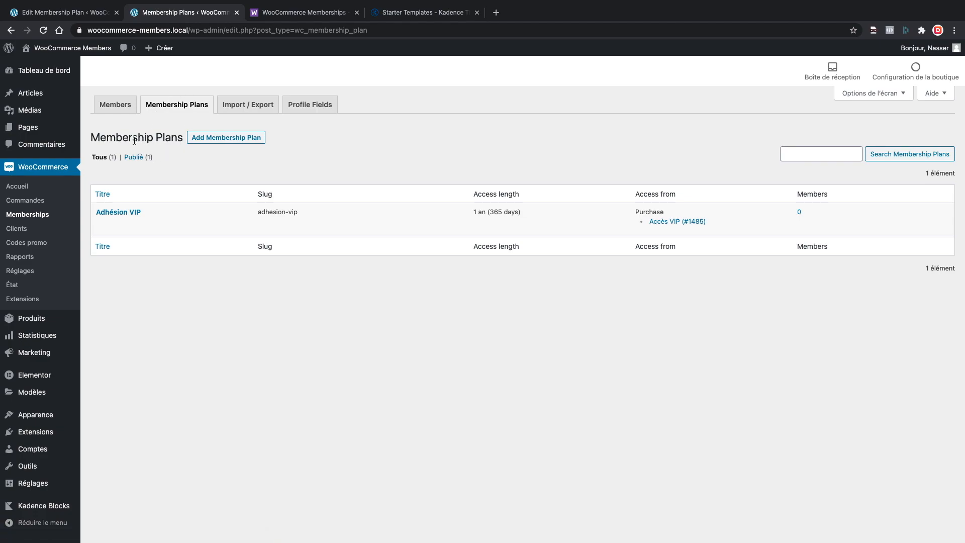
pyautogui.click(109, 225)
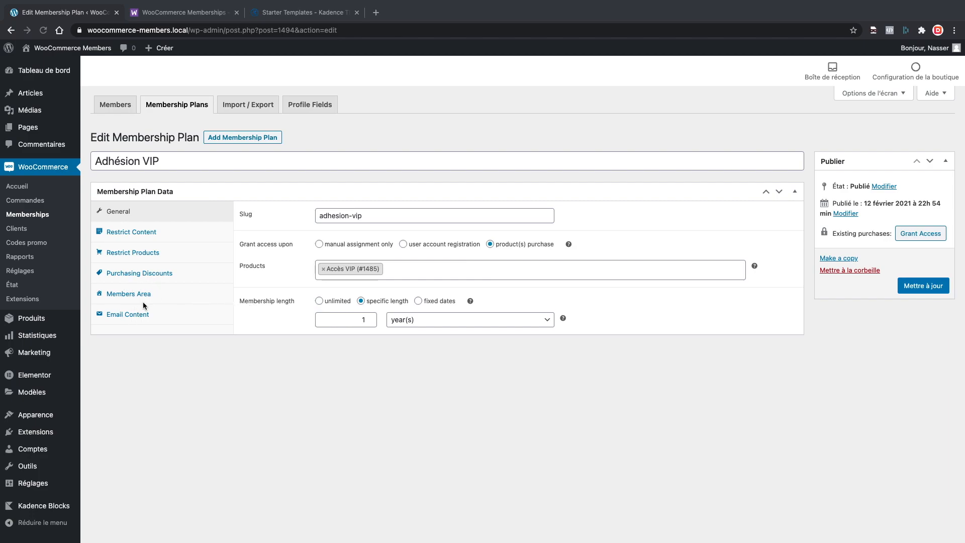
pyautogui.click(127, 310)
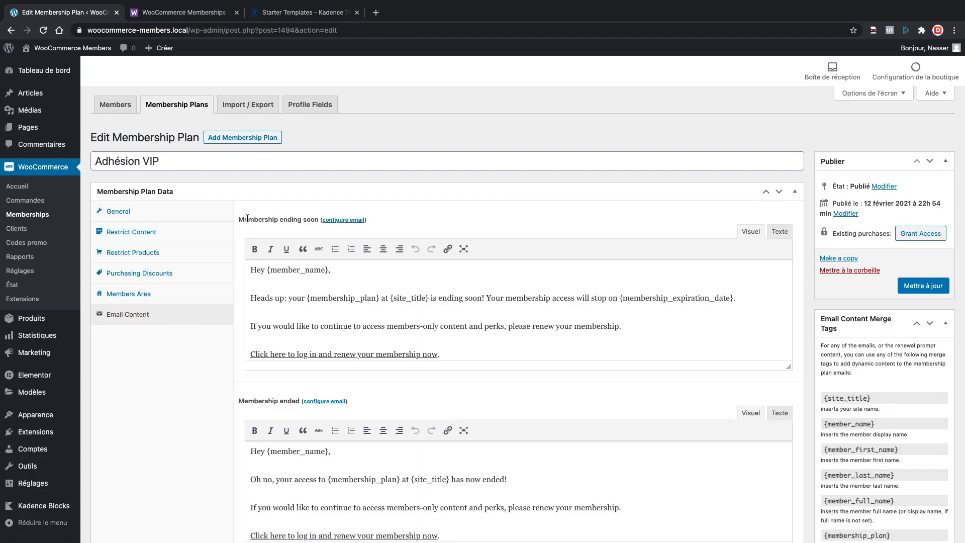
# Review the plan's emails, including the Membership ending soon and renewal reminder labels.
pyautogui.scroll(-1, 247, 217)
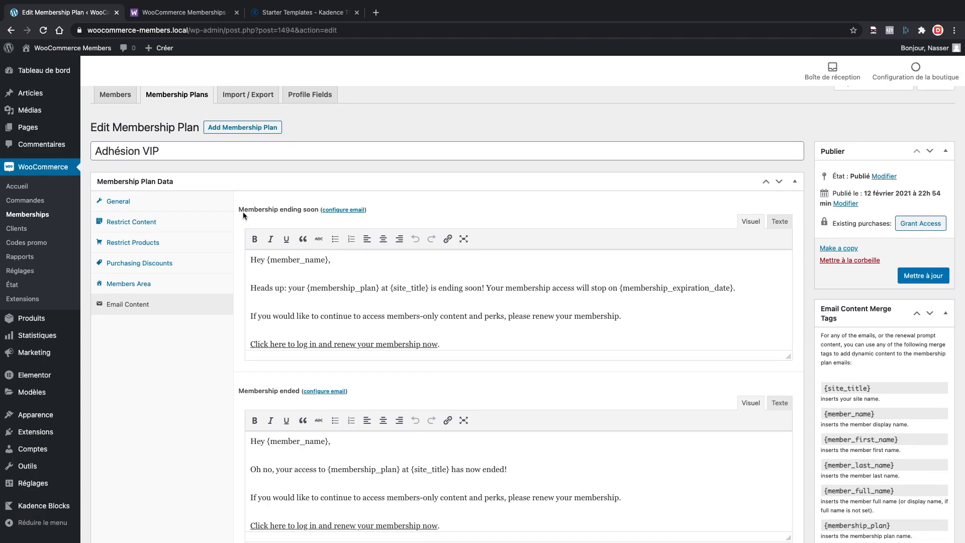
pyautogui.click(240, 210)
pyautogui.moveTo(316, 210); pyautogui.dragTo(244, 209)
pyautogui.scroll(-1, 245, 209)
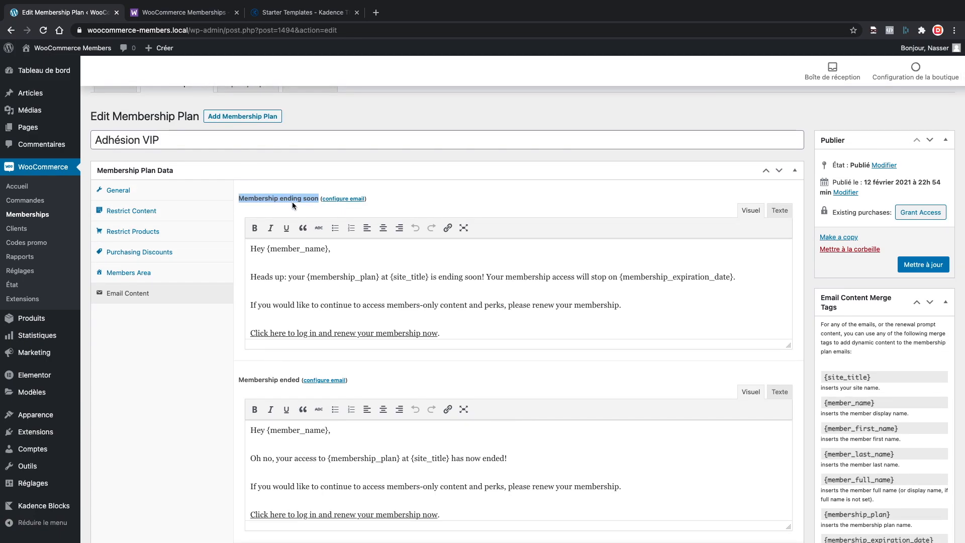
pyautogui.scroll(-3, 249, 219)
pyautogui.moveTo(299, 245); pyautogui.dragTo(266, 244)
pyautogui.scroll(-3, 262, 259)
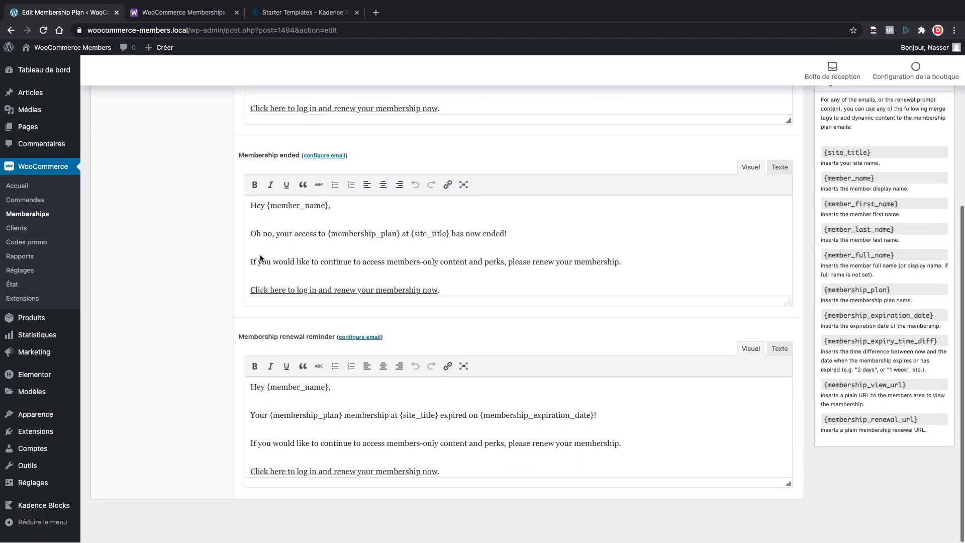
pyautogui.moveTo(242, 337); pyautogui.dragTo(333, 337)
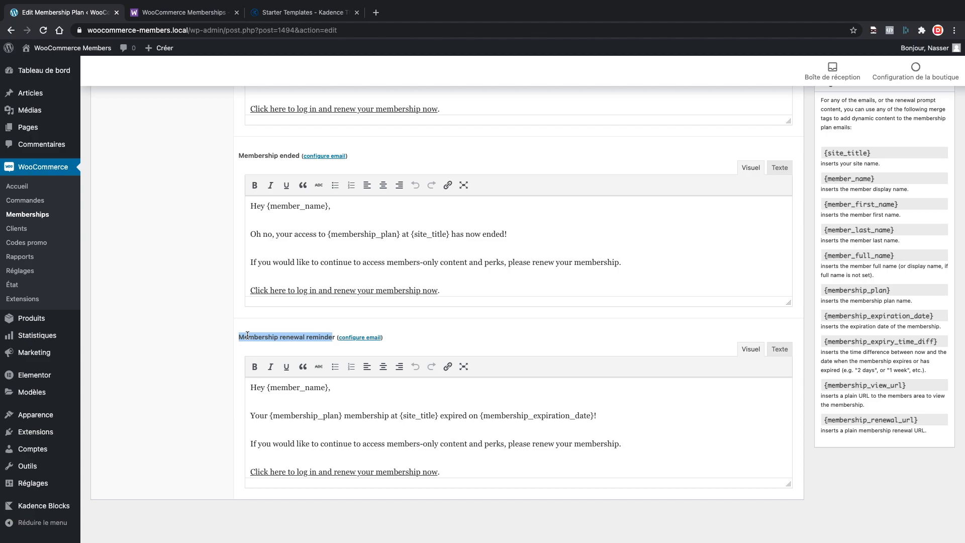
pyautogui.scroll(2, 243, 321)
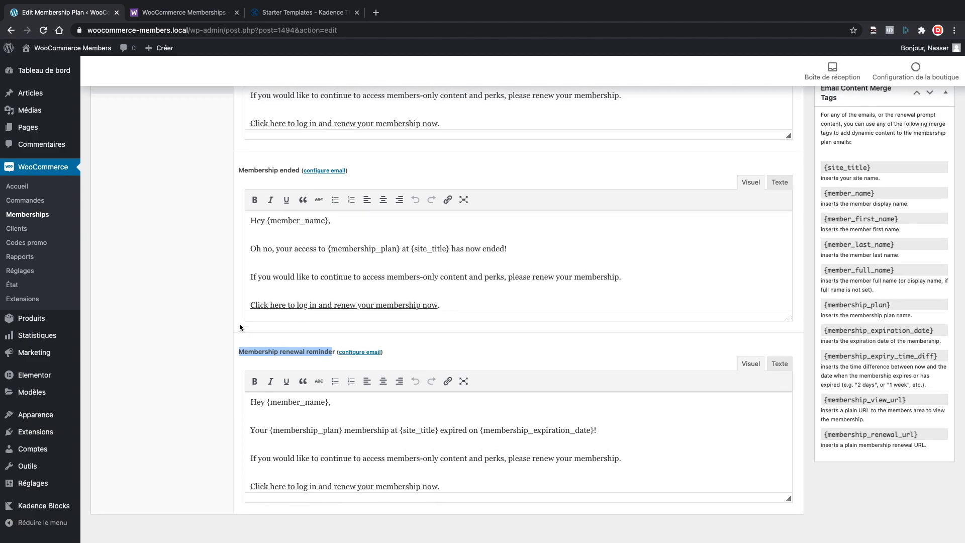
pyautogui.scroll(5, 242, 312)
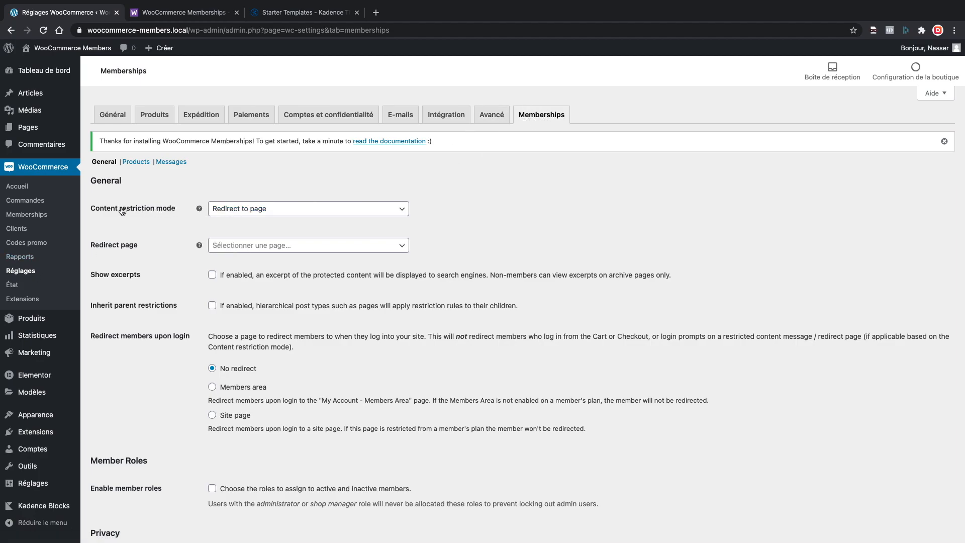
# Keep Redirect to page restriction mode and copy the [wcm_content_restricted] shortcode from the help.
pyautogui.click(236, 212)
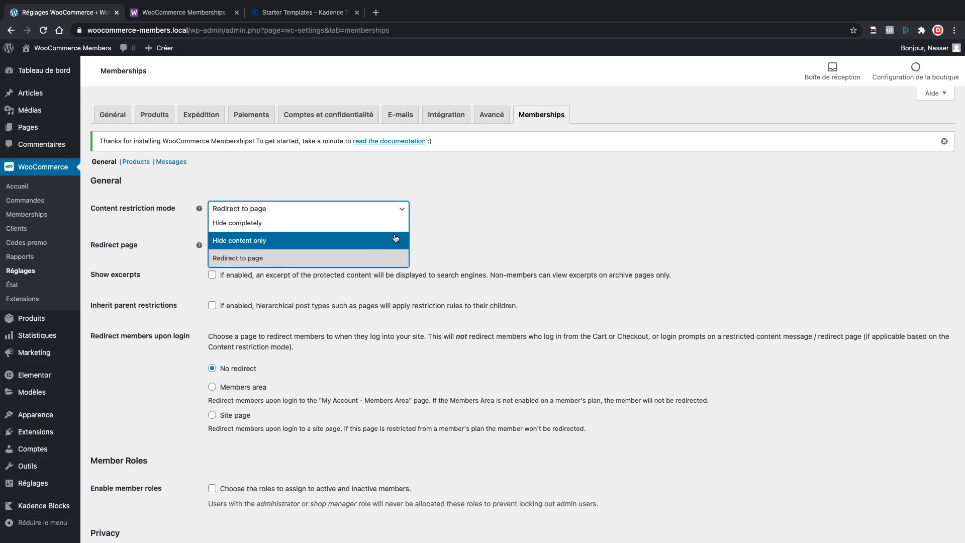
pyautogui.click(443, 249)
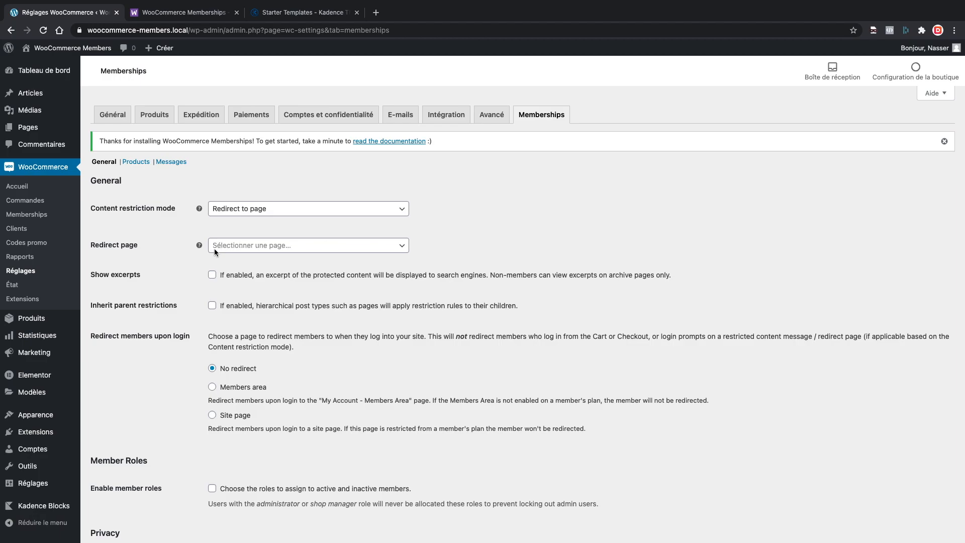
pyautogui.moveTo(199, 245)
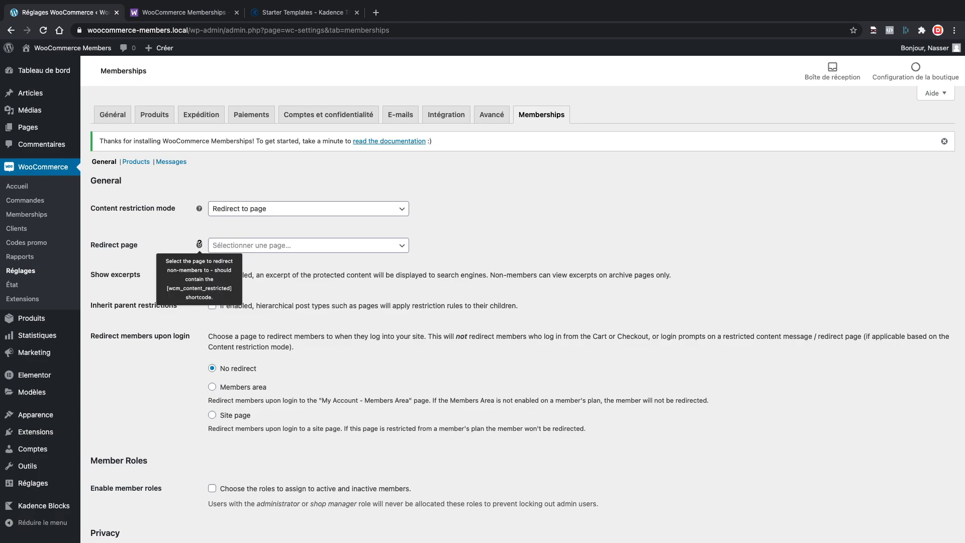
pyautogui.click(167, 288)
pyautogui.moveTo(167, 288); pyautogui.dragTo(232, 289)
pyautogui.press('super+c')
# Open a new page editor in a separate browser tab.
pyautogui.click(165, 237)
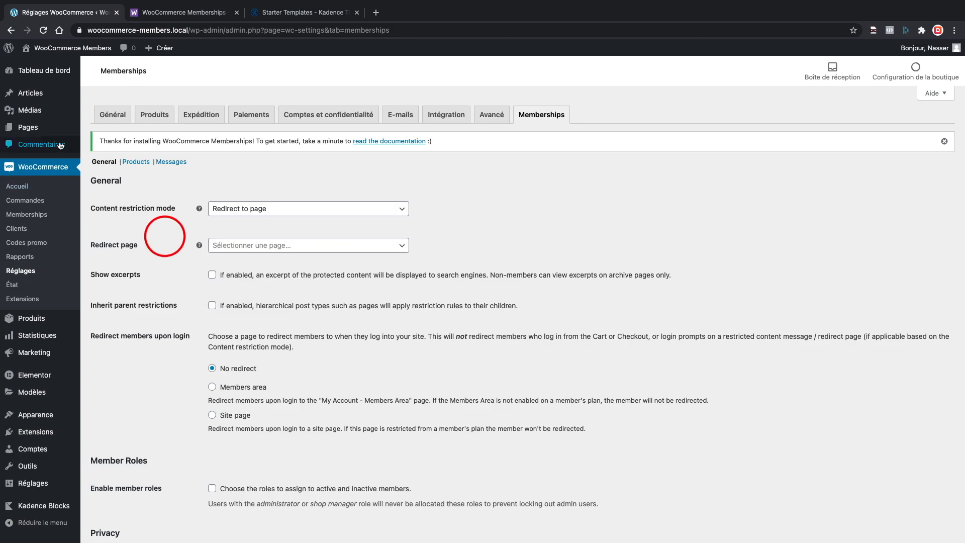
pyautogui.moveTo(30, 128)
pyautogui.middleClick(98, 144)
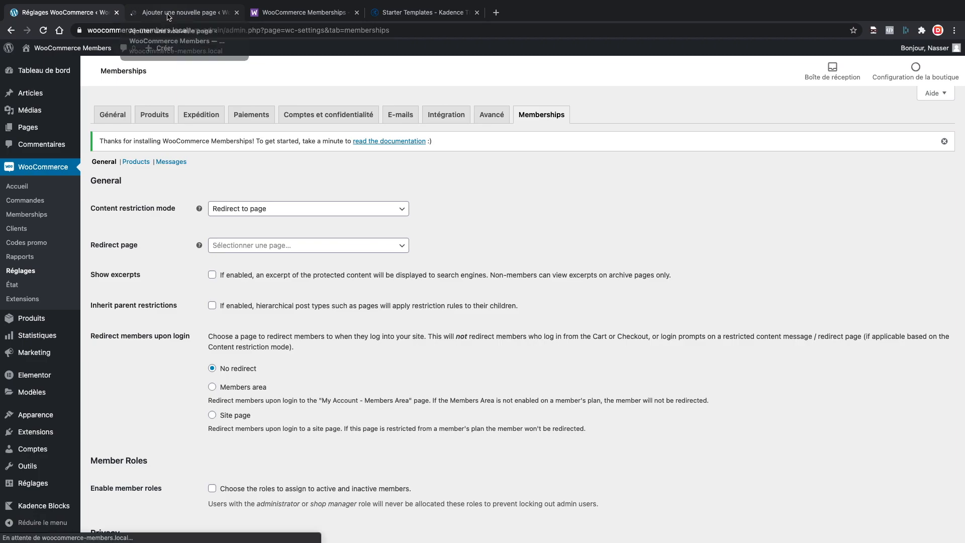
# Title the new page 'Accès réservé aux VIP'.
pyautogui.click(170, 16)
pyautogui.write('Acè')
pyautogui.press('BackSpace')
pyautogui.write('cès i')
pyautogui.write('nter')
pyautogui.press('BackSpace')
pyautogui.press('BackSpace')
pyautogui.press('BackSpace')
pyautogui.press('BackSpace')
pyautogui.press('BackSpace')
pyautogui.write('réservé ')
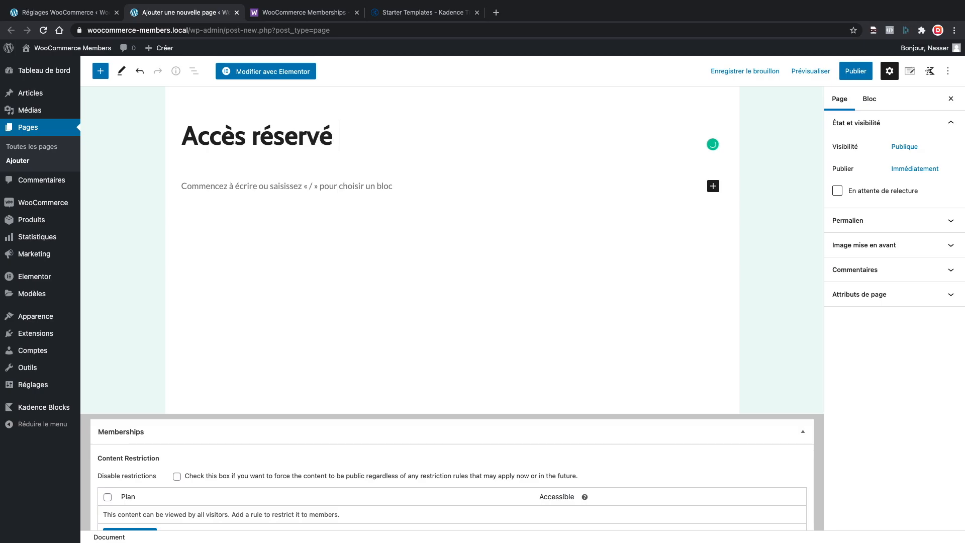
pyautogui.write('aux VIP')
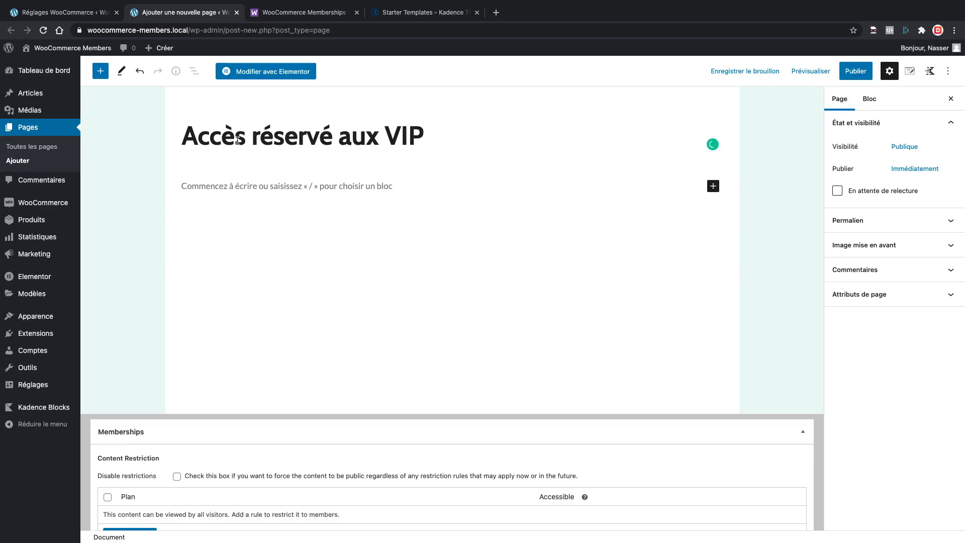
# Add a shortcode block containing the pasted [wcm_content_restricted] shortcode.
pyautogui.click(219, 189)
pyautogui.write('/code')
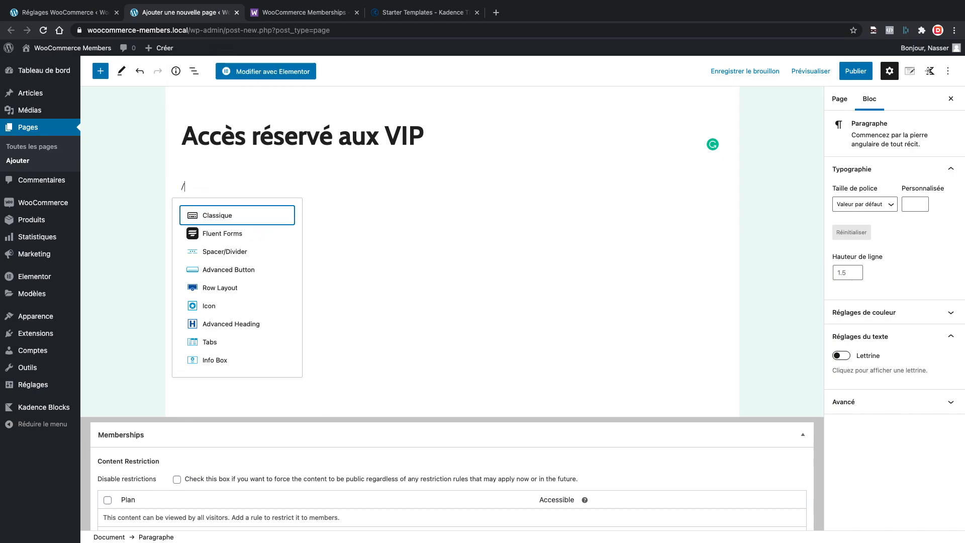
pyautogui.write('code')
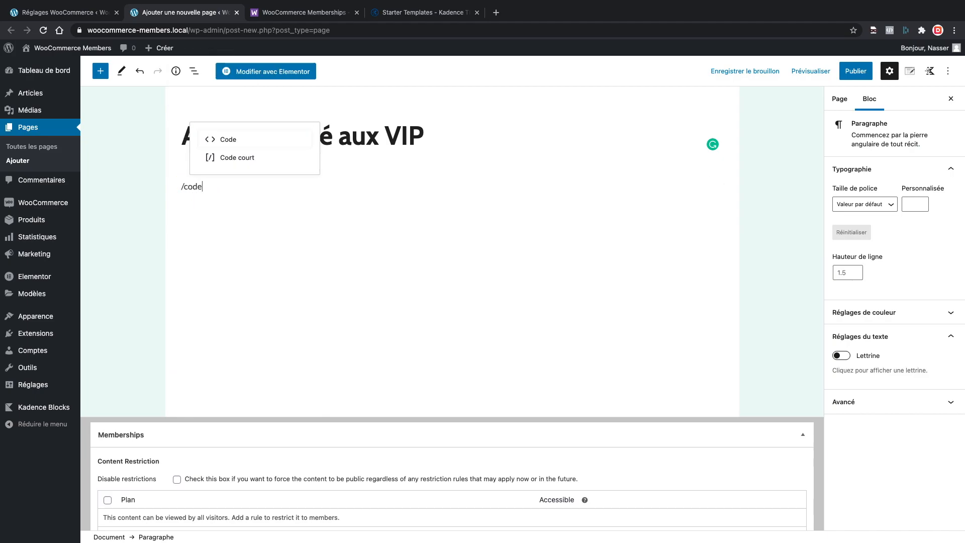
pyautogui.click(233, 164)
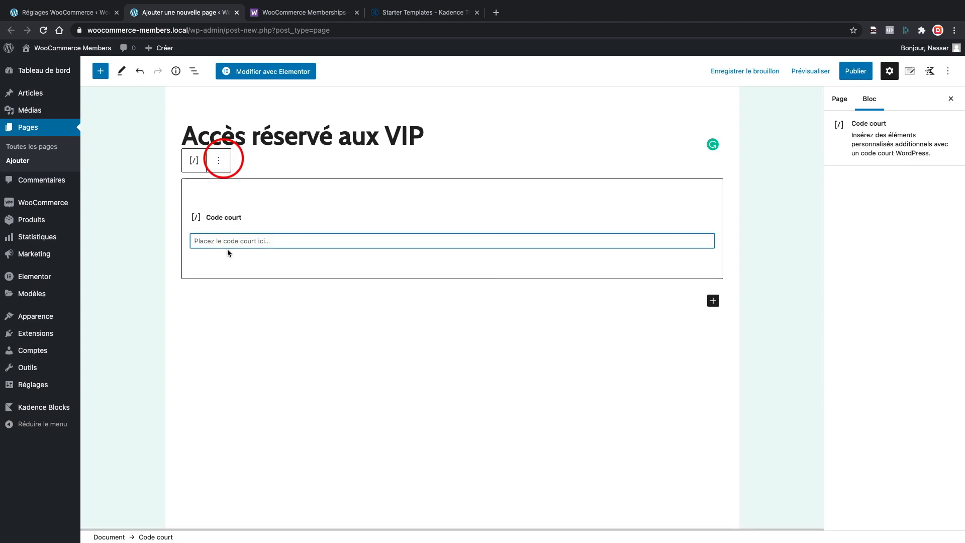
pyautogui.press('super+v')
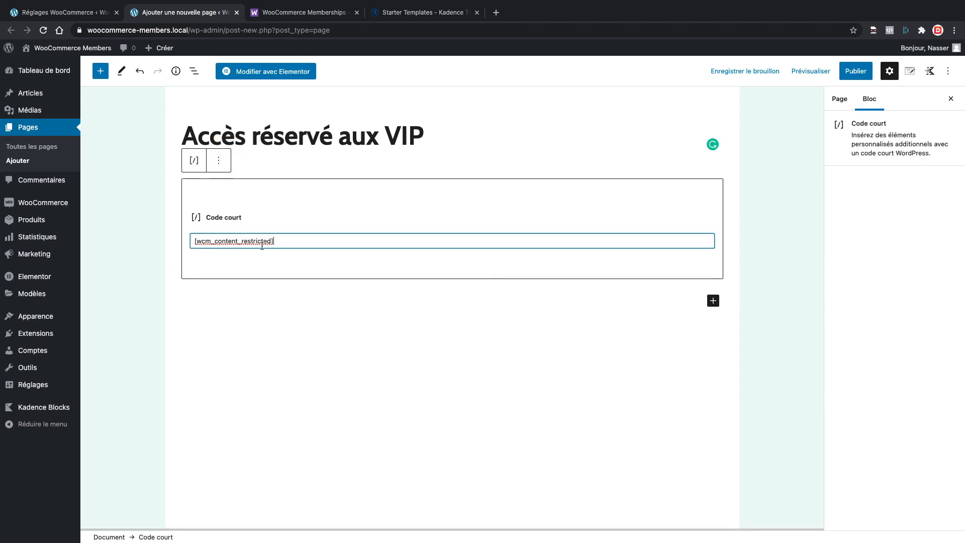
# Publish the page and reload the Memberships settings in the other tab.
pyautogui.click(860, 73)
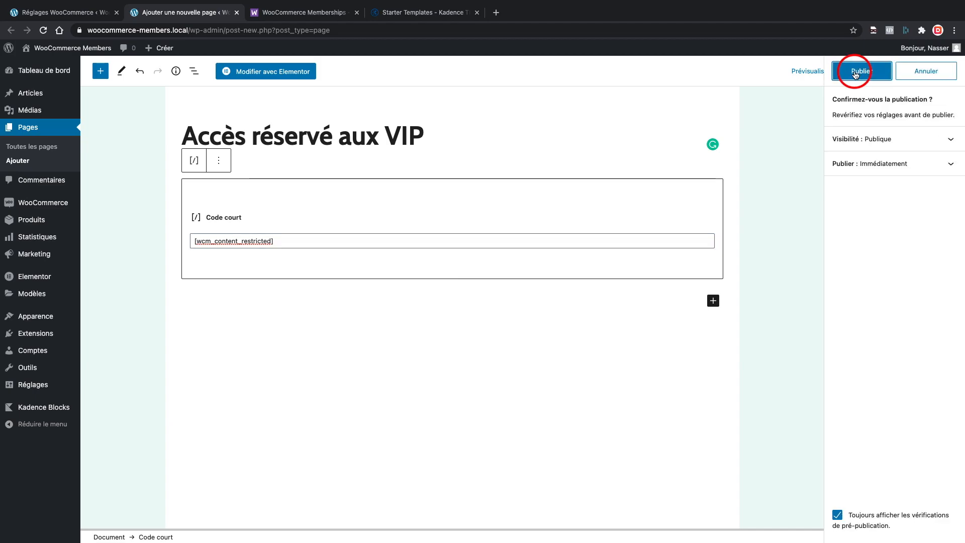
pyautogui.click(861, 74)
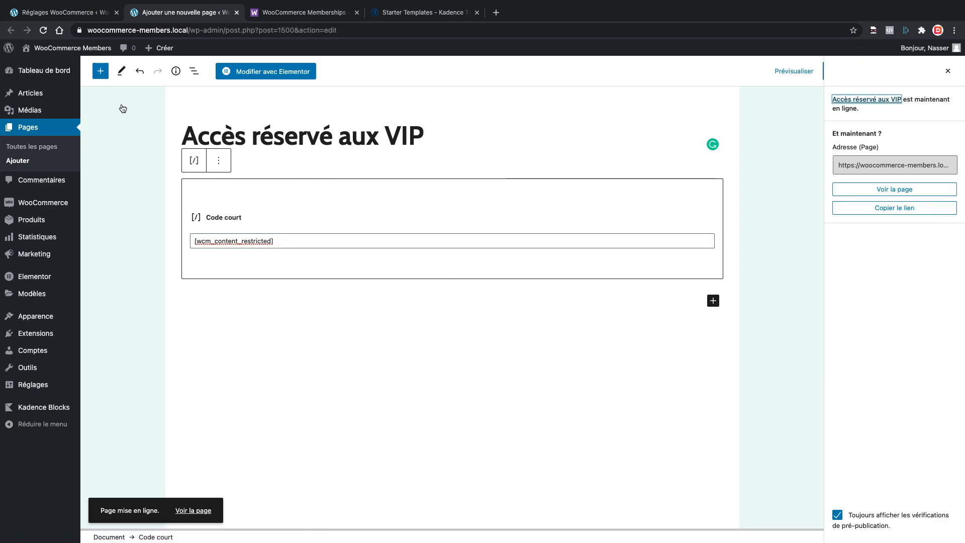
pyautogui.click(80, 15)
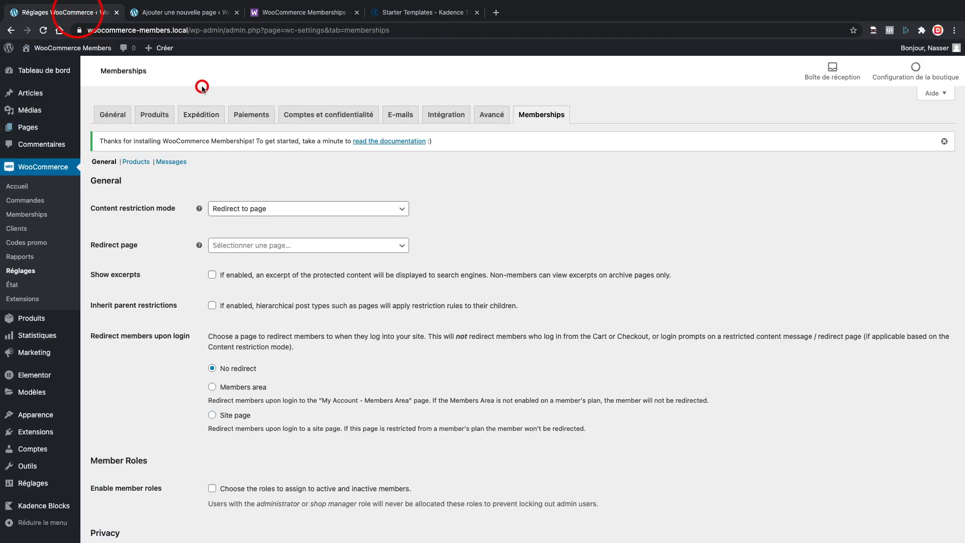
pyautogui.click(43, 30)
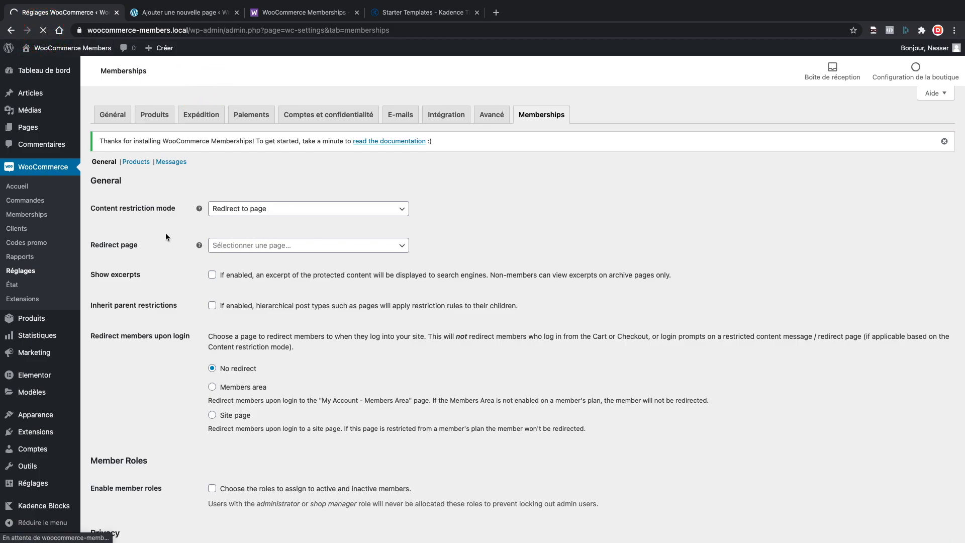
# Set the redirect page to Accès réservé aux VIP, found by searching 'Accès'.
pyautogui.click(244, 246)
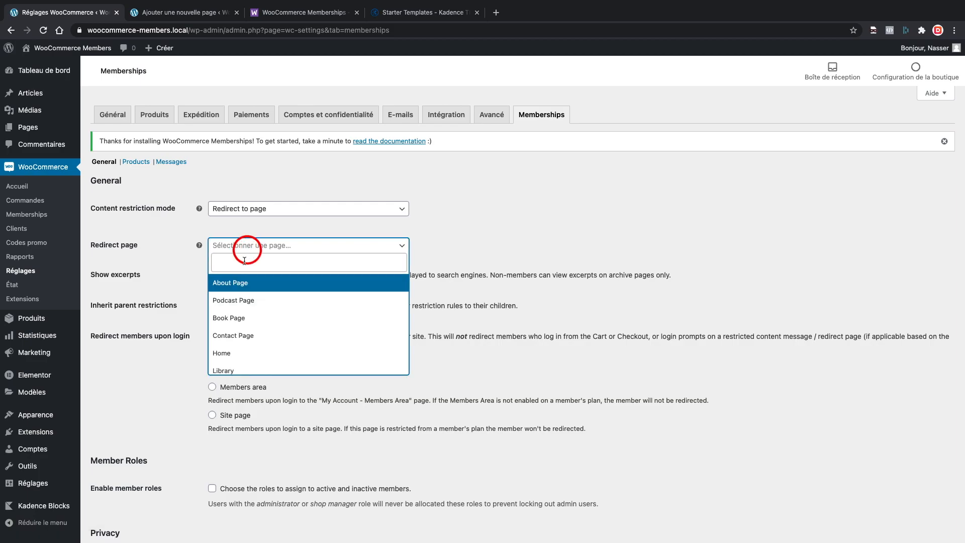
pyautogui.write('Accès')
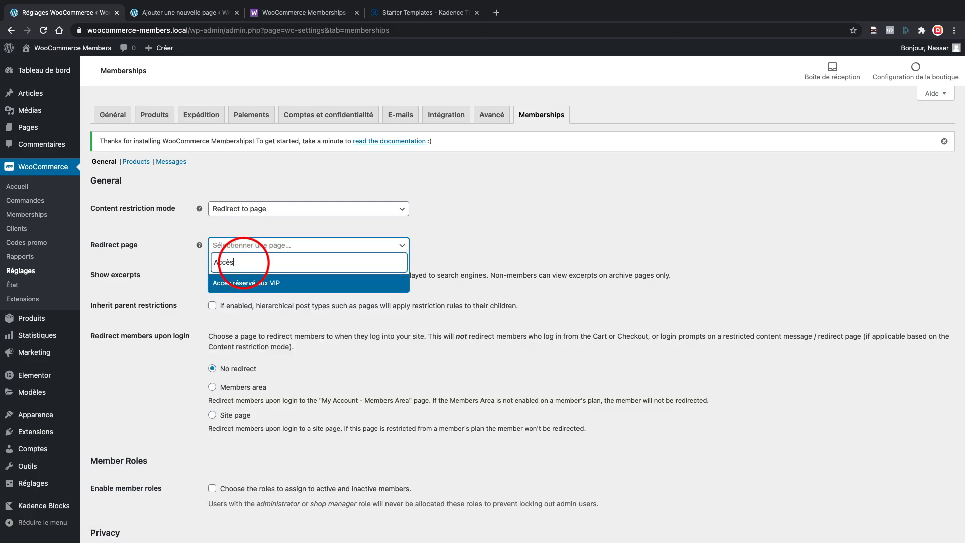
pyautogui.click(247, 282)
pyautogui.click(94, 276)
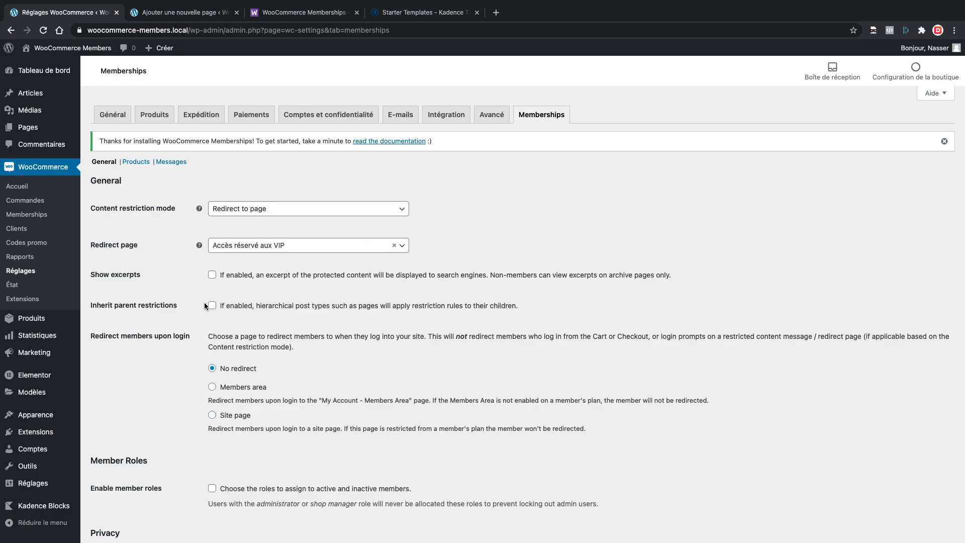
pyautogui.moveTo(88, 336); pyautogui.dragTo(187, 340)
# Redirect members on login to Site page, choosing Podcast Page found by searching 'pod'.
pyautogui.click(190, 344)
pyautogui.scroll(-3, 163, 361)
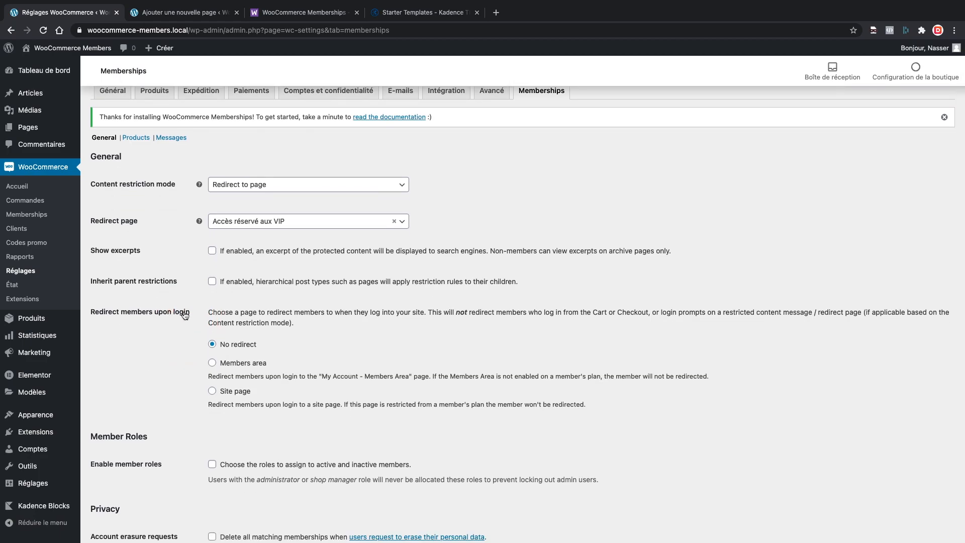
pyautogui.scroll(-2, 184, 315)
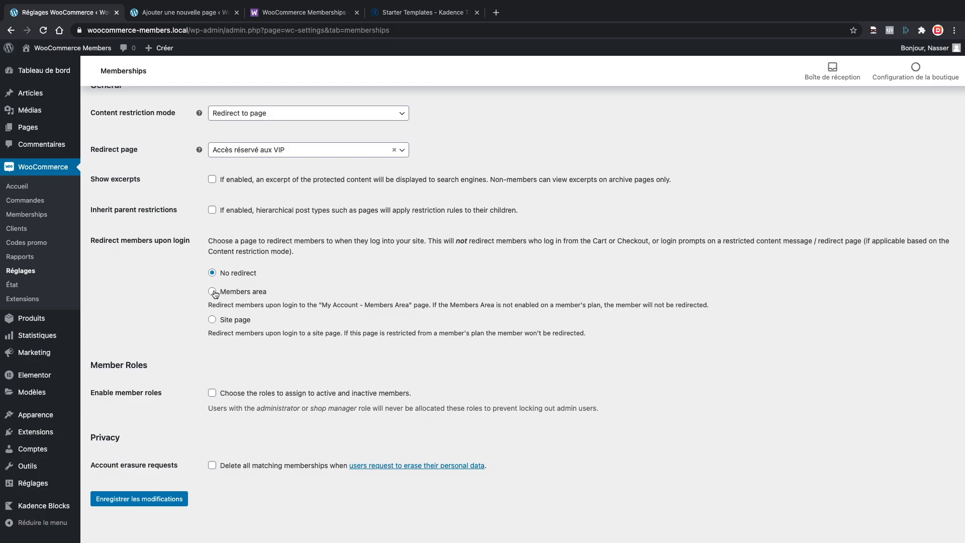
pyautogui.click(213, 320)
pyautogui.click(245, 366)
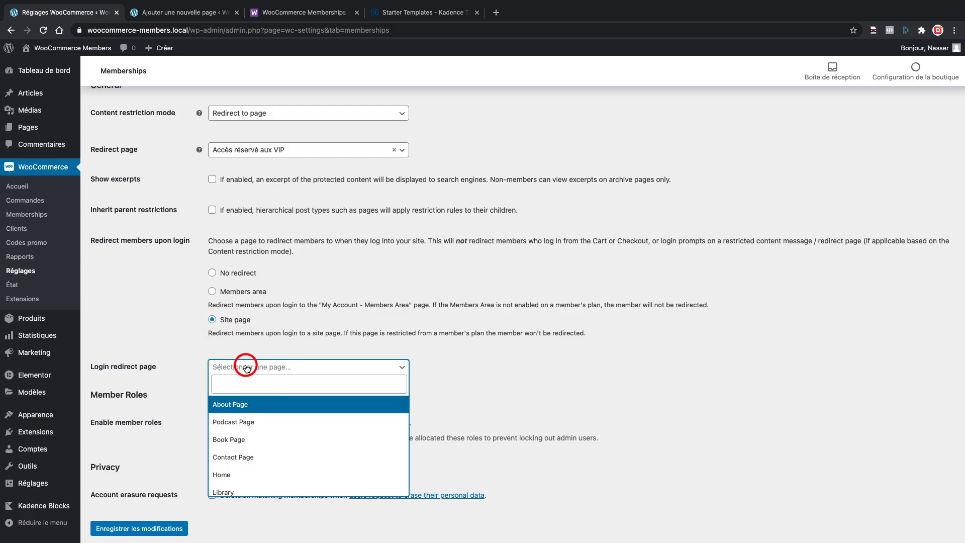
pyautogui.write('pod')
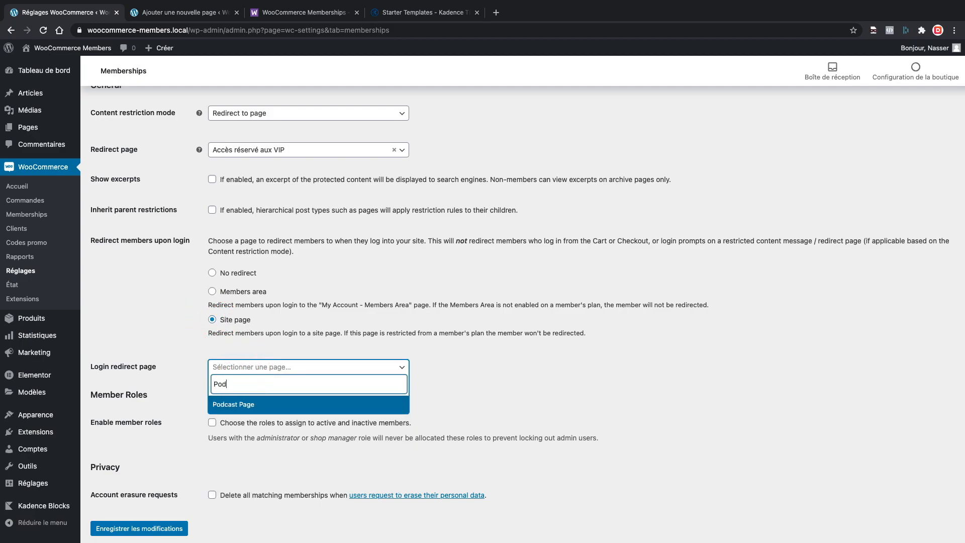
pyautogui.click(239, 404)
pyautogui.scroll(-1, 191, 371)
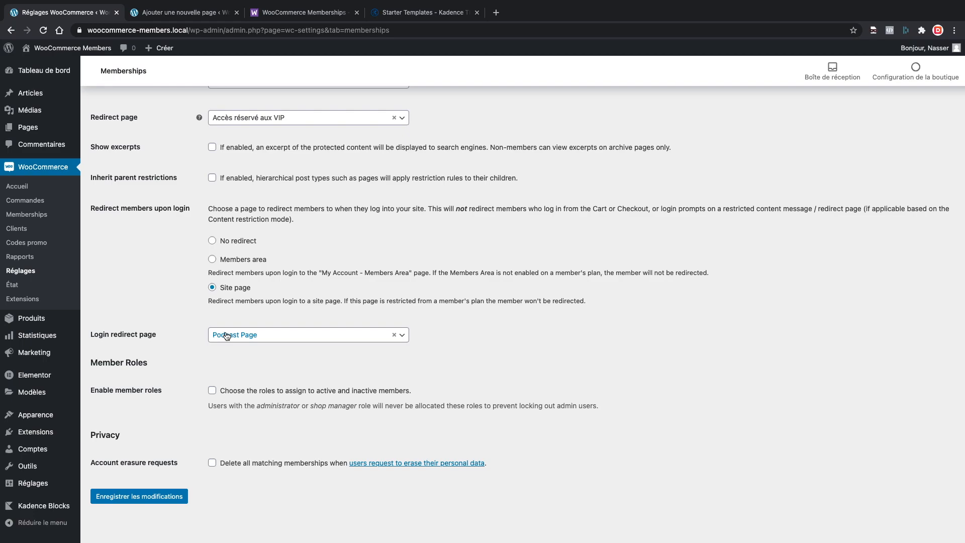
pyautogui.scroll(-1, 226, 336)
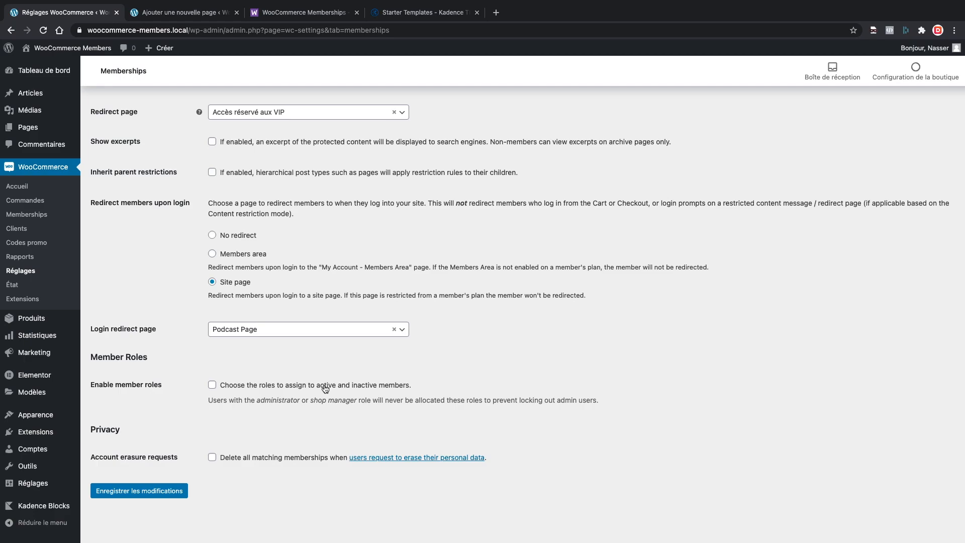
# Enable member roles with Client as default and inactive role, and save the settings.
pyautogui.click(212, 384)
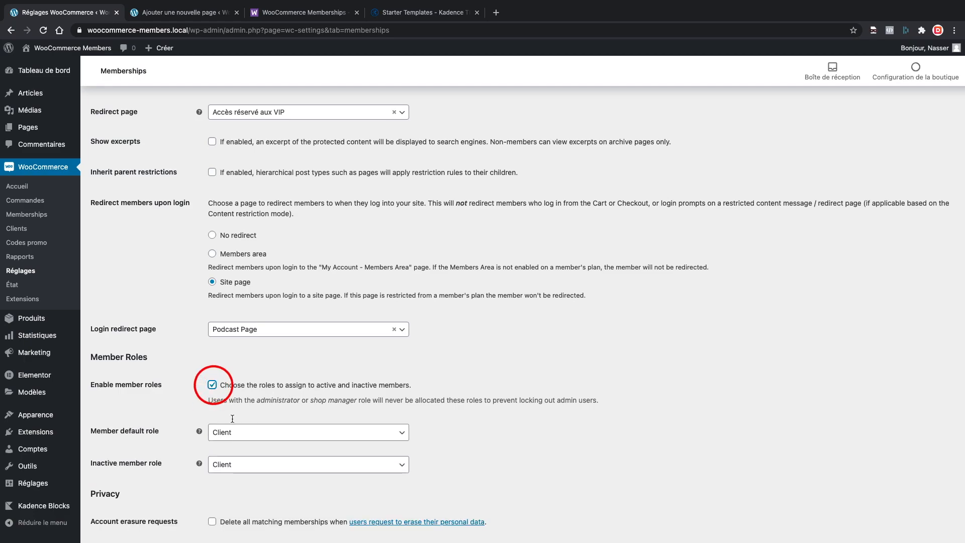
pyautogui.scroll(-3, 149, 395)
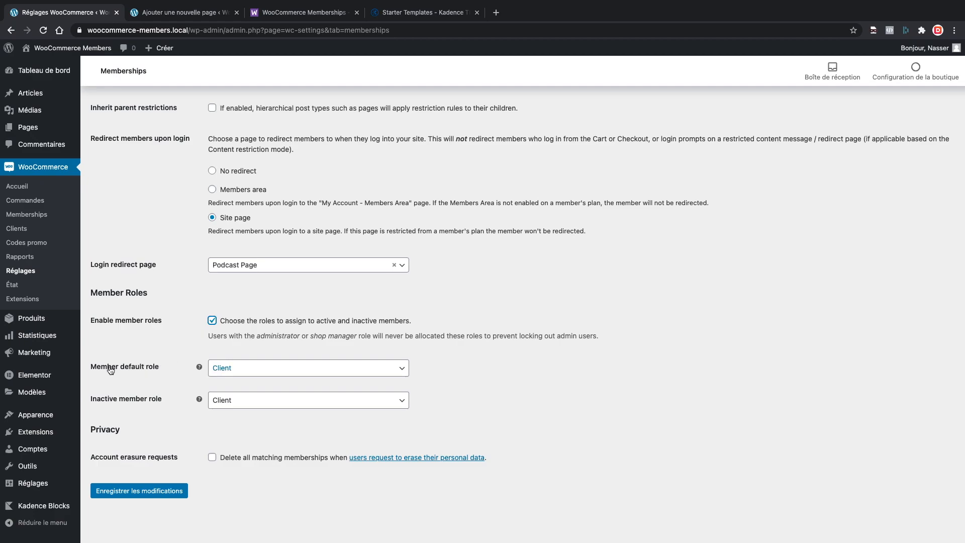
pyautogui.click(267, 367)
pyautogui.click(266, 370)
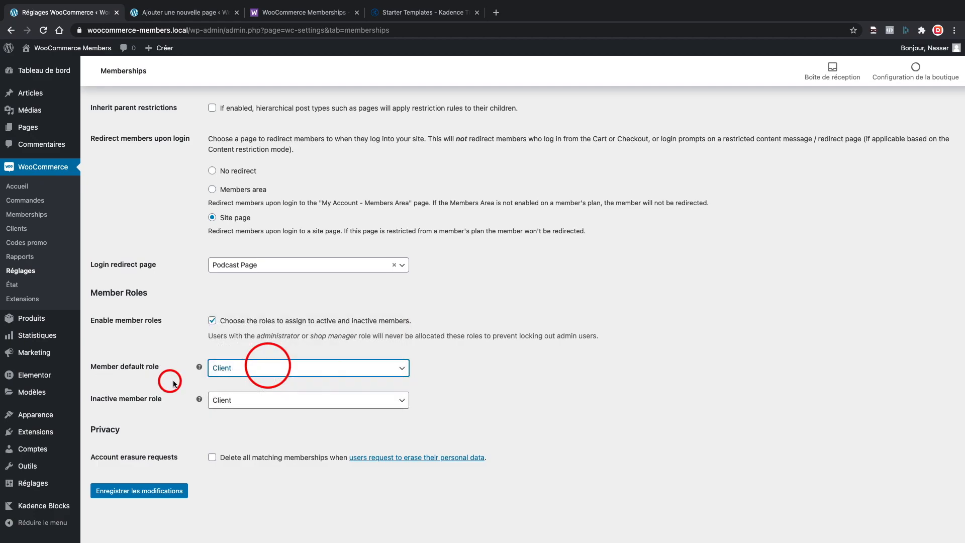
pyautogui.click(251, 405)
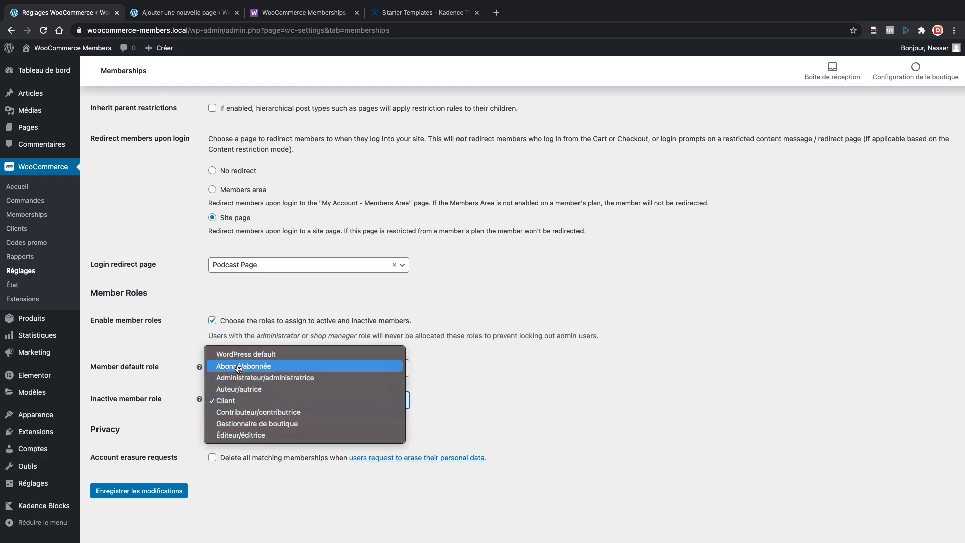
pyautogui.click(535, 373)
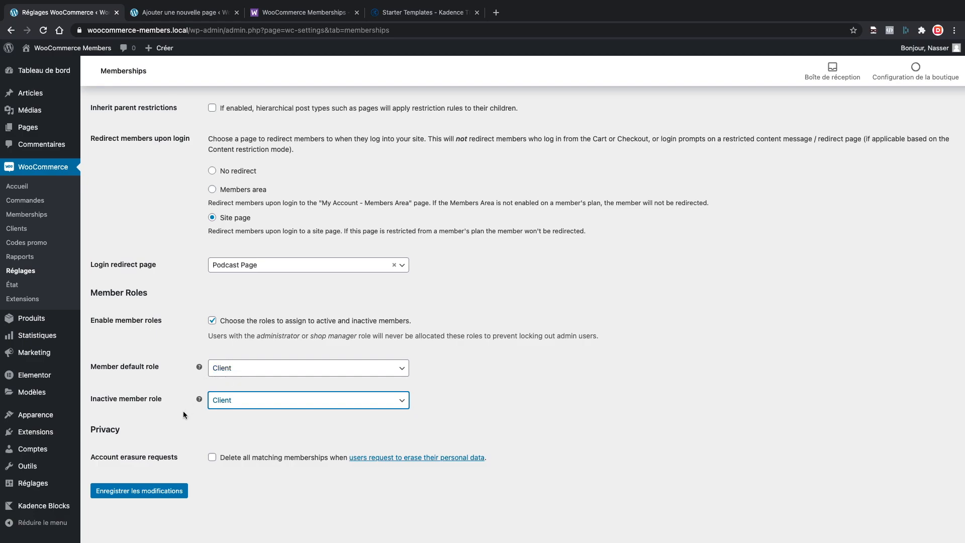
pyautogui.click(214, 425)
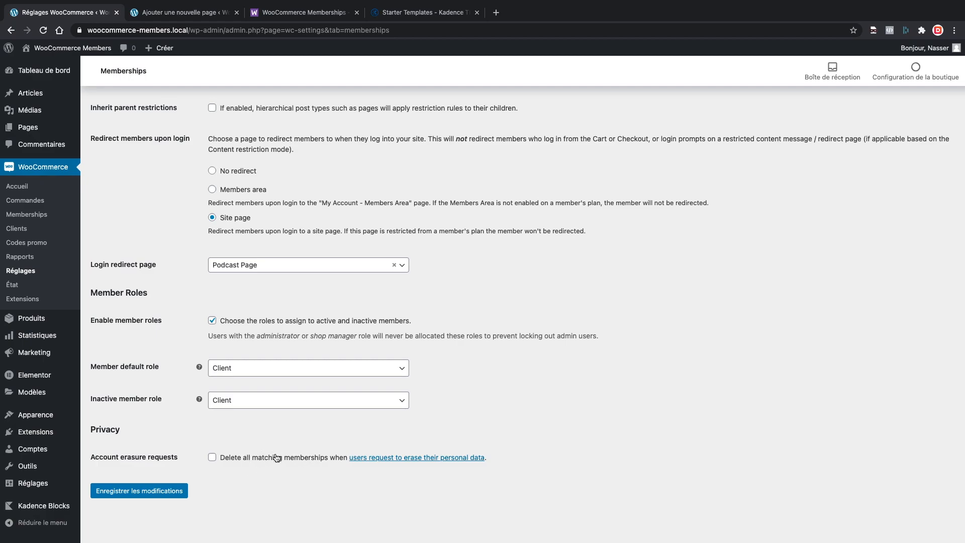
pyautogui.click(161, 491)
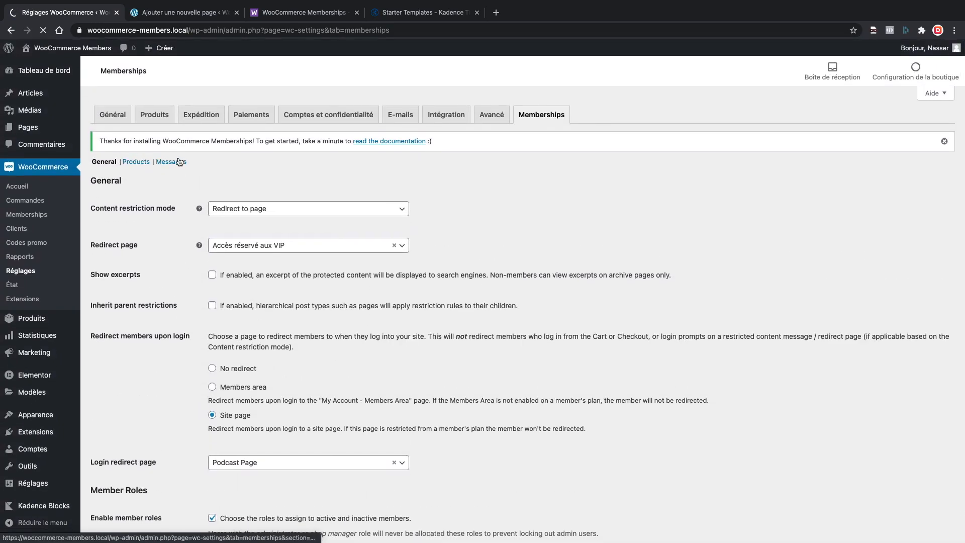
# Look over the Memberships Products settings, then switch to the Messages section.
pyautogui.click(136, 162)
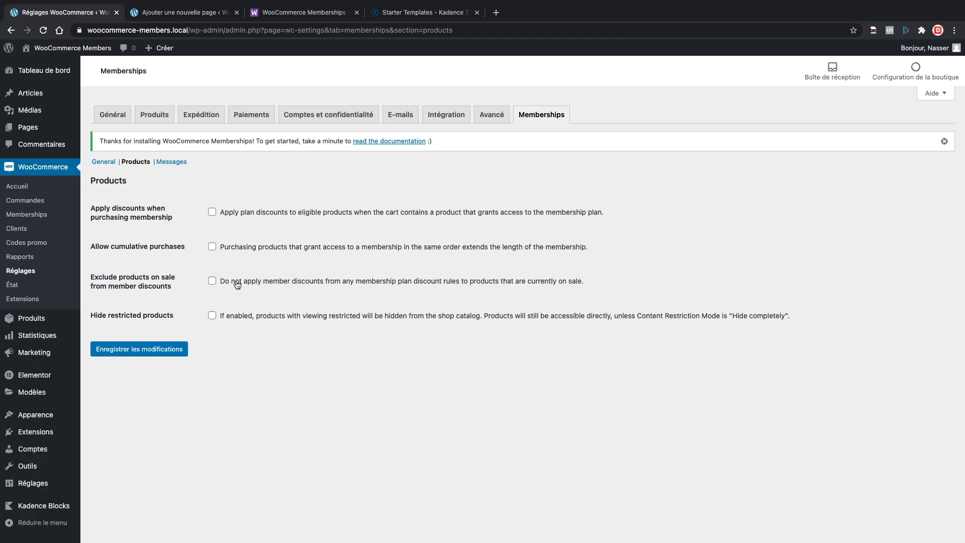
pyautogui.click(177, 161)
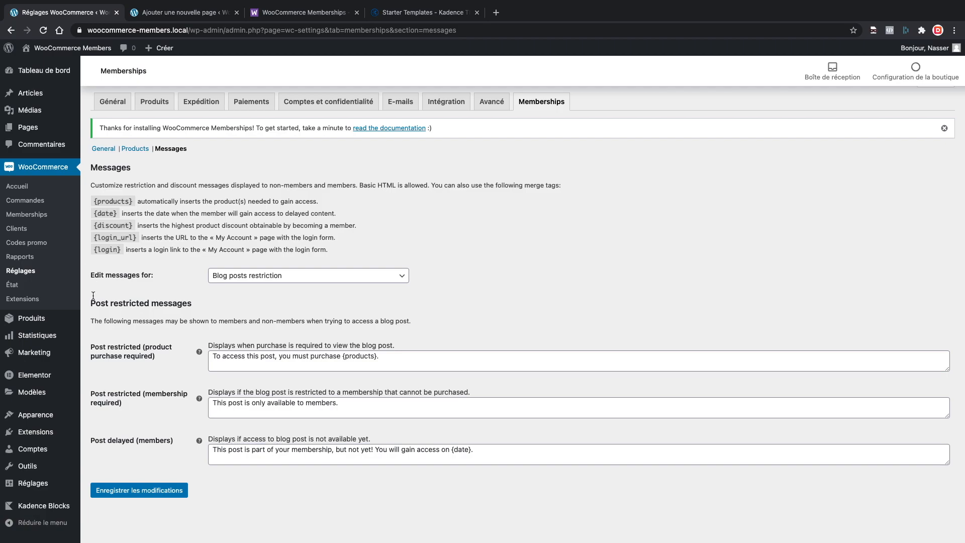
# Inspect the first restriction message and its {products} merge tag without editing it.
pyautogui.moveTo(93, 302); pyautogui.dragTo(126, 303)
pyautogui.click(210, 357)
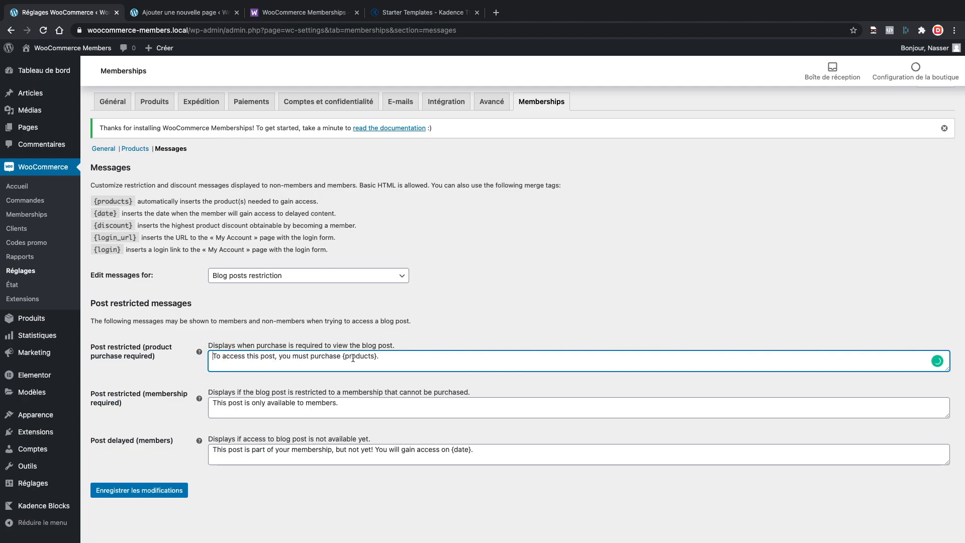
pyautogui.moveTo(342, 358); pyautogui.dragTo(376, 357)
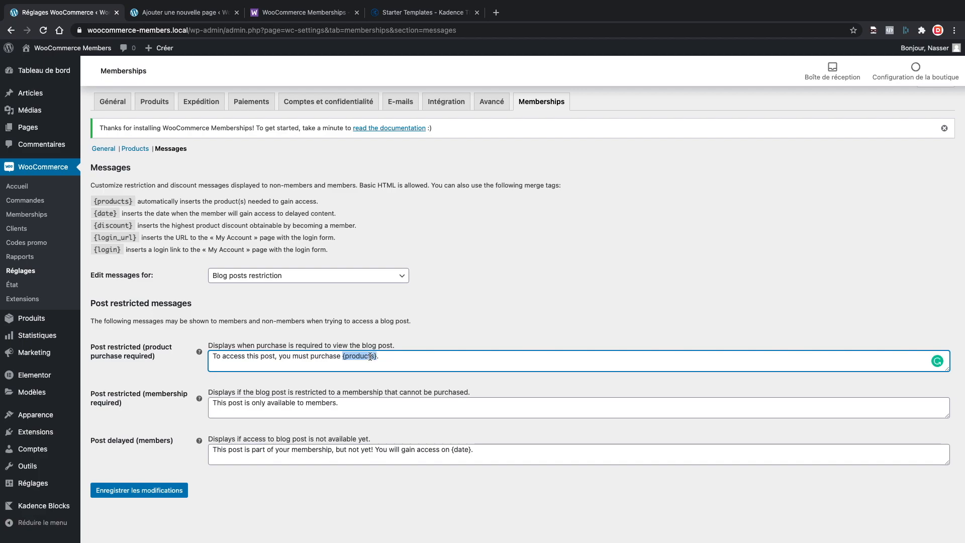
pyautogui.click(190, 363)
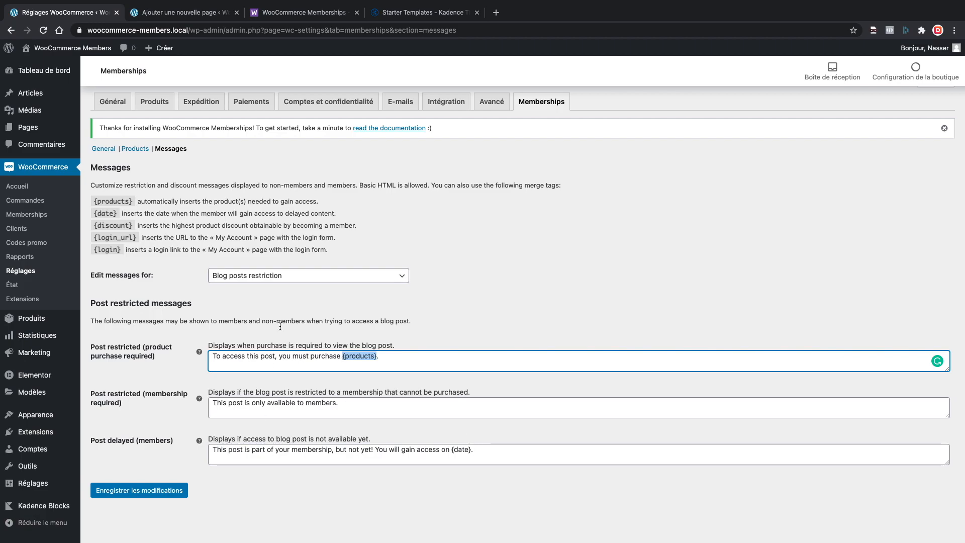
pyautogui.click(166, 332)
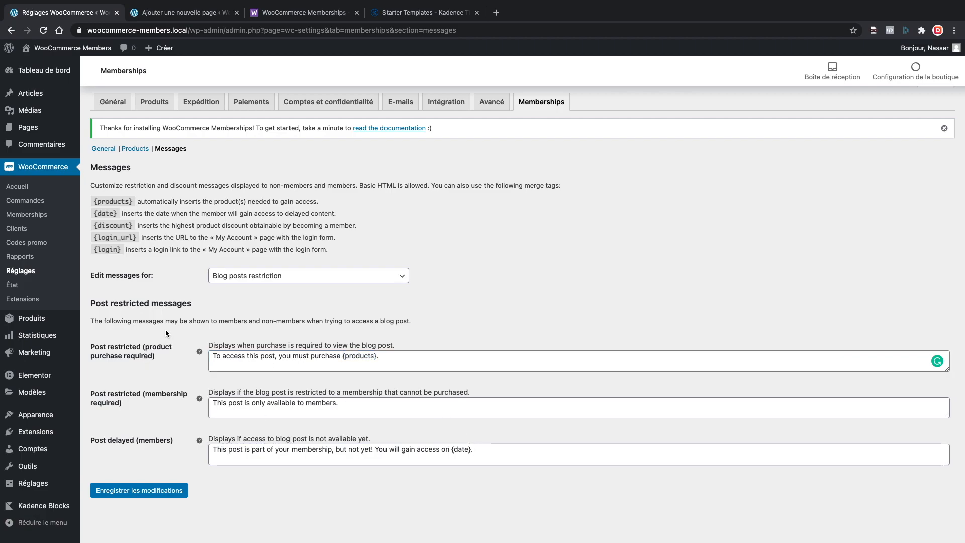
# Browse the page, content and blog post restriction messages, then show the site-visit menu.
pyautogui.click(254, 276)
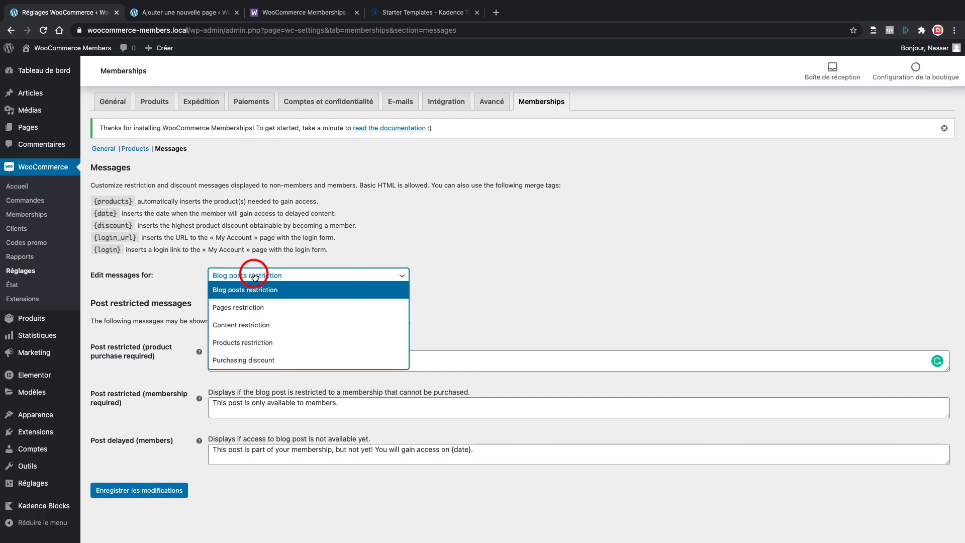
pyautogui.click(241, 310)
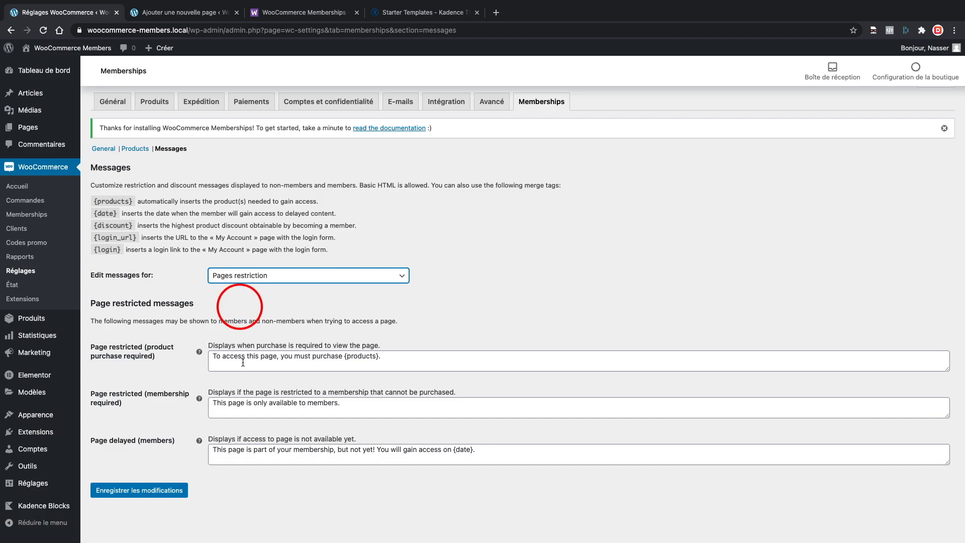
pyautogui.click(261, 274)
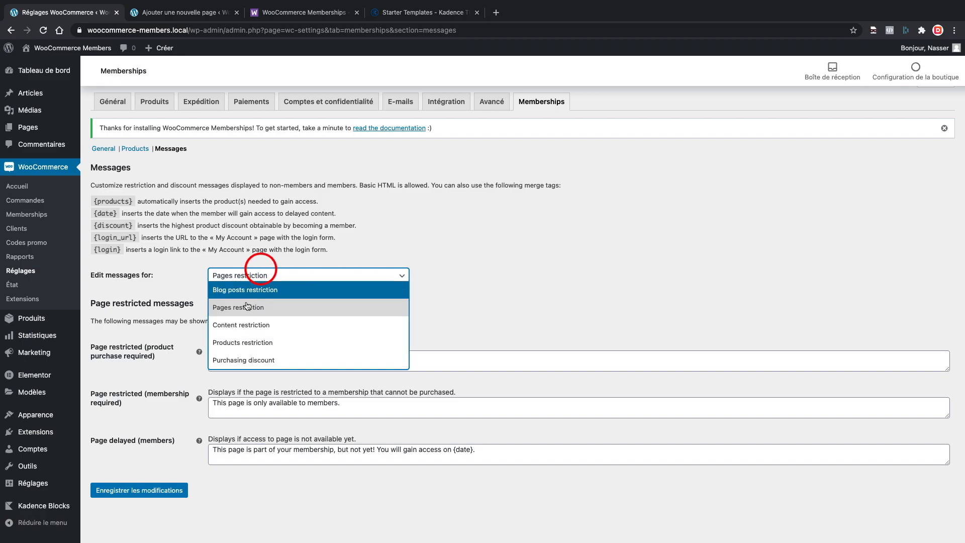
pyautogui.click(239, 326)
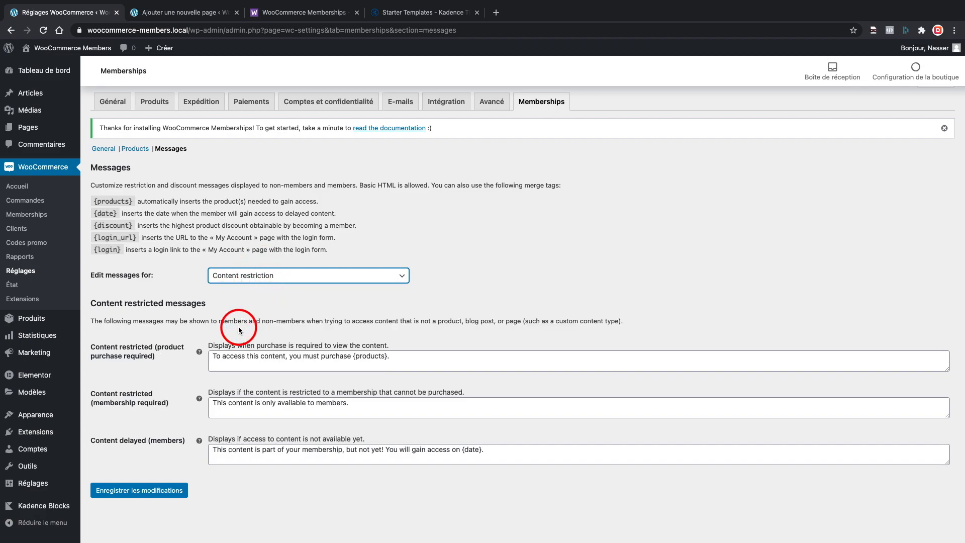
pyautogui.click(254, 275)
pyautogui.click(254, 290)
pyautogui.click(254, 278)
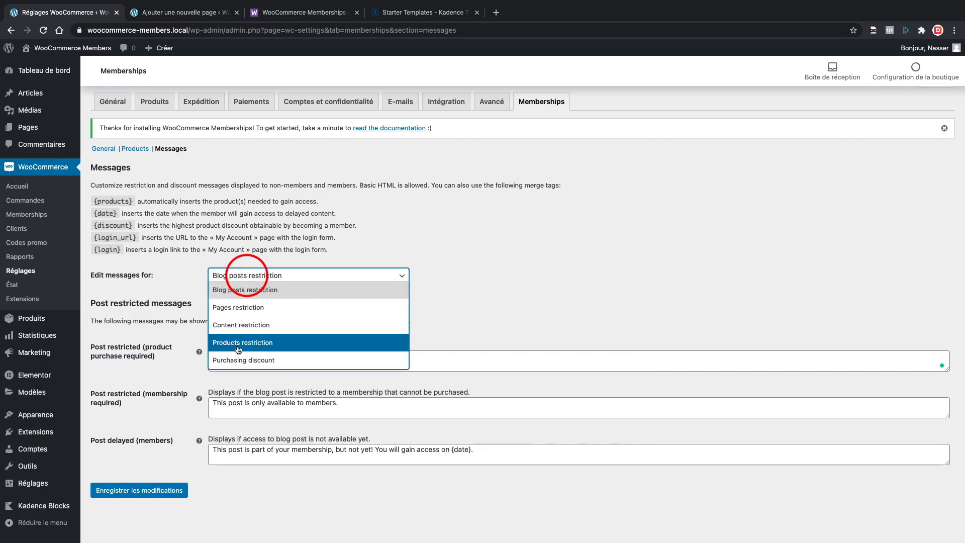
pyautogui.click(175, 270)
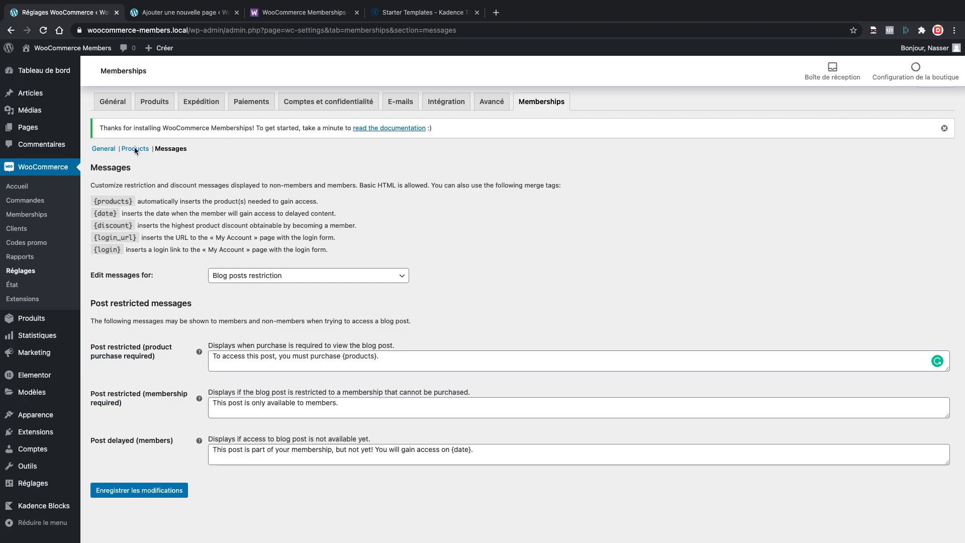
pyautogui.click(72, 49)
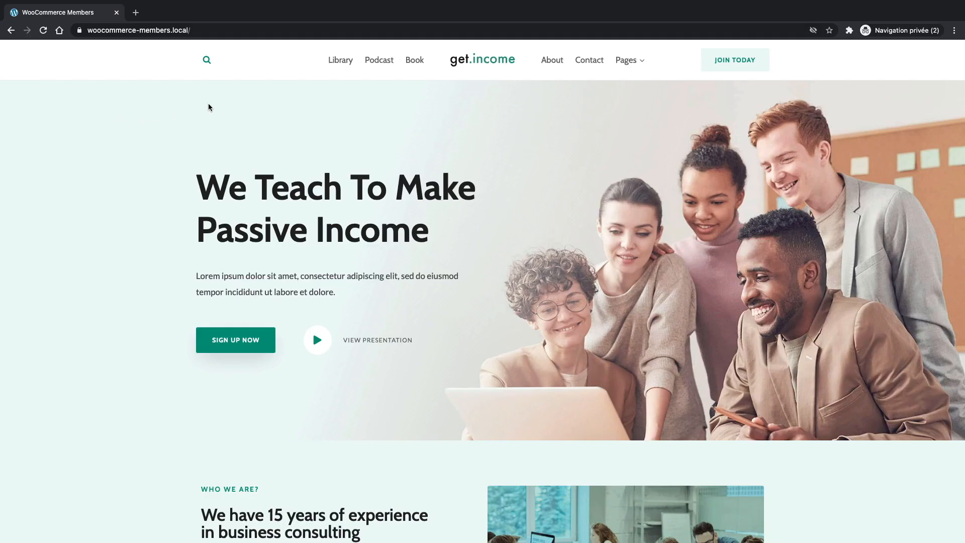
# From the restricted Podcast page, add the Accès VIP product to the cart and view it.
pyautogui.click(381, 60)
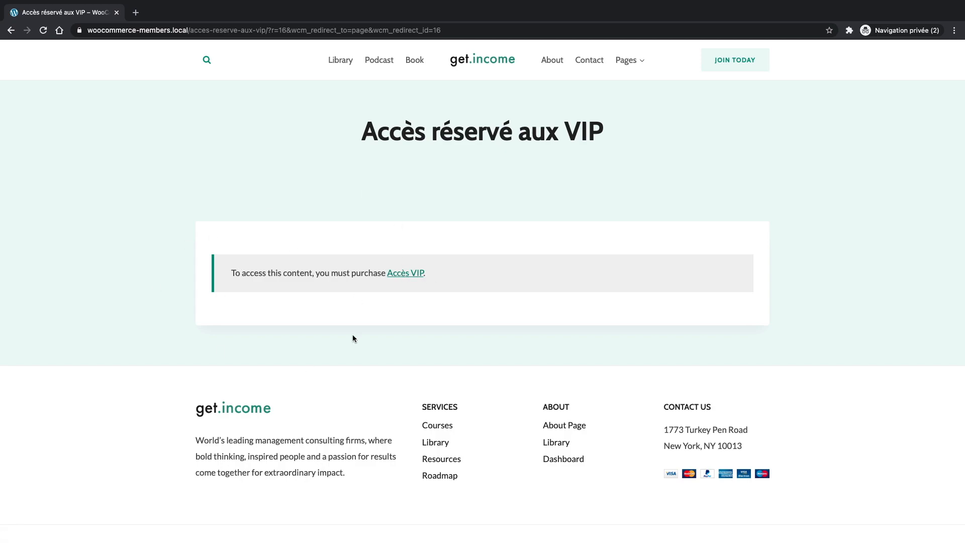
pyautogui.click(405, 274)
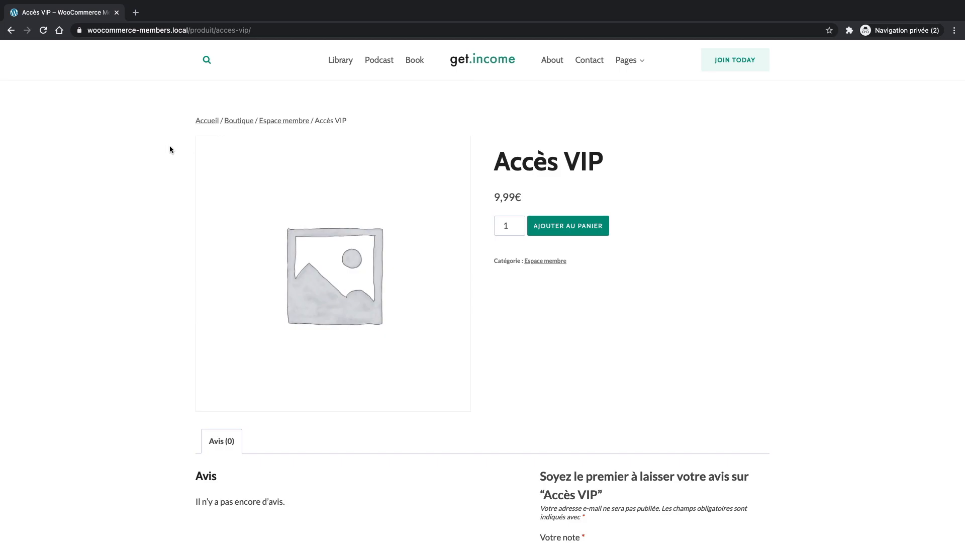
pyautogui.click(565, 226)
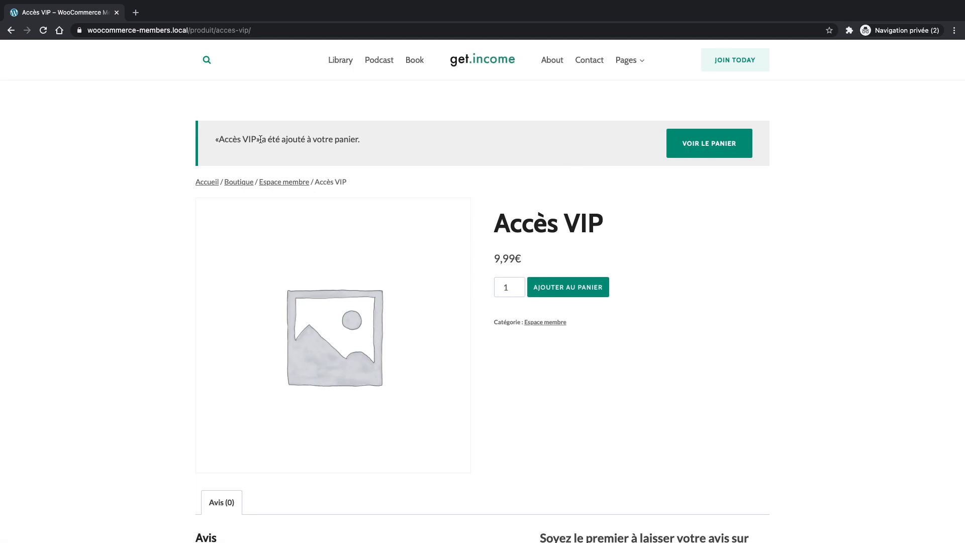
pyautogui.click(715, 140)
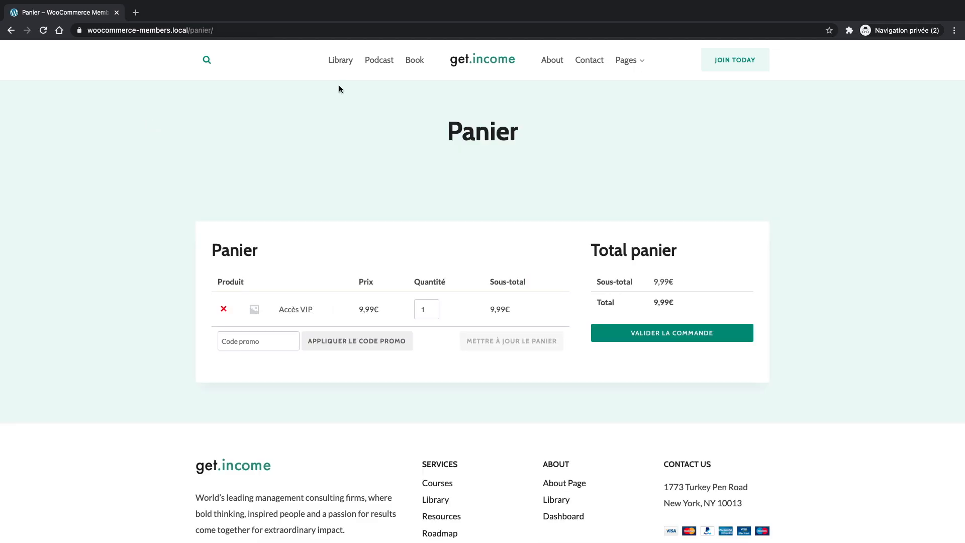
# Check the Book page redirects to Accès réservé aux VIP, then close its tab.
pyautogui.keyDown('super'); pyautogui.click(414, 60); pyautogui.keyUp('super')
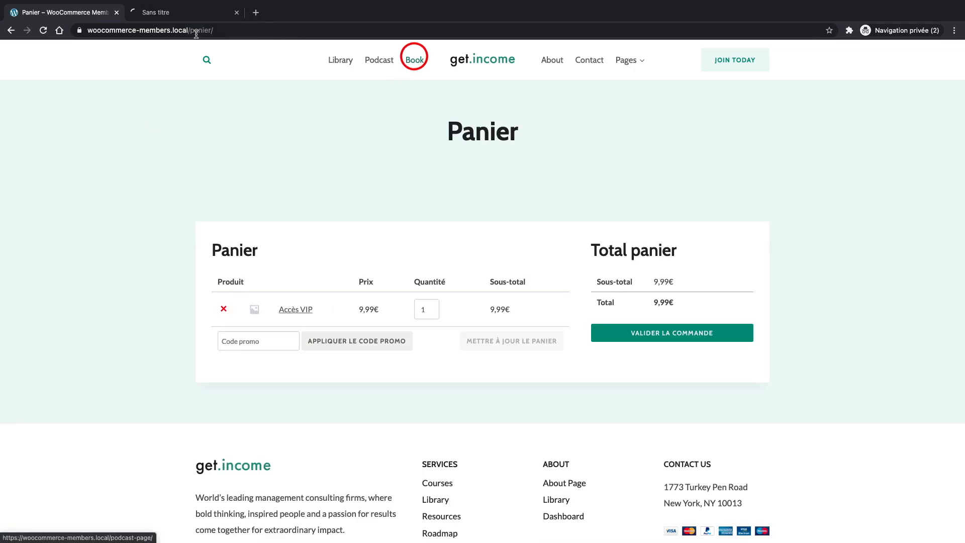
pyautogui.click(156, 12)
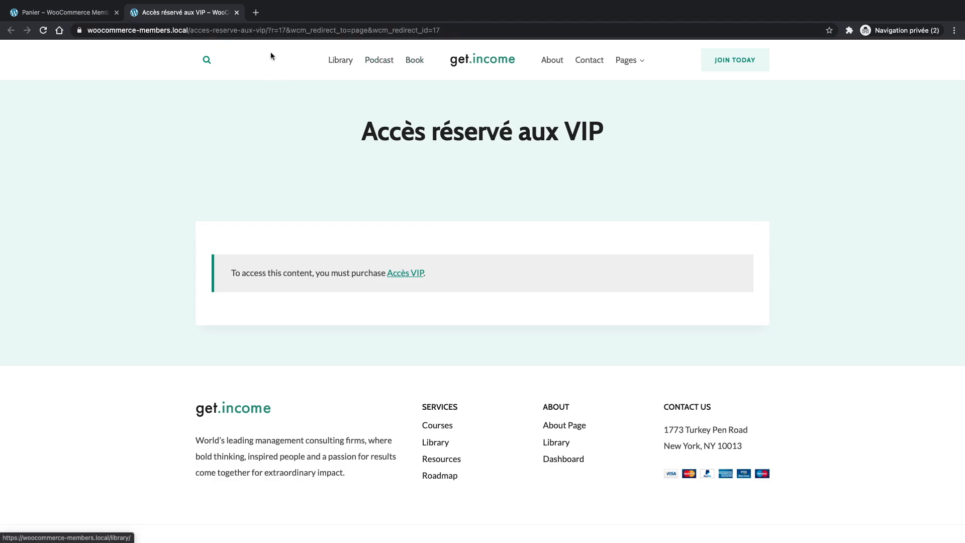
pyautogui.click(236, 12)
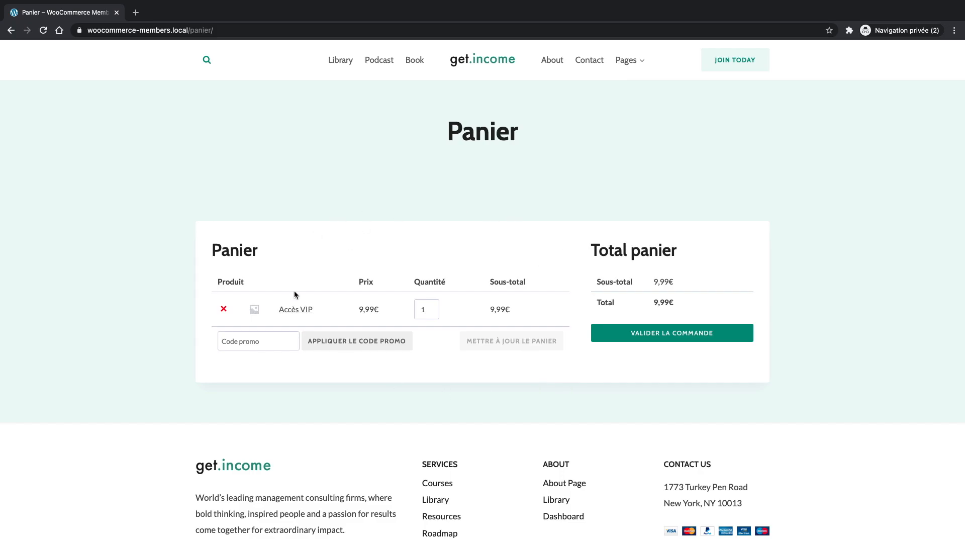
# Proceed to checkout for the 9,99€ Accès VIP order and try placing it.
pyautogui.click(690, 332)
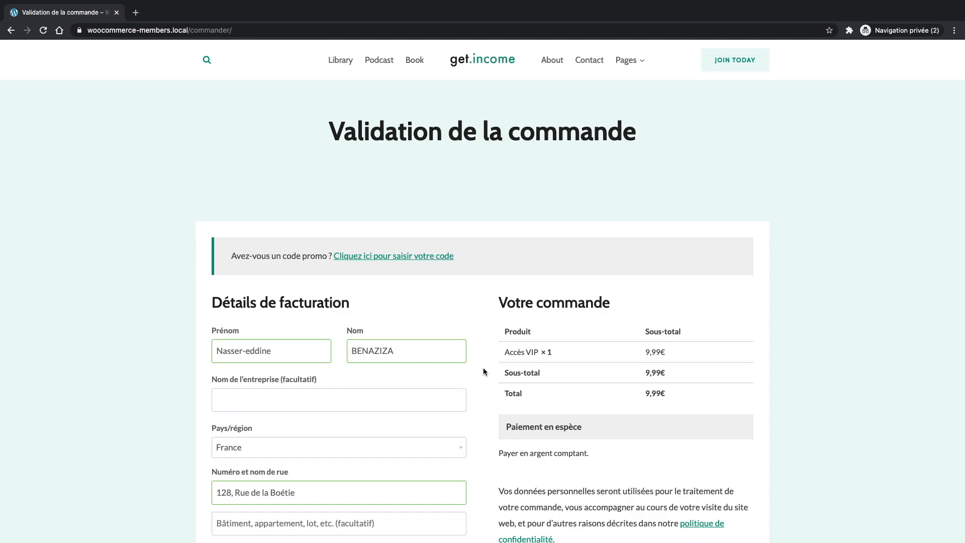
pyautogui.scroll(-5, 436, 357)
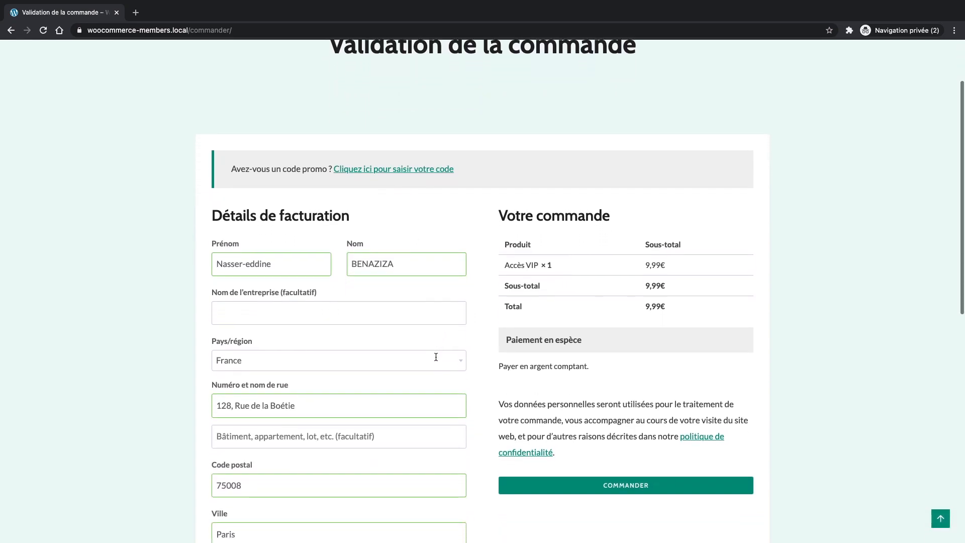
pyautogui.scroll(-3, 378, 228)
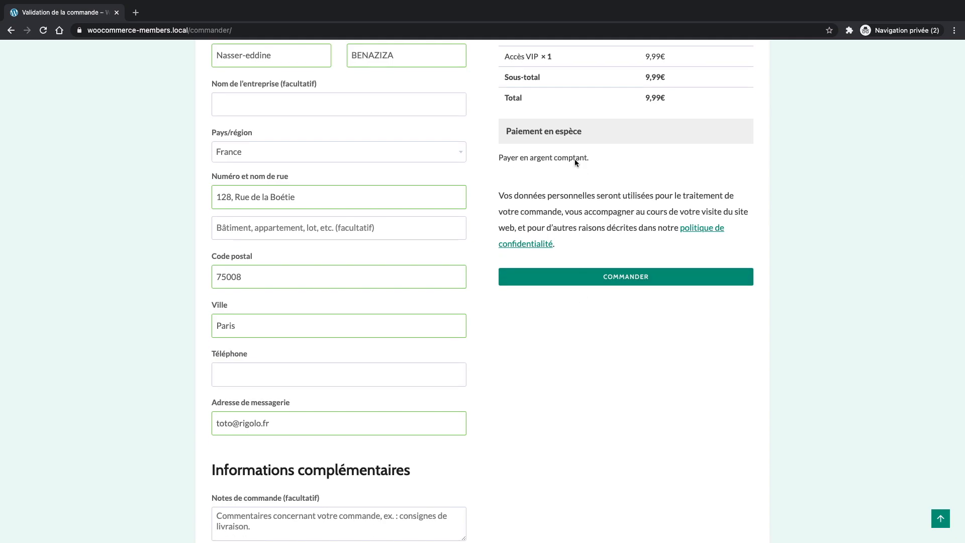
pyautogui.click(620, 277)
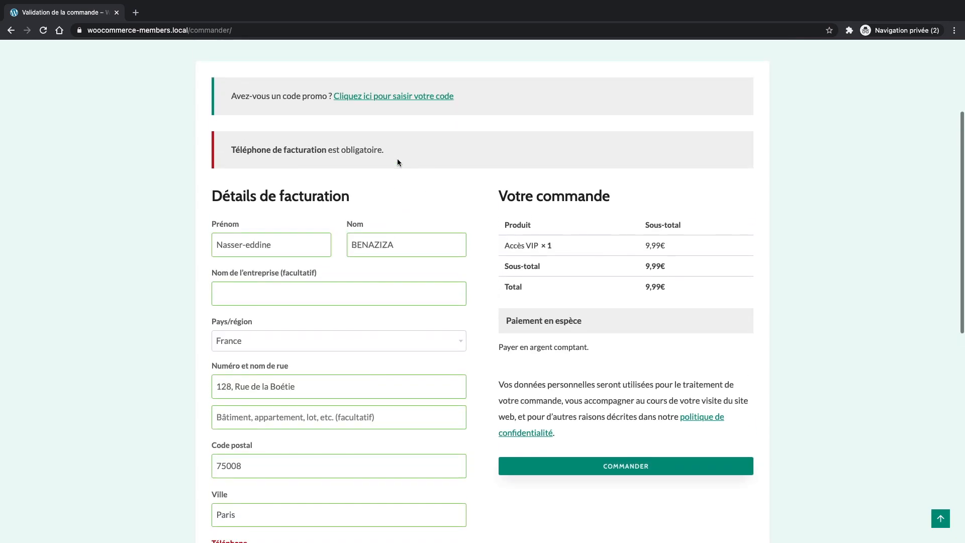
# Add the required billing phone number and place the order again.
pyautogui.moveTo(389, 166); pyautogui.dragTo(232, 166)
pyautogui.scroll(-5, 238, 461)
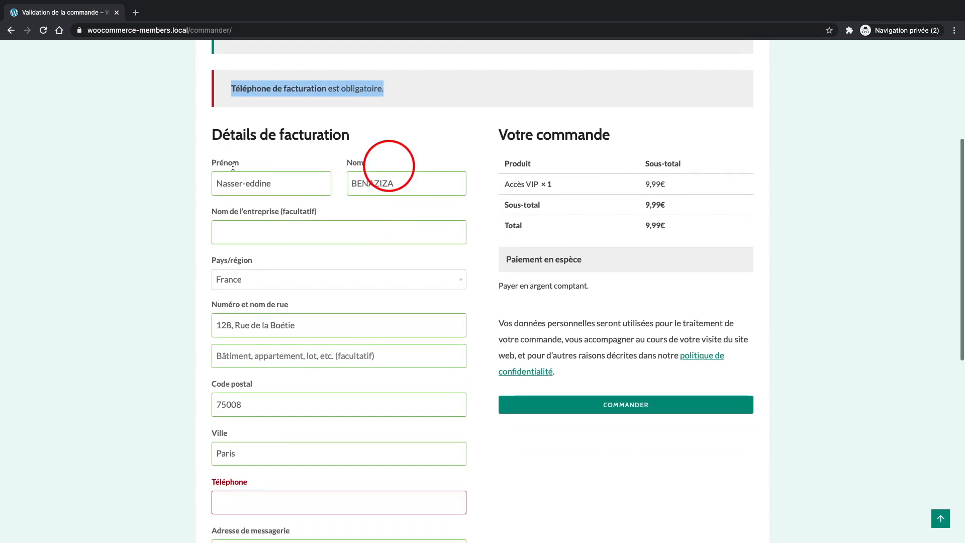
pyautogui.click(235, 367)
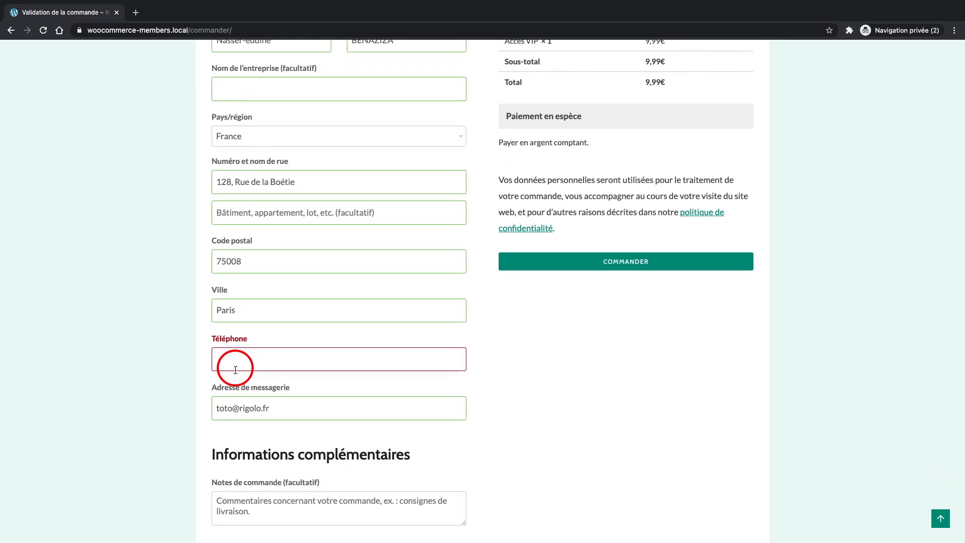
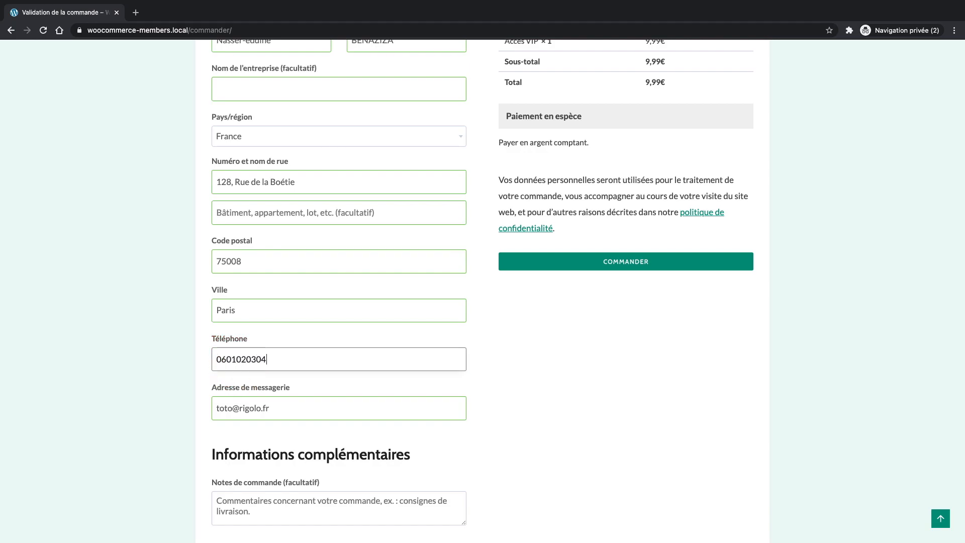
pyautogui.click(587, 269)
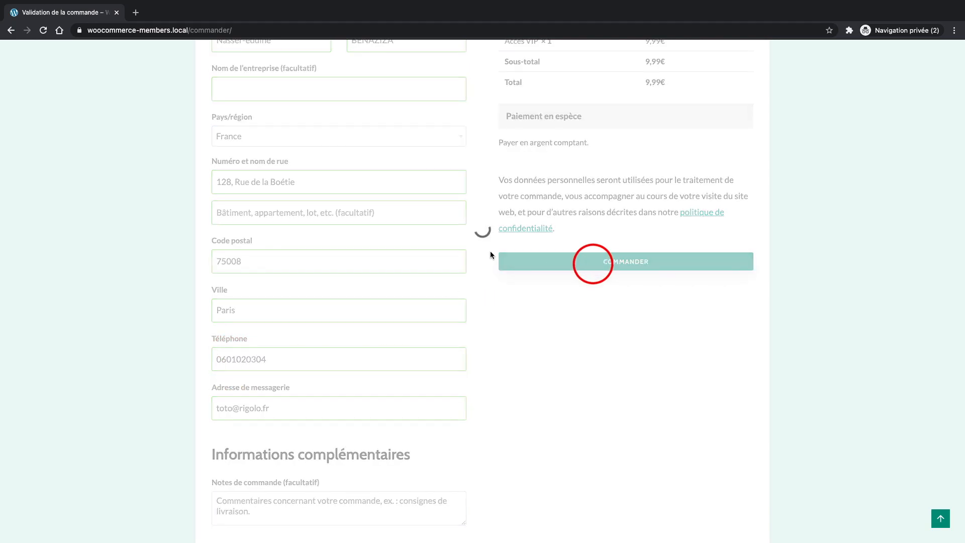
# Follow the 'your account' link in the membership thank-you message to the members area.
pyautogui.scroll(-2, 354, 338)
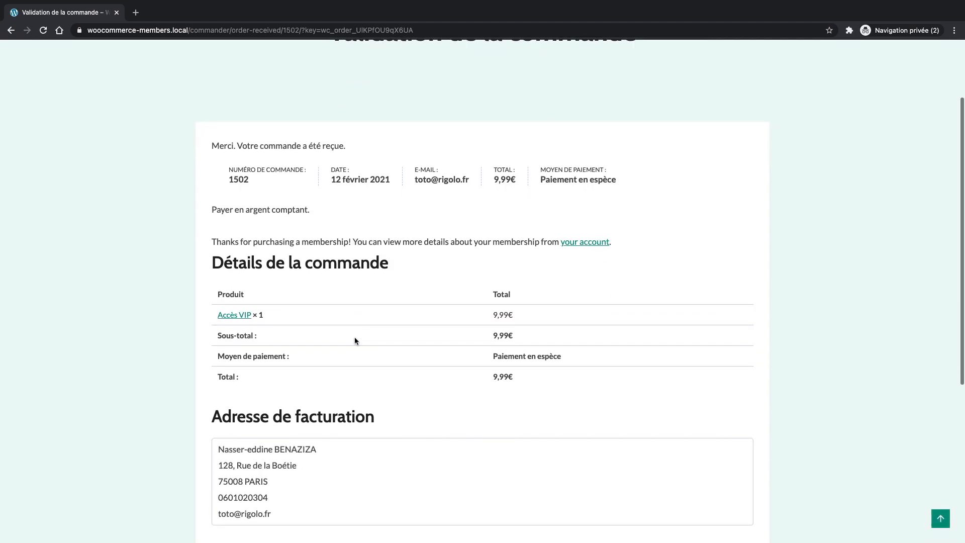
pyautogui.scroll(-1, 381, 255)
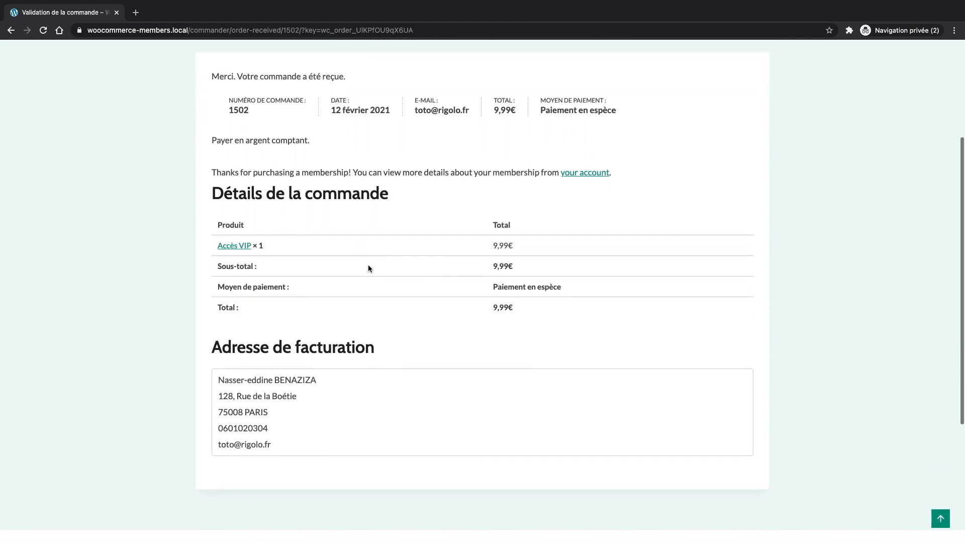
pyautogui.moveTo(284, 443); pyautogui.dragTo(208, 433)
pyautogui.click(373, 274)
pyautogui.scroll(1, 375, 273)
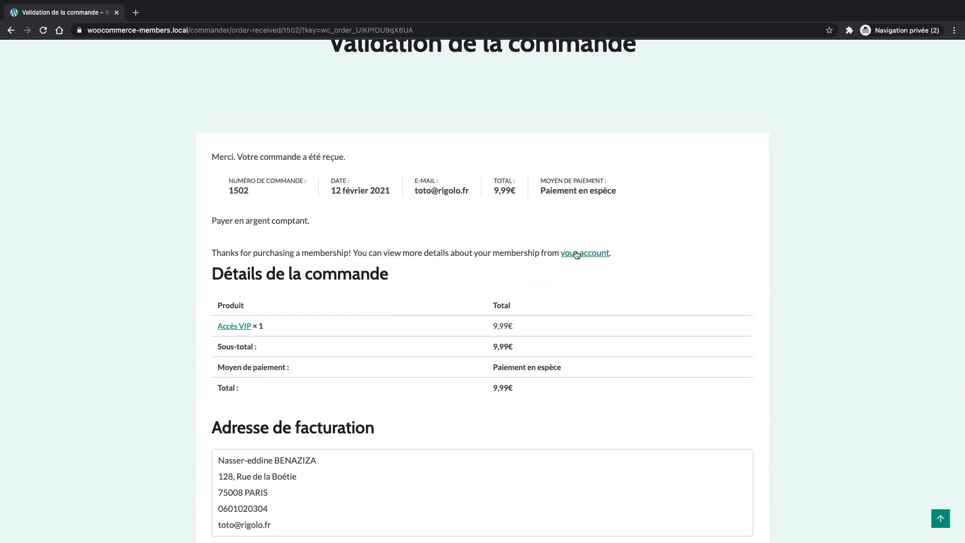
pyautogui.moveTo(210, 253); pyautogui.dragTo(612, 255)
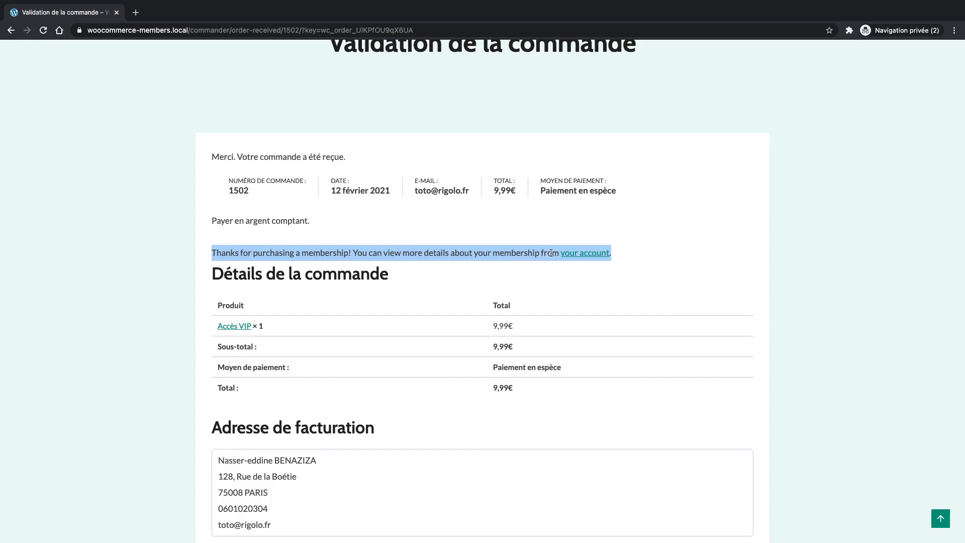
pyautogui.click(578, 254)
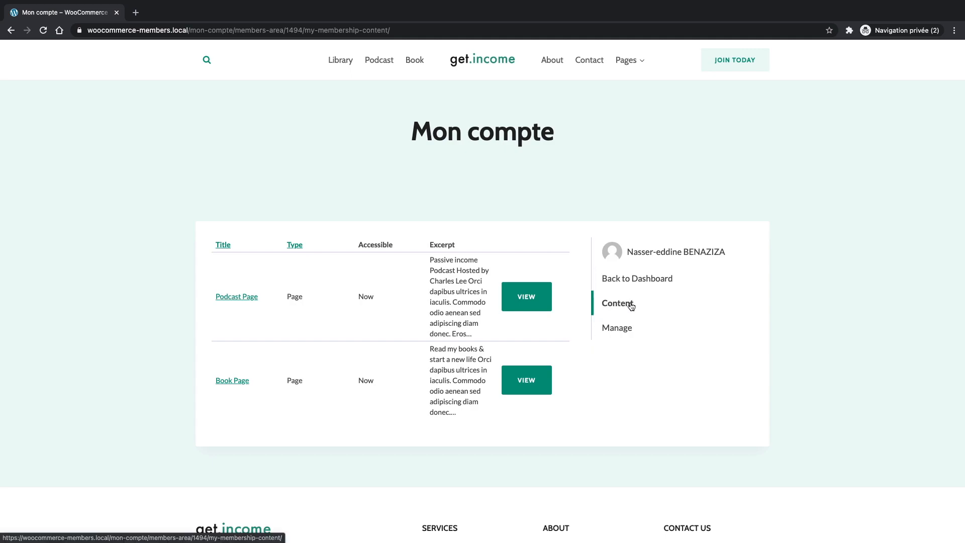
# View the VIP membership's status, active until 12 février 2022, then return to its content list.
pyautogui.click(616, 328)
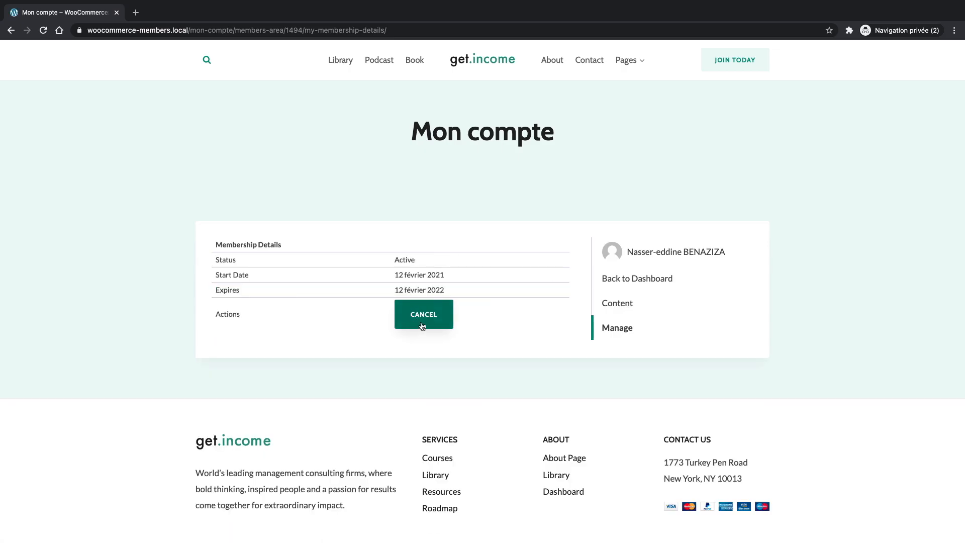
pyautogui.click(435, 312)
pyautogui.click(612, 306)
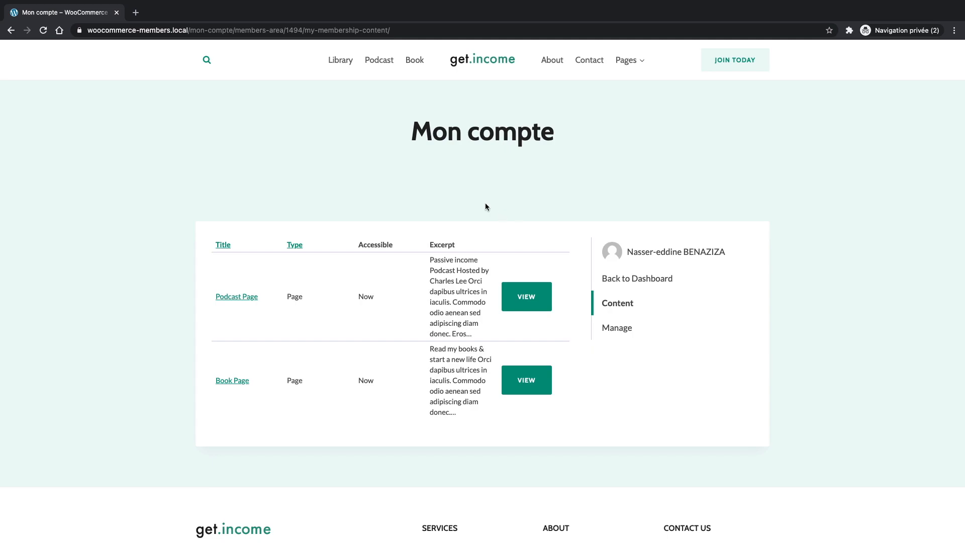
# Check the members-area page address, then open the now-unlocked Podcast page.
pyautogui.doubleClick(236, 29)
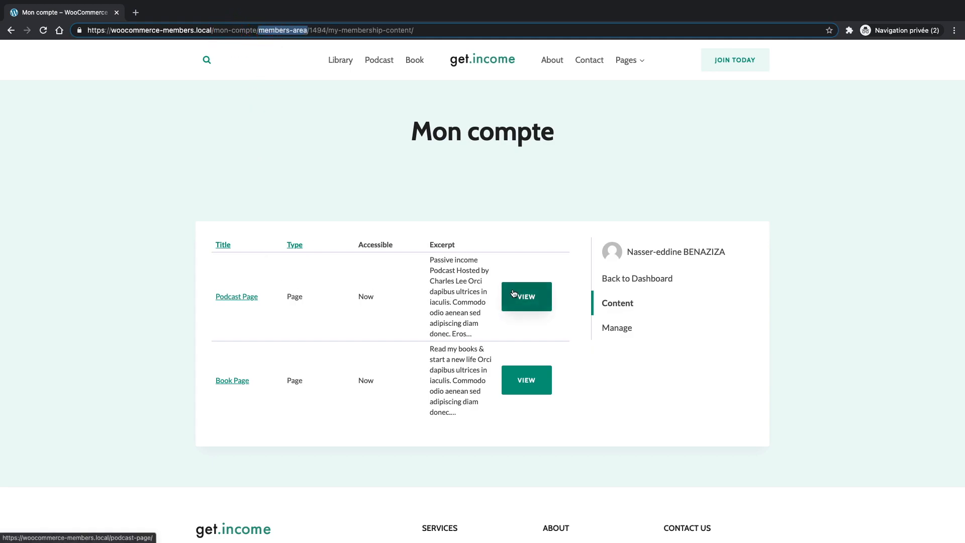
pyautogui.click(272, 333)
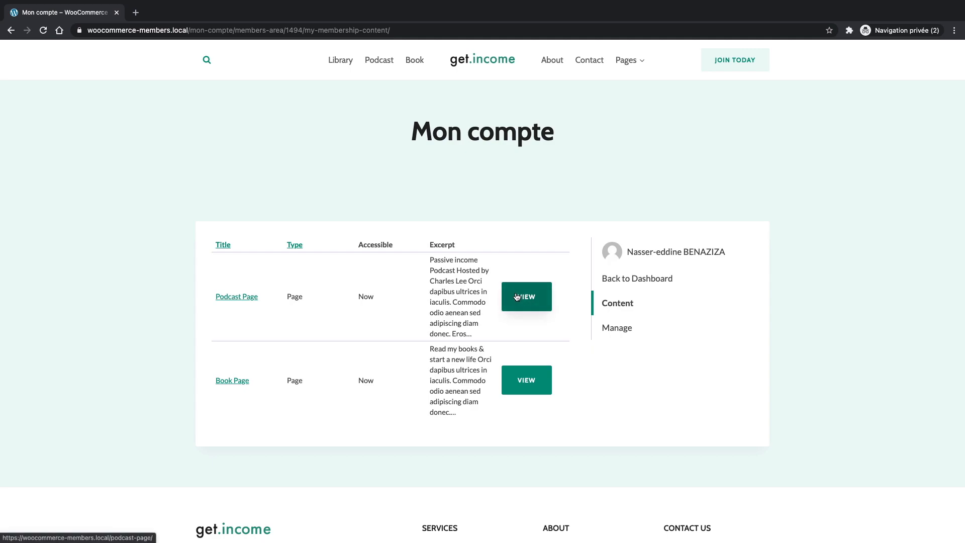
pyautogui.click(385, 62)
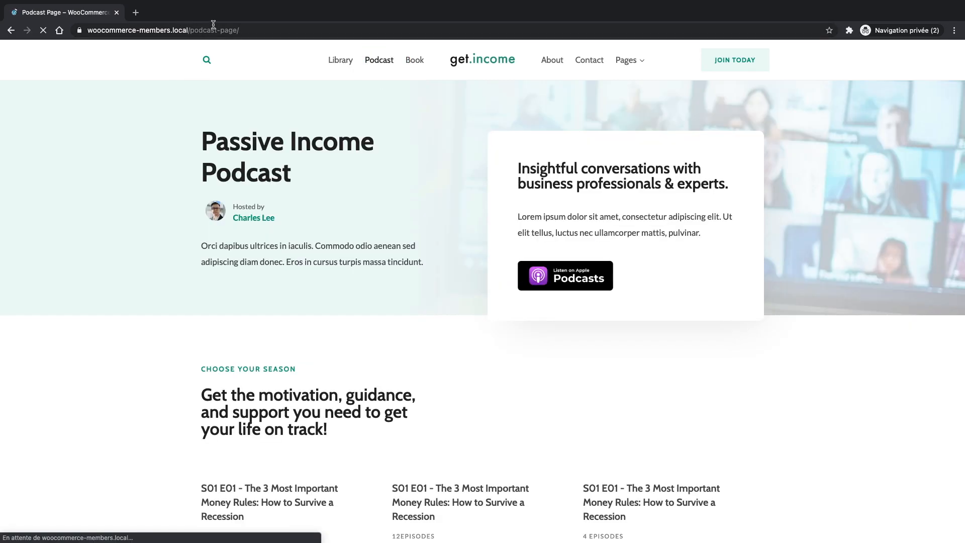
# Look over the Podcast page's episodes, then go back to the Mon compte membership content list.
pyautogui.scroll(-5, 336, 244)
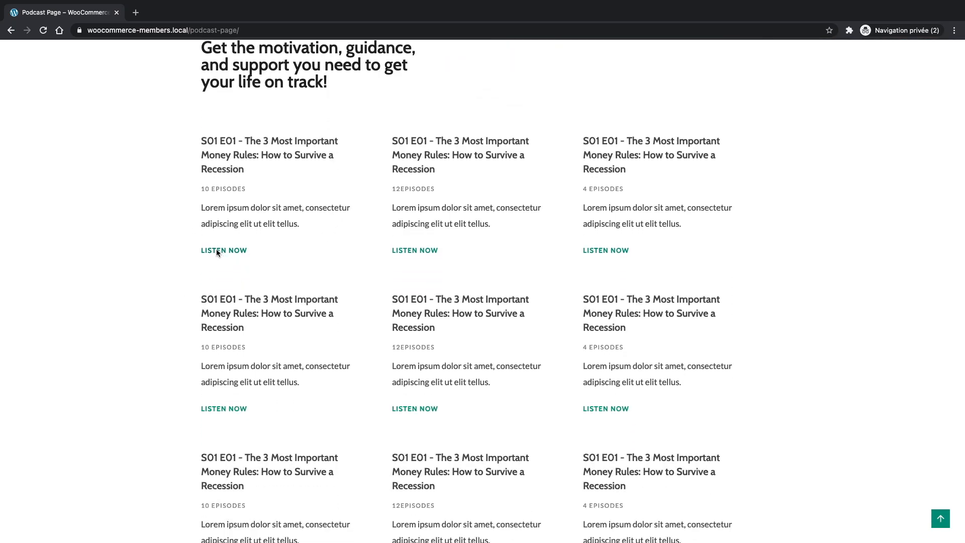
pyautogui.scroll(2, 218, 251)
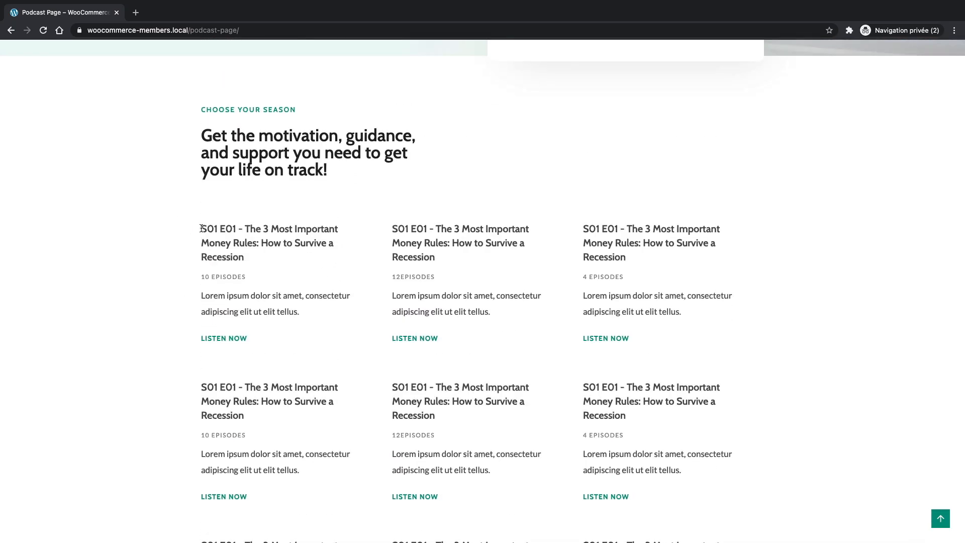
pyautogui.moveTo(201, 229); pyautogui.dragTo(304, 232)
pyautogui.click(176, 282)
pyautogui.scroll(5, 149, 220)
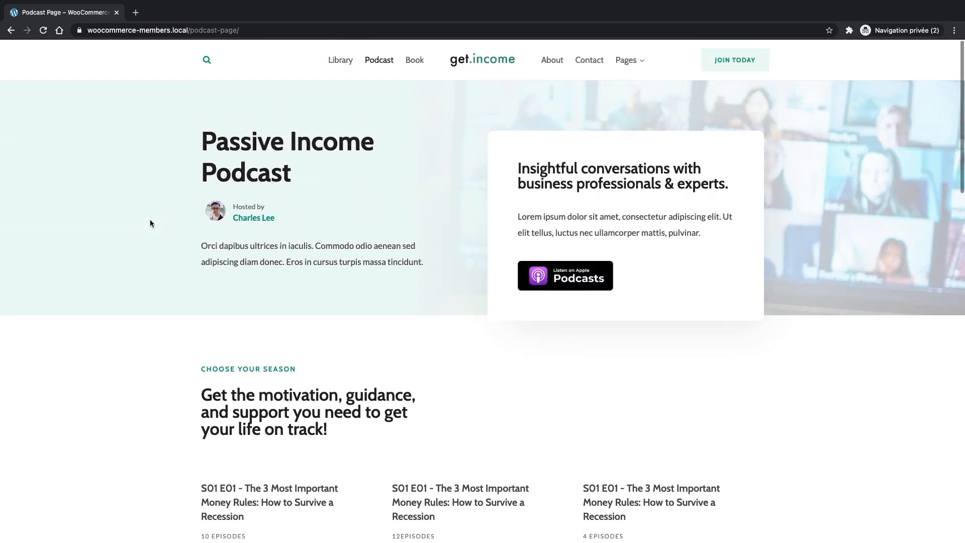
pyautogui.click(11, 30)
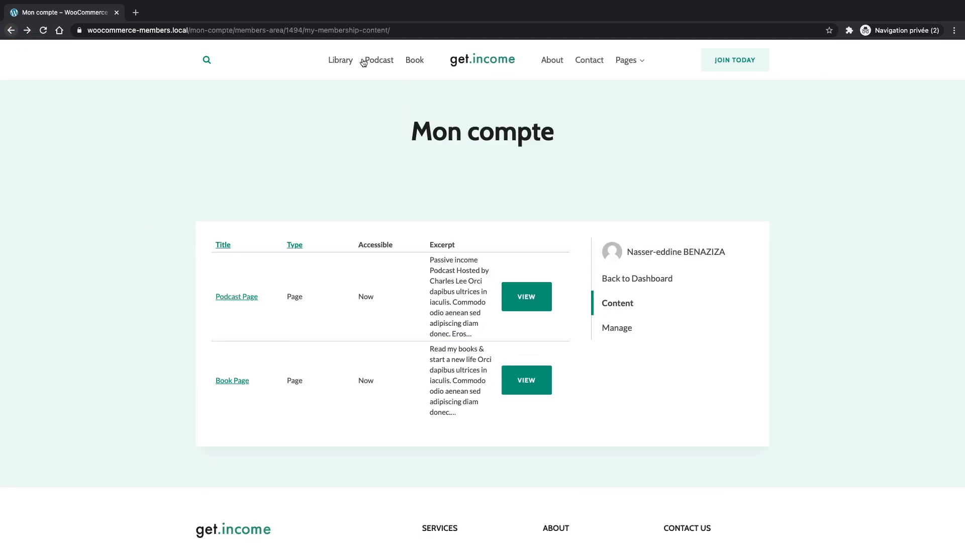
# Open the account's Commandes list showing one En cours 9,99€ order, then move to the admin window.
pyautogui.click(627, 277)
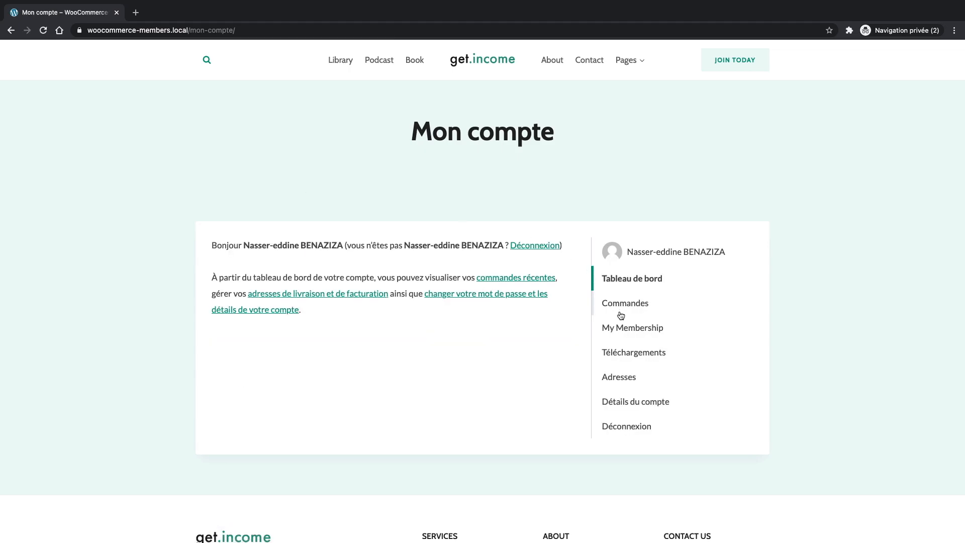
pyautogui.click(623, 306)
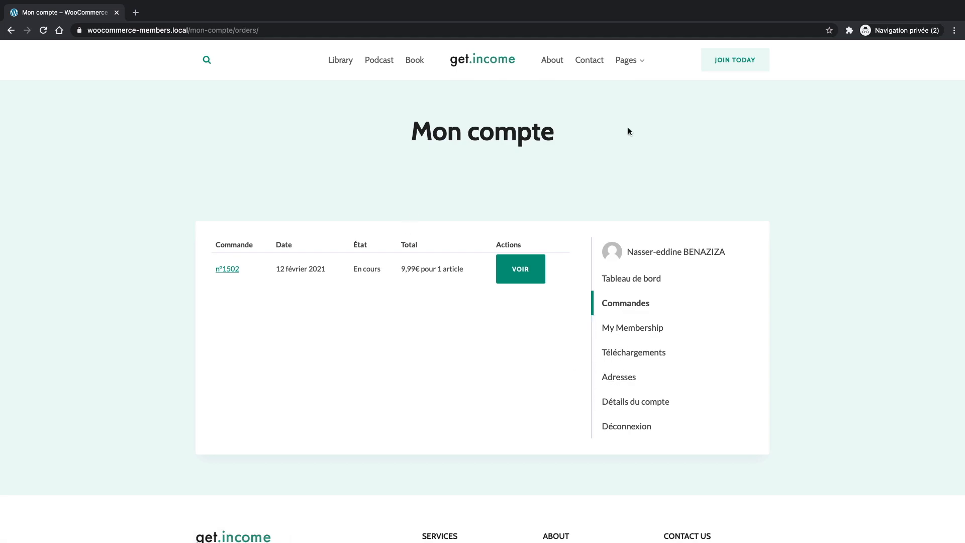
pyautogui.hotkey('ctrl', 'Right')
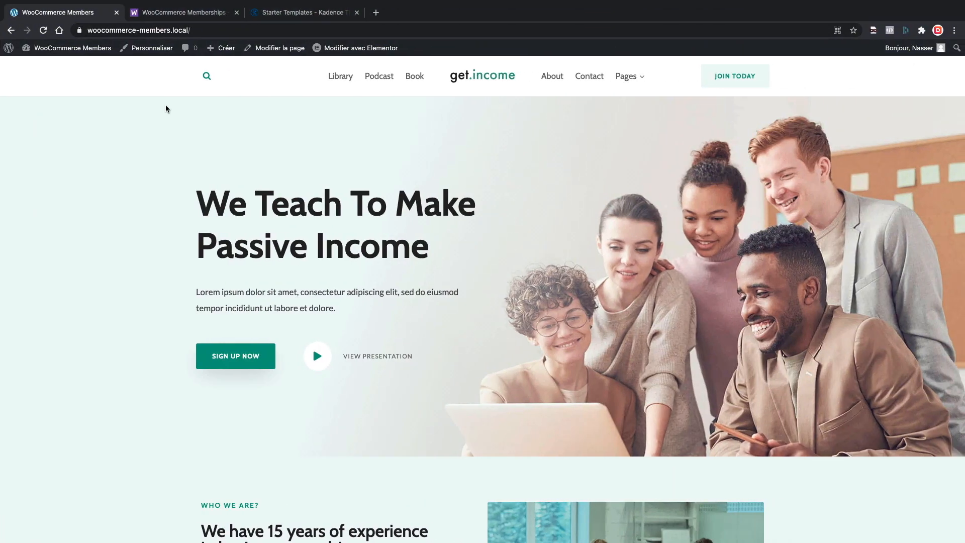
# Go to the admin Tableau de bord and open WooCommerce > Commandes with its single 9,99€ order.
pyautogui.moveTo(53, 48)
pyautogui.click(47, 66)
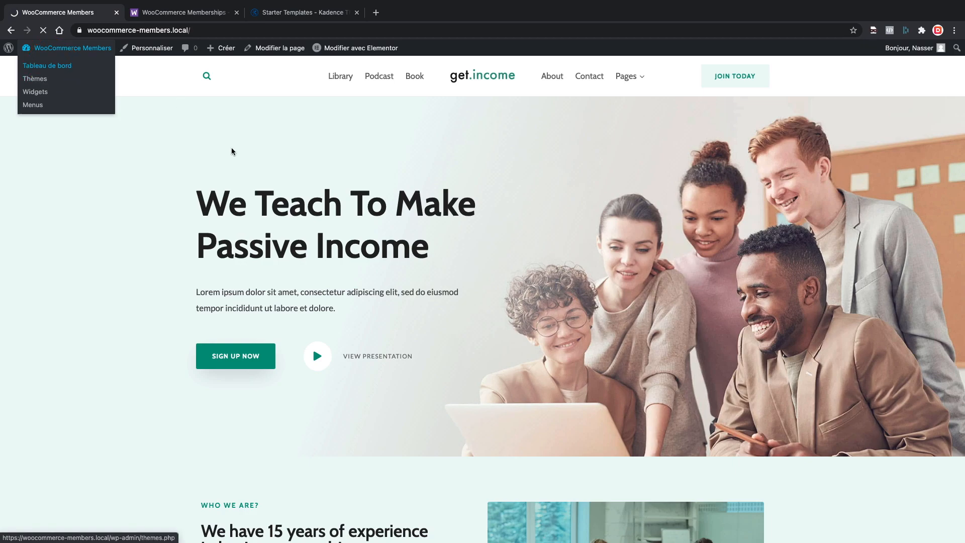
pyautogui.moveTo(43, 203)
pyautogui.click(101, 218)
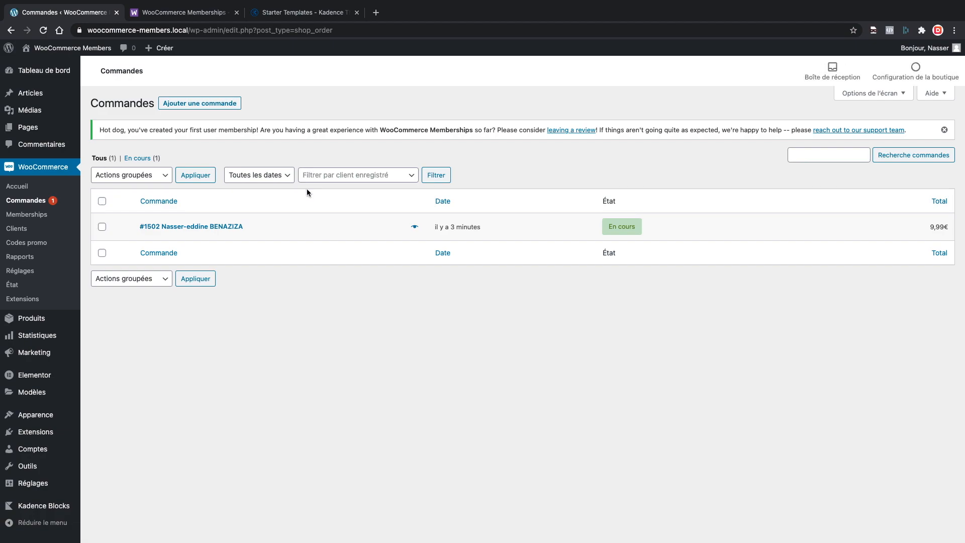
pyautogui.moveTo(627, 228)
# In WooCommerce Avancé settings, set My Membership to 'adhesion' and My Profile to 'monprofil', then save.
pyautogui.click(27, 273)
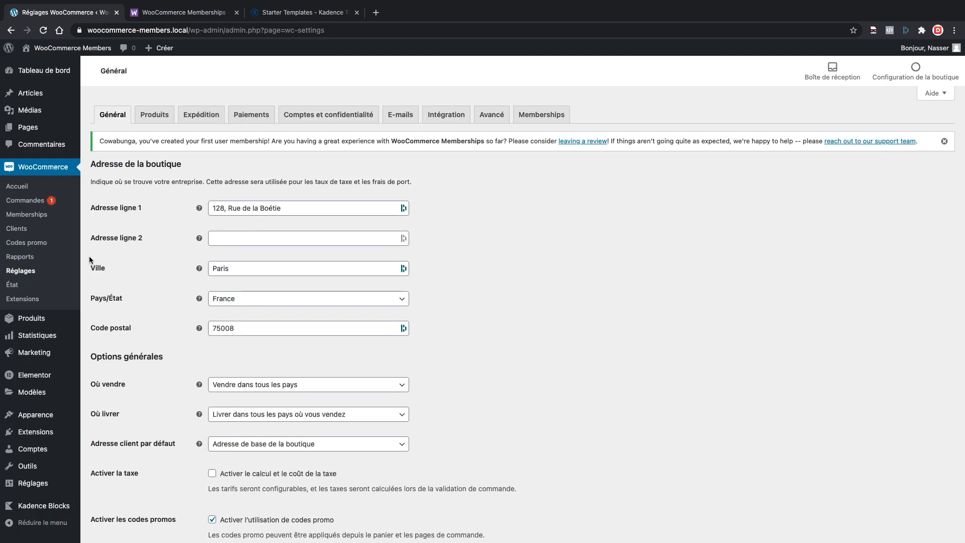
pyautogui.click(490, 116)
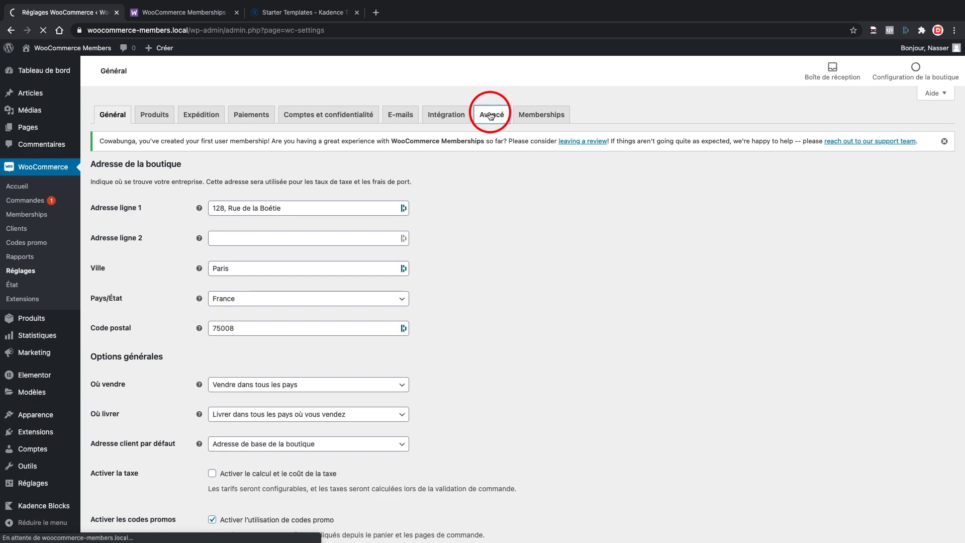
pyautogui.scroll(-1, 467, 210)
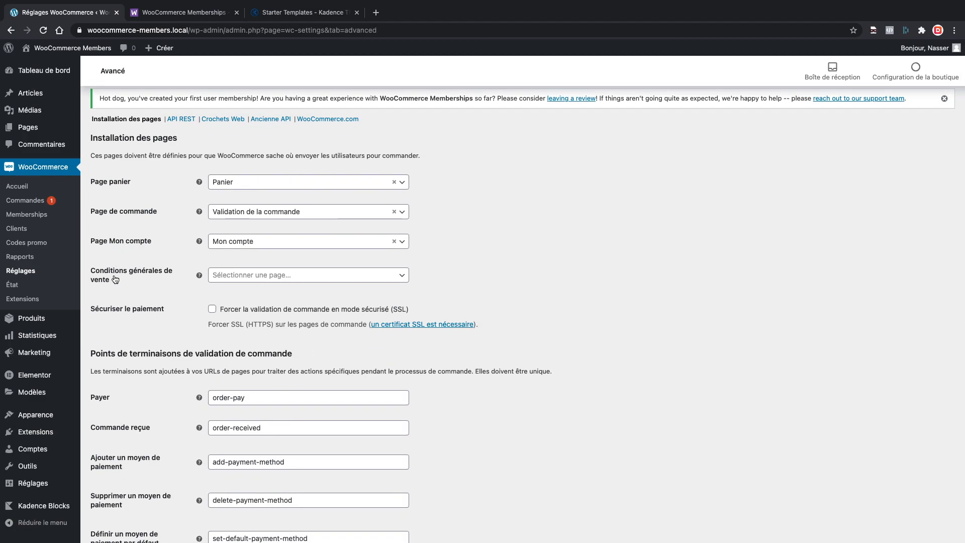
pyautogui.scroll(-5, 118, 284)
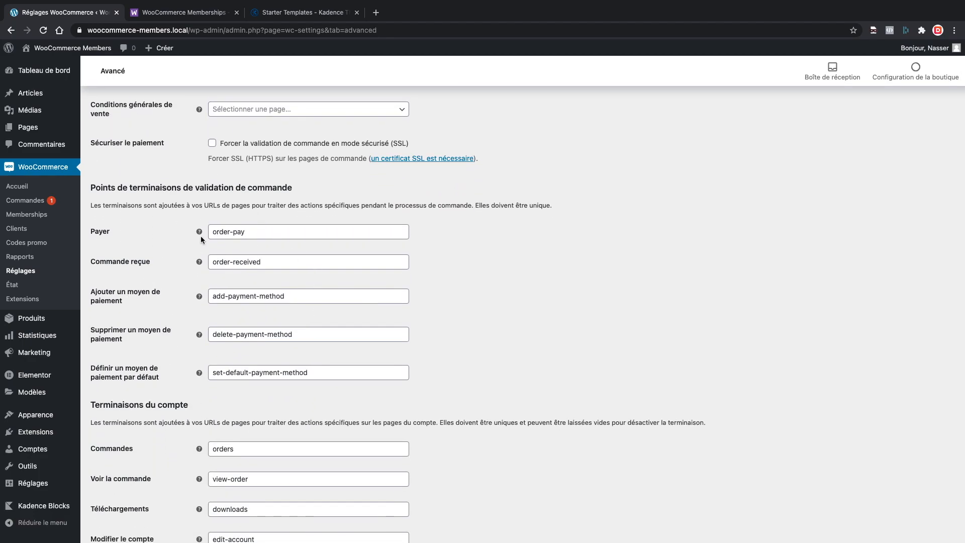
pyautogui.scroll(-1, 229, 251)
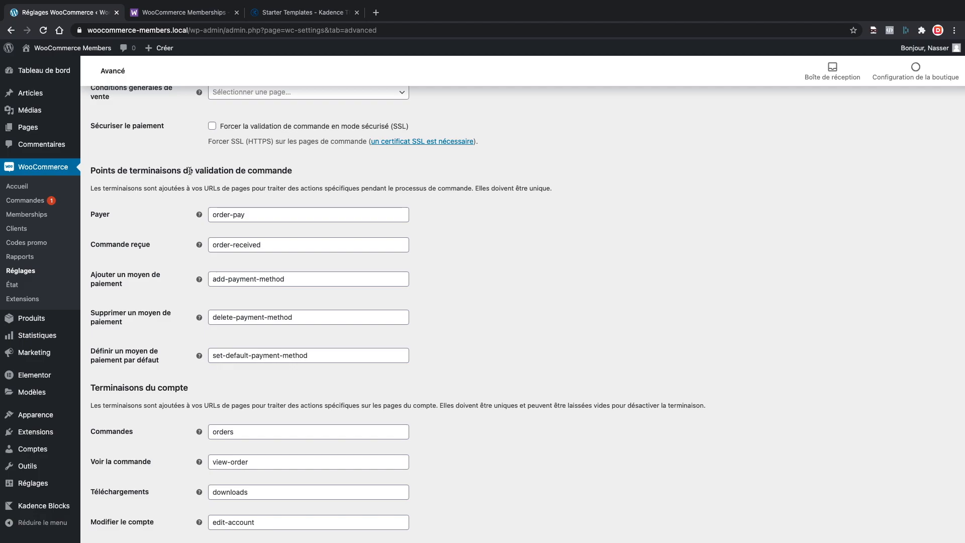
pyautogui.scroll(-5, 179, 302)
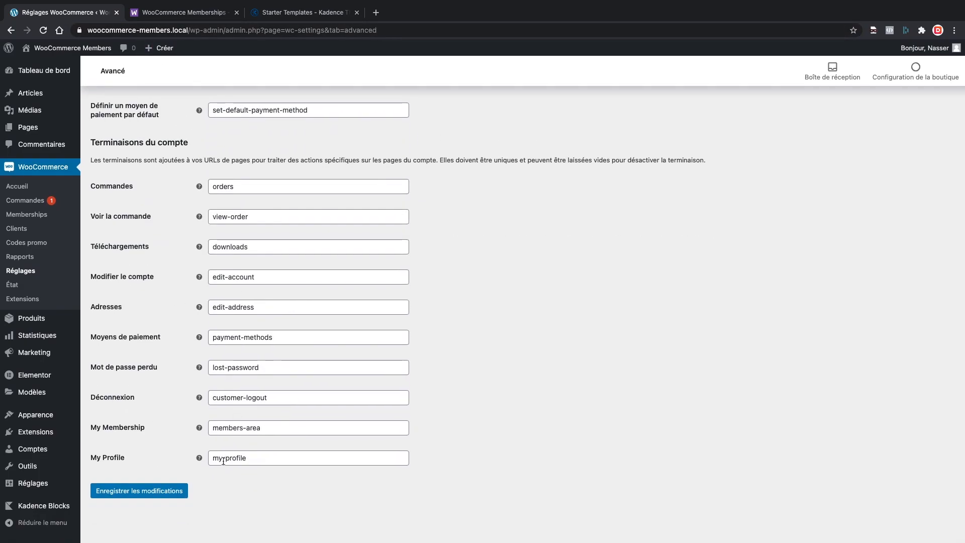
pyautogui.moveTo(215, 429); pyautogui.dragTo(270, 429)
pyautogui.write('adhesio')
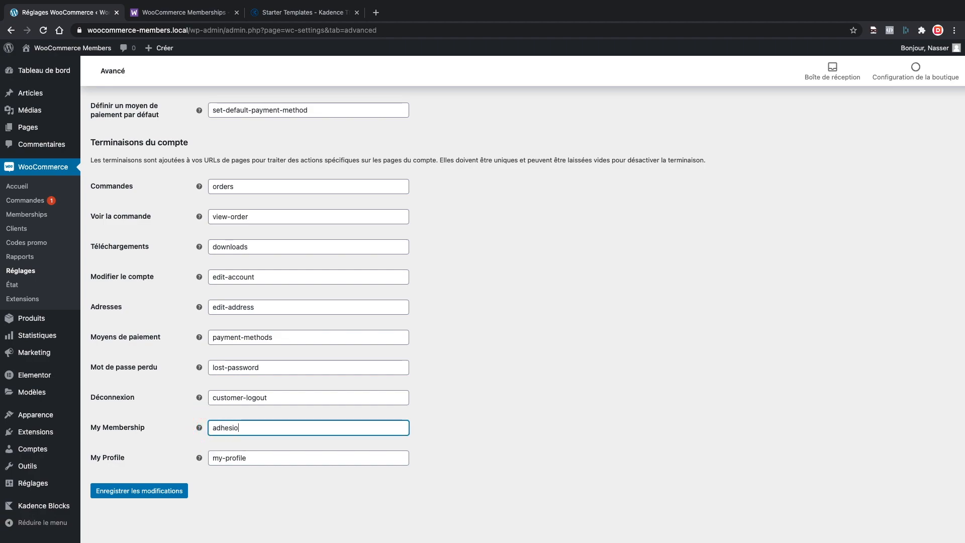
pyautogui.write('n')
pyautogui.press('Tab')
pyautogui.write('mon')
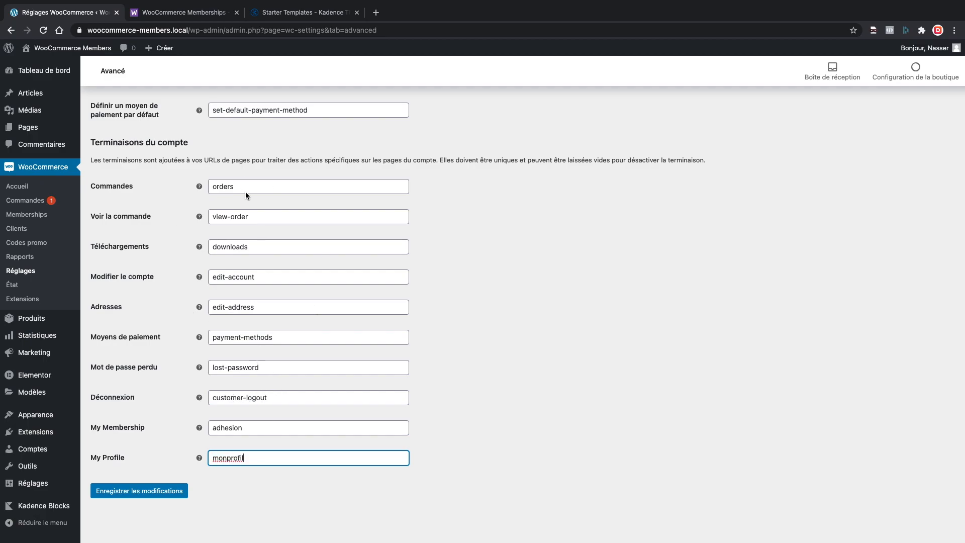
pyautogui.click(144, 491)
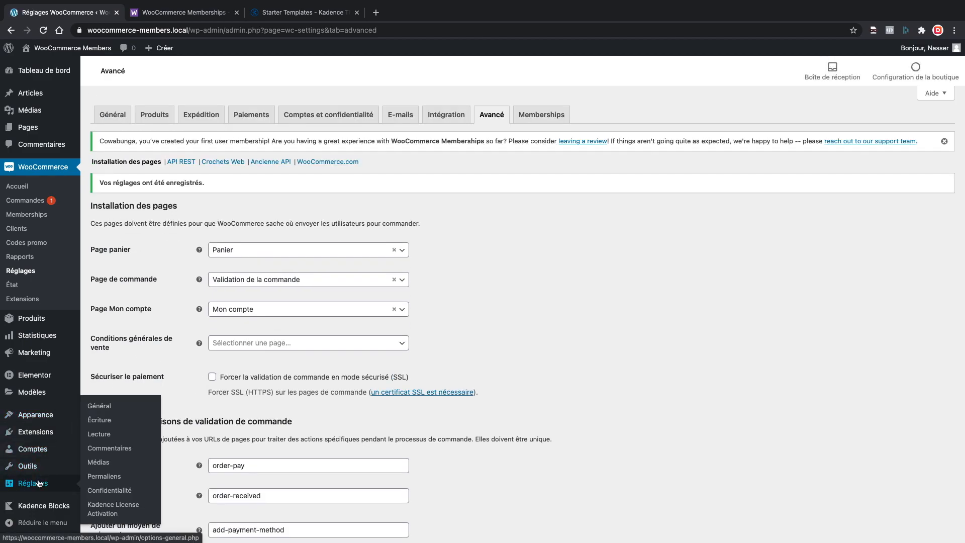
# Resave the Permaliens settings, then return to the customer's private browser window.
pyautogui.click(105, 476)
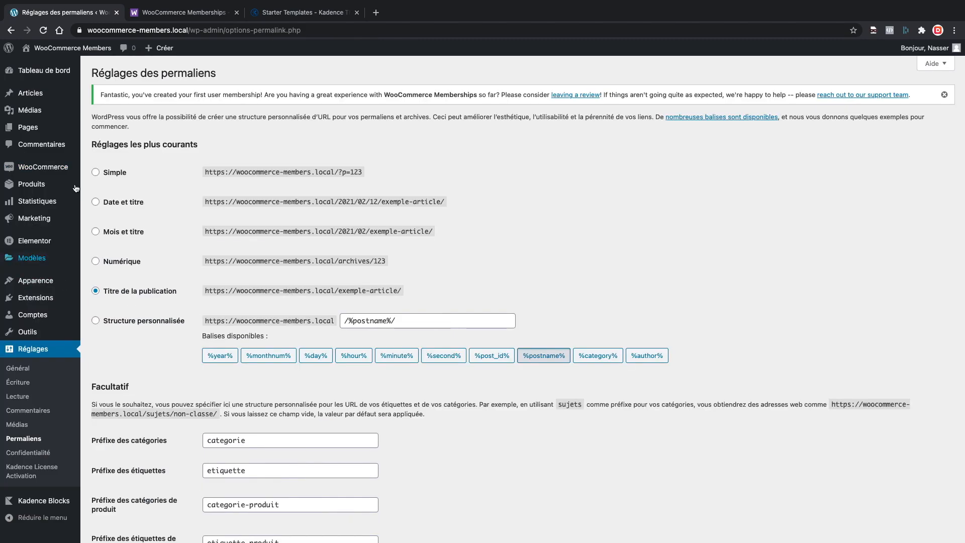
pyautogui.scroll(-2, 136, 409)
pyautogui.scroll(-5, 135, 409)
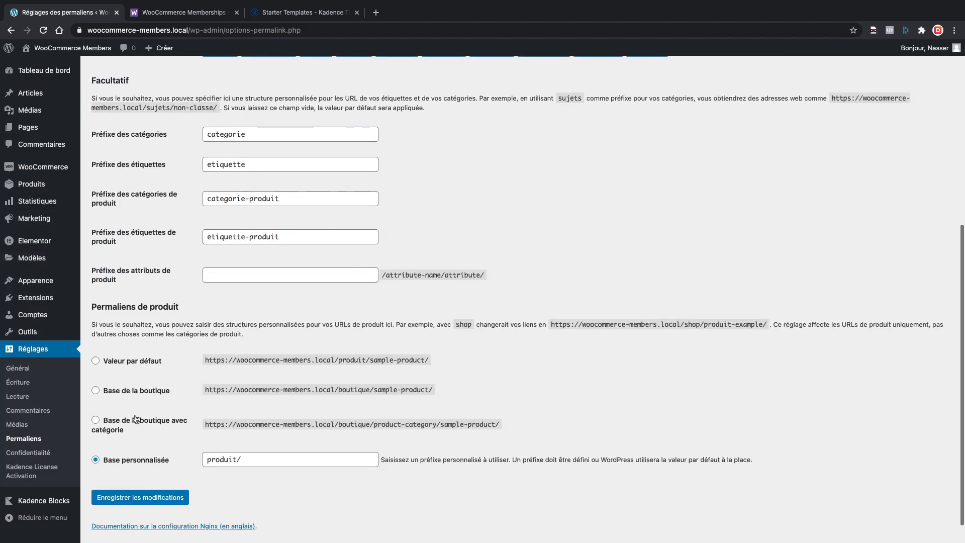
pyautogui.click(129, 471)
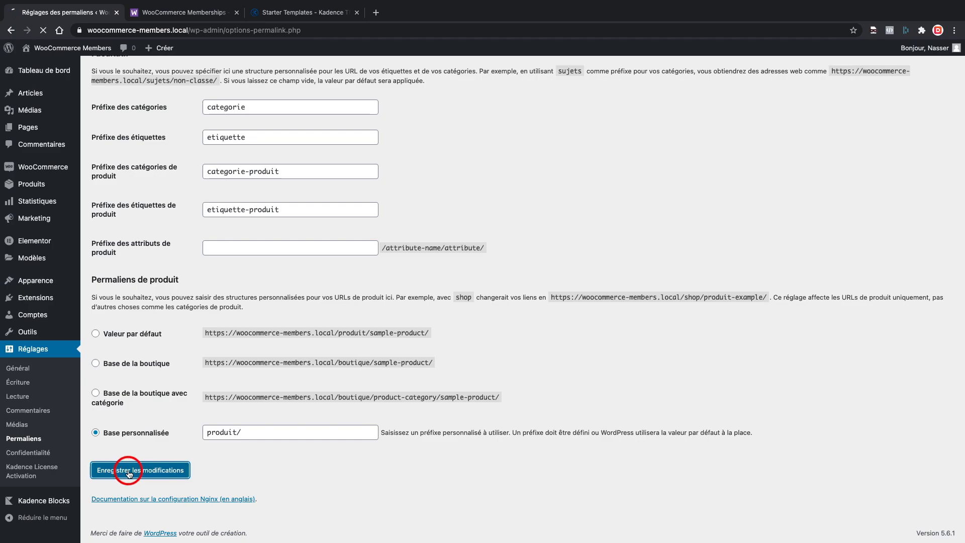
pyautogui.hotkey('ctrl', 'Left')
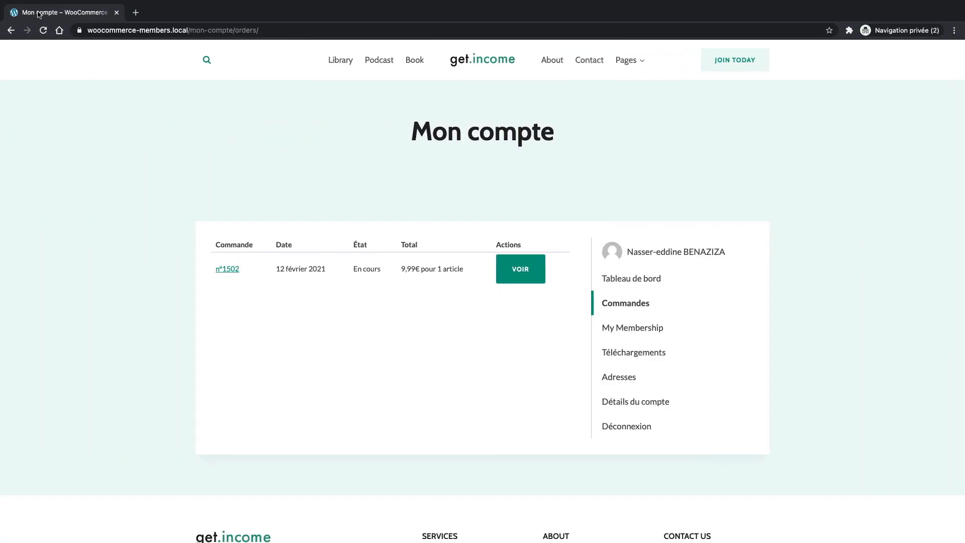
# Reload Mon compte, open My Membership and confirm its address reads /mon-compte/adhesion/.
pyautogui.click(43, 30)
pyautogui.click(625, 330)
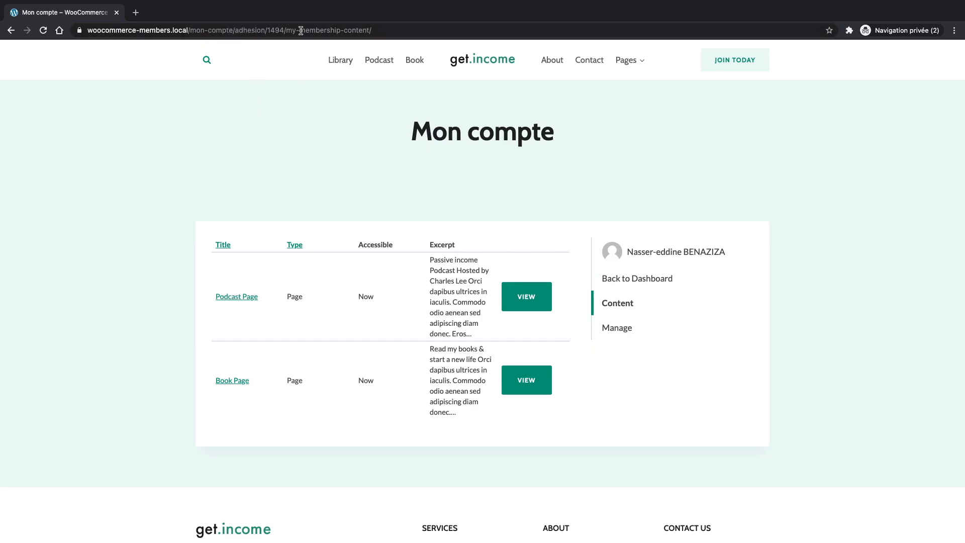
pyautogui.moveTo(291, 30); pyautogui.dragTo(366, 33)
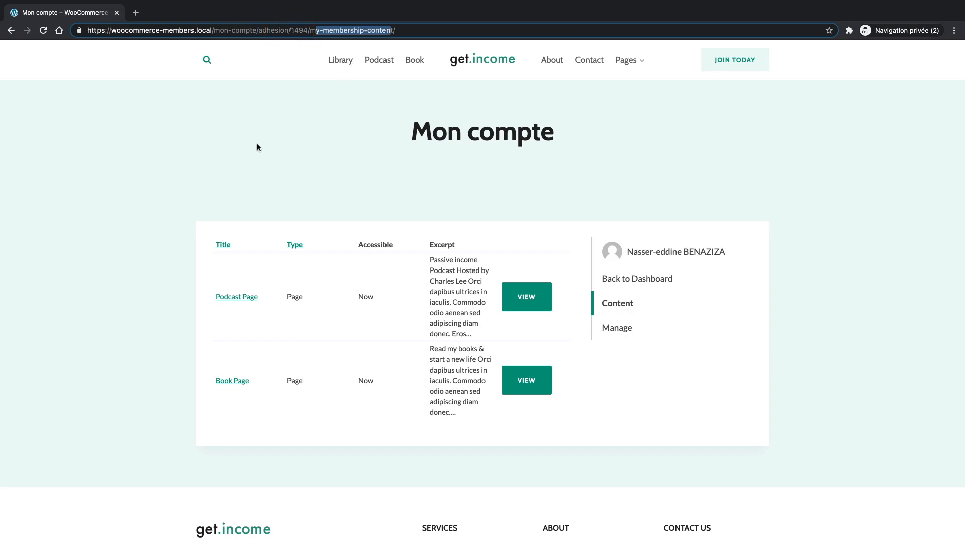
pyautogui.click(273, 166)
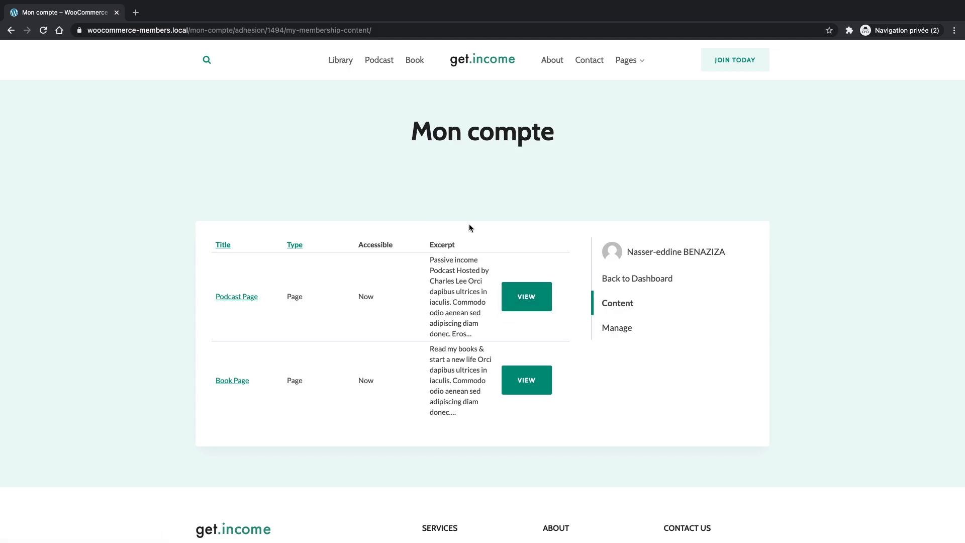
pyautogui.hotkey('ctrl', 'Right')
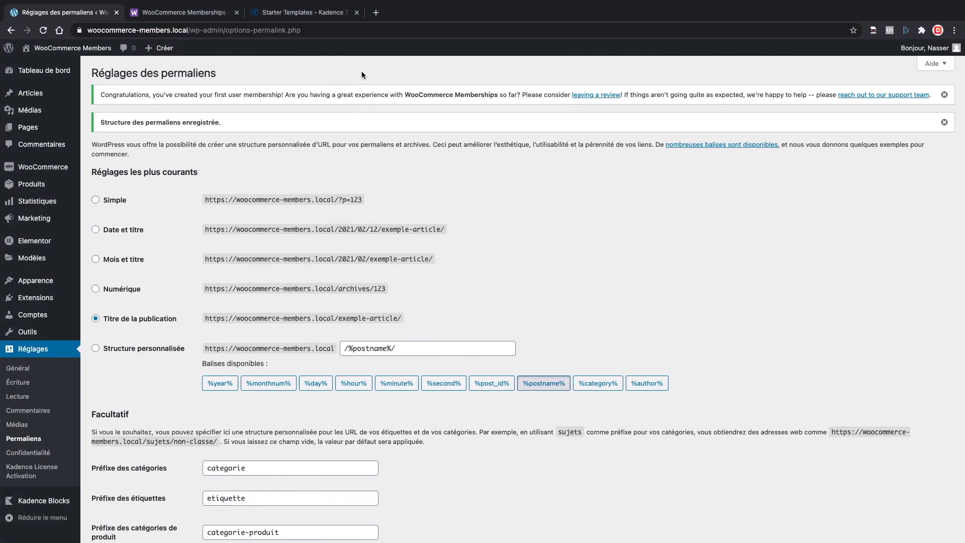